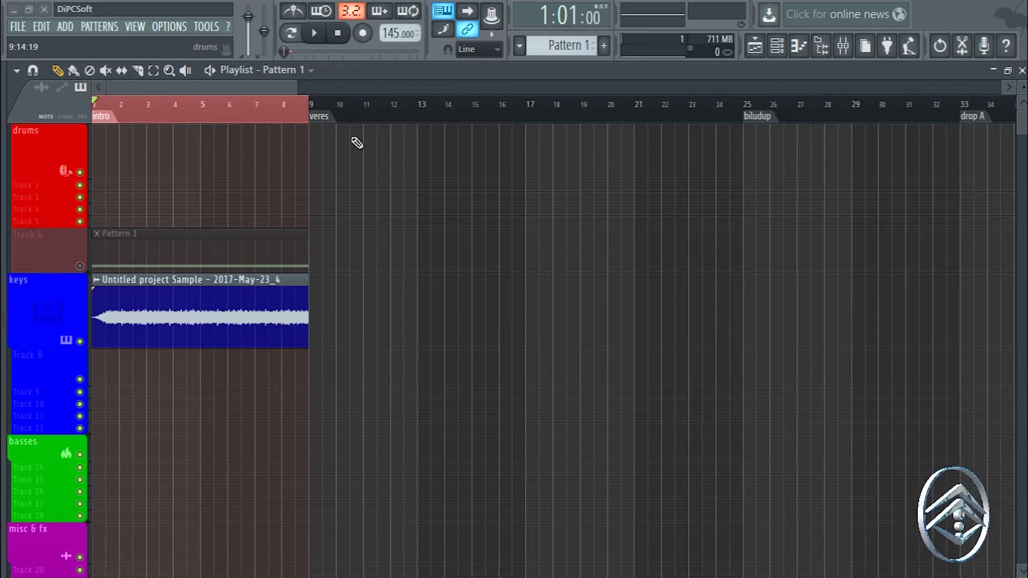
- Play the song once from bar 1, then drag the keys track shorter
left_click(315, 34)
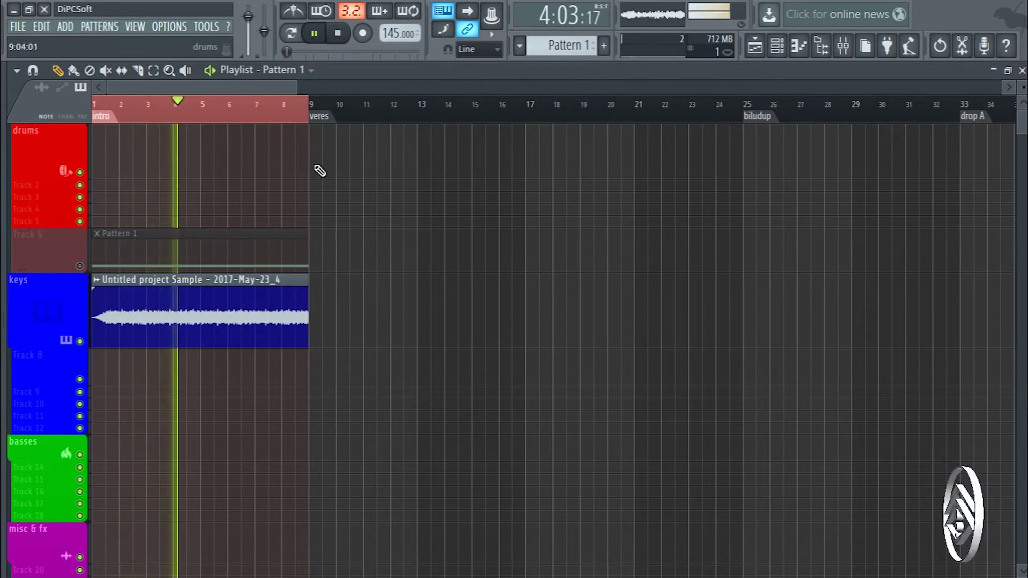
key("space")
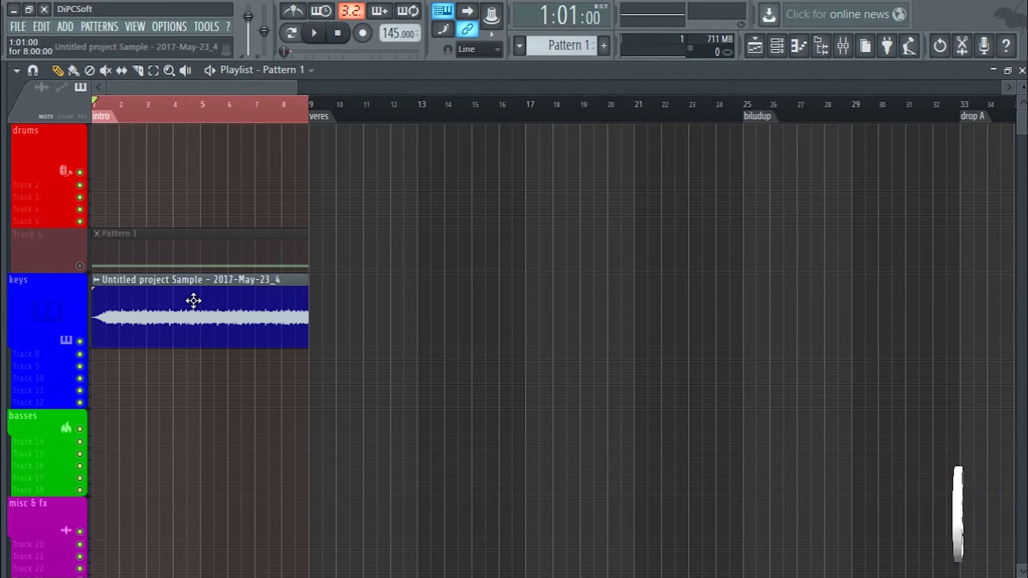
left_click_drag(45, 343, 43, 324)
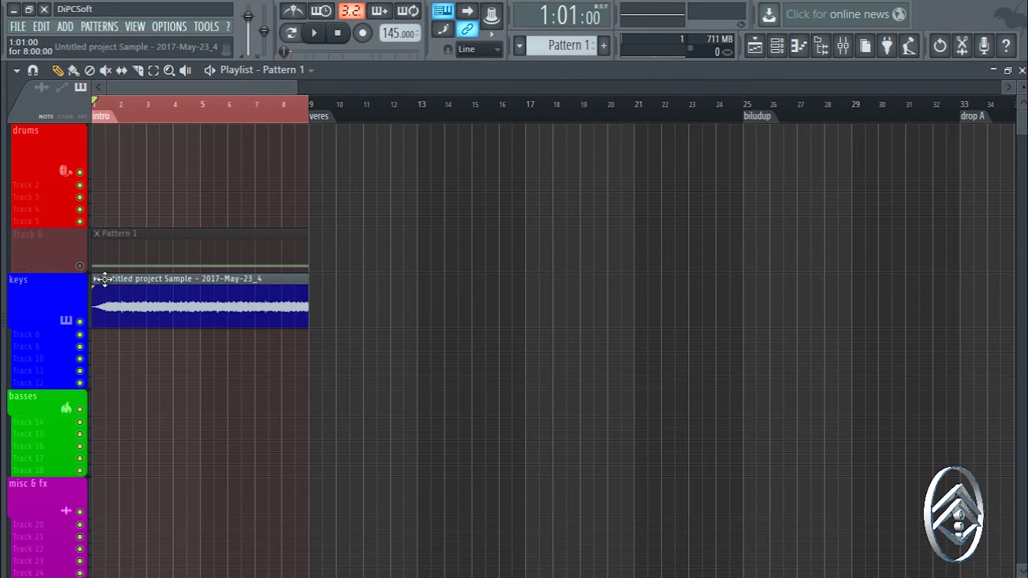
- Open the Serum synth from the channel rack and move its window up-left
left_click(778, 46)
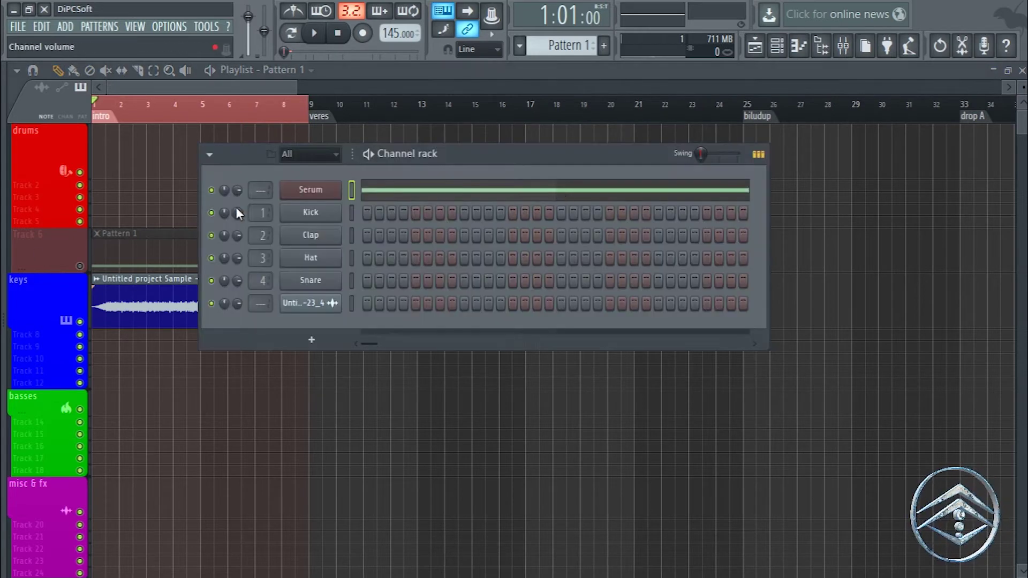
left_click(316, 192)
left_click_drag(342, 44, 302, 24)
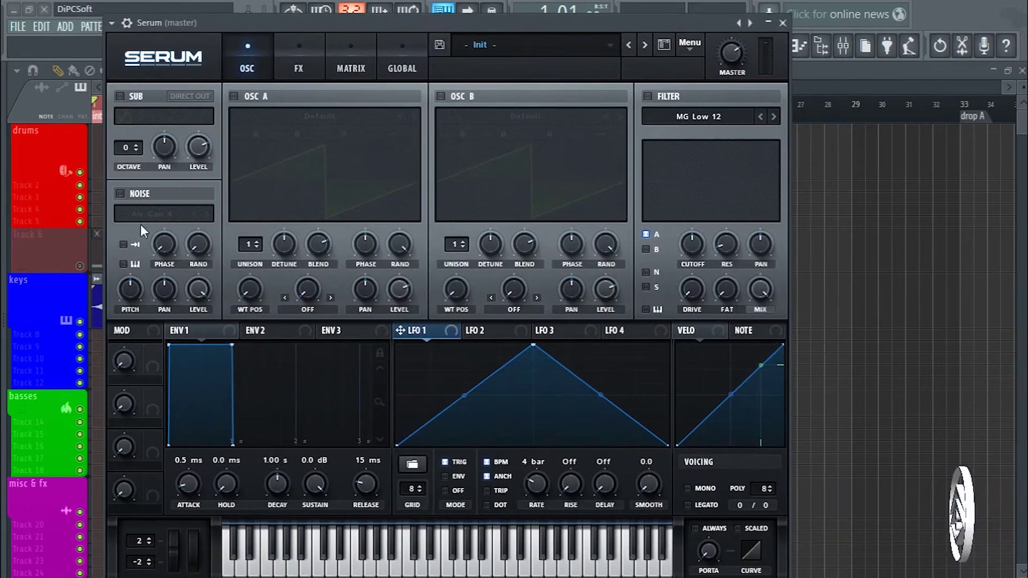
- Enable the noise oscillator keeping Air Can 4, close Serum, and move the channel rack up-right
left_click(120, 194)
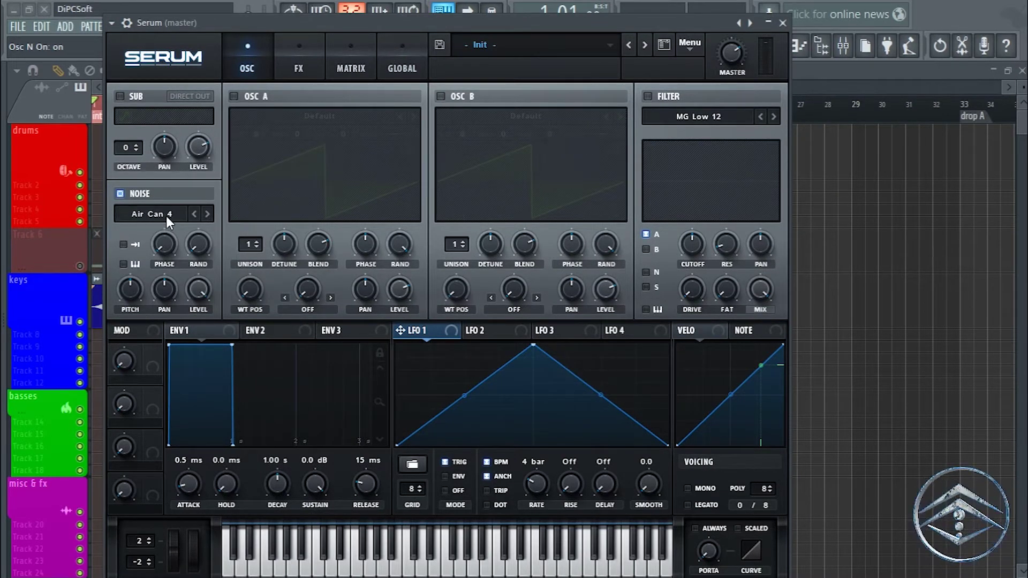
left_click(157, 213)
mouse_move(158, 332)
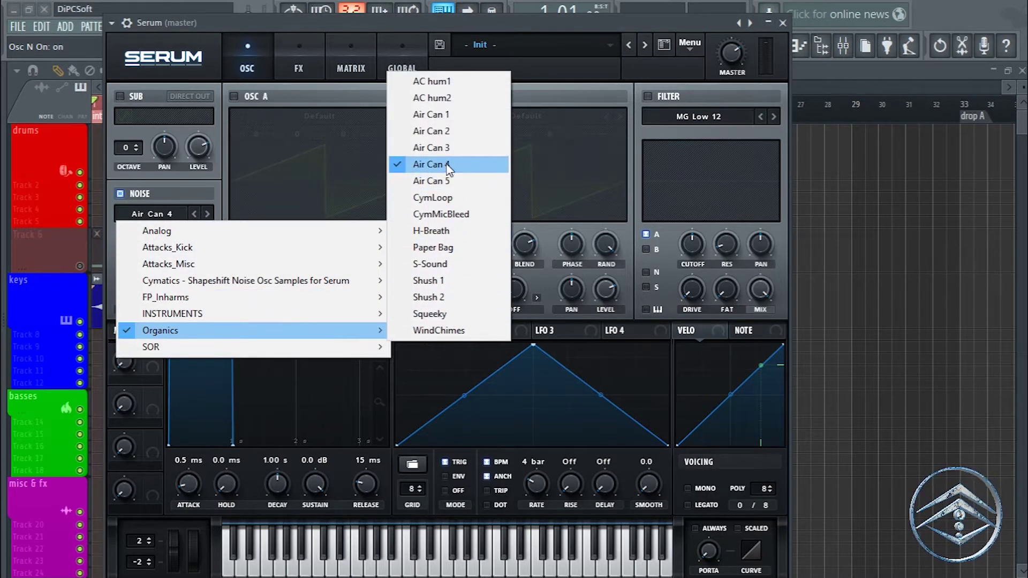
left_click(471, 24)
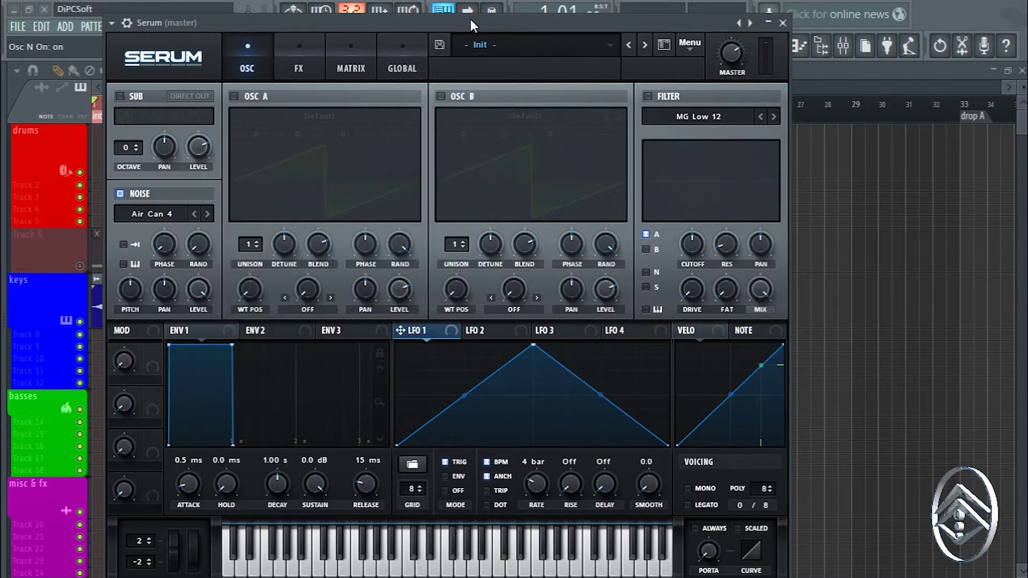
left_click(783, 23)
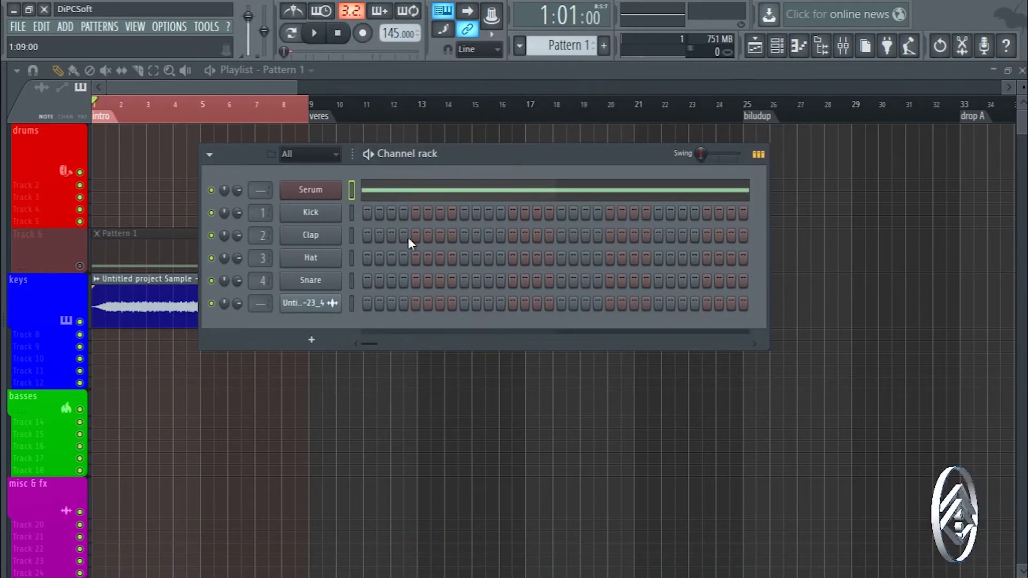
left_click_drag(503, 162, 641, 133)
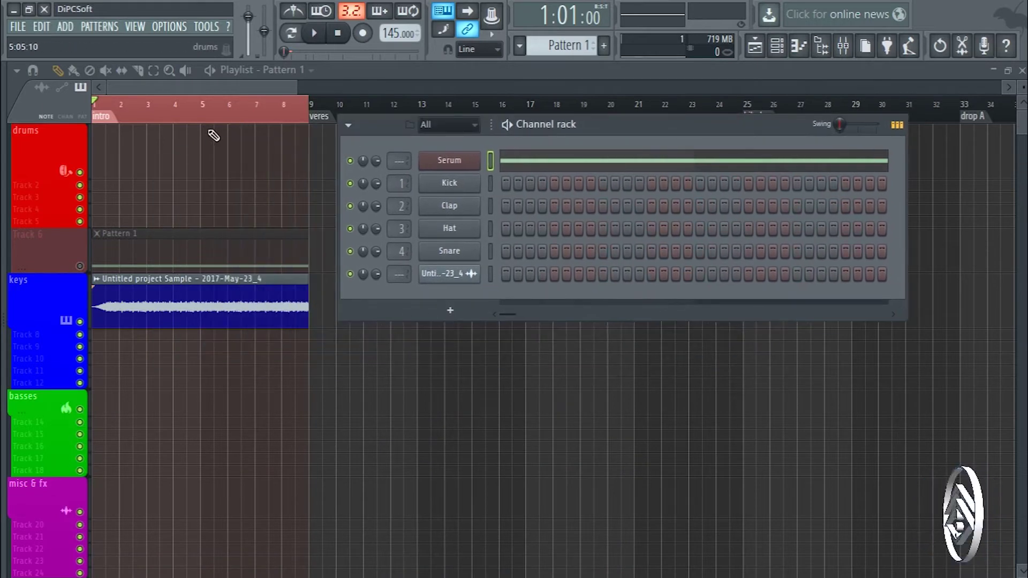
- Close the channel rack, unmute Track 6 holding Pattern 1, and play the song once
left_click(221, 88)
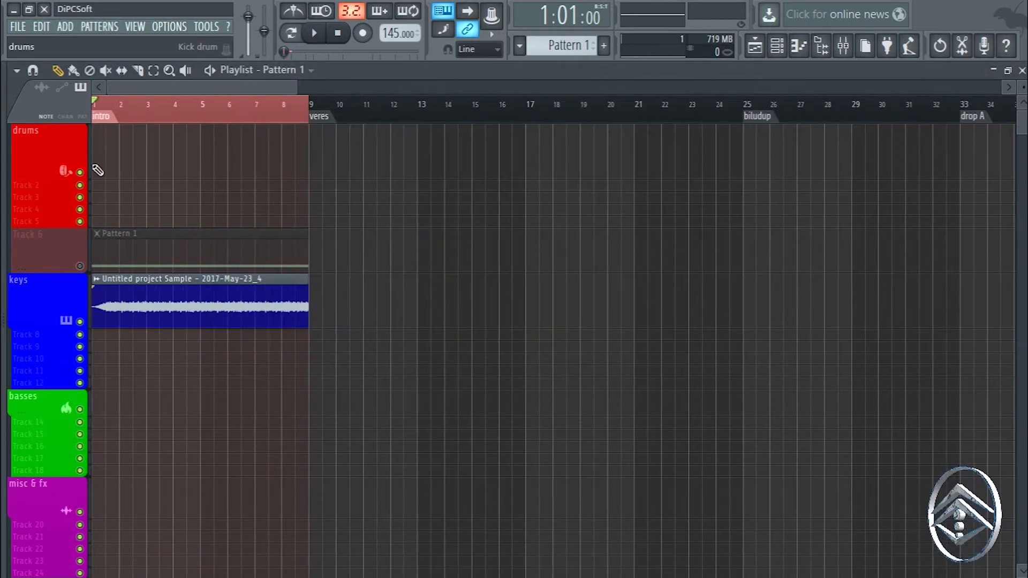
left_click(80, 266)
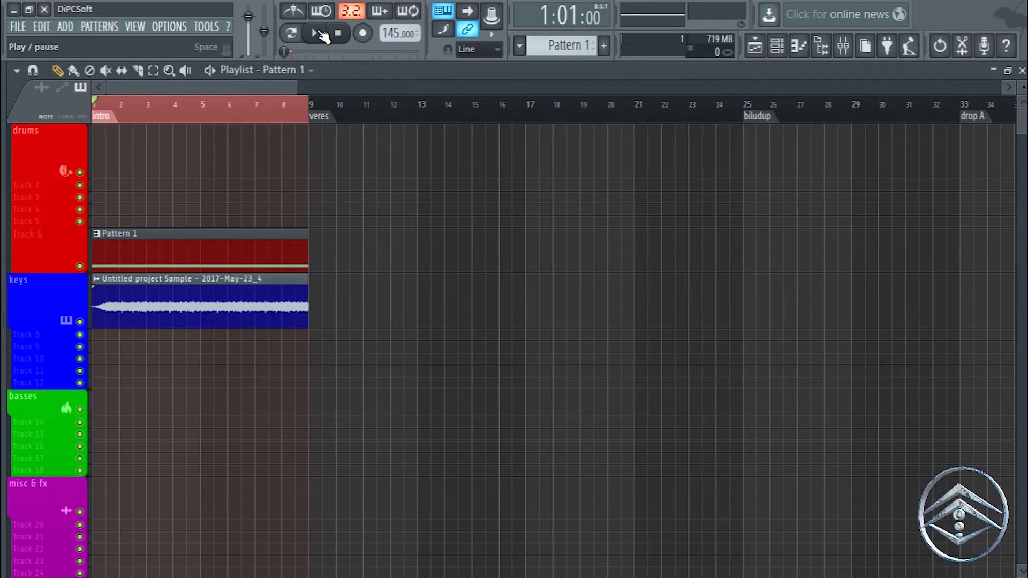
left_click(317, 34)
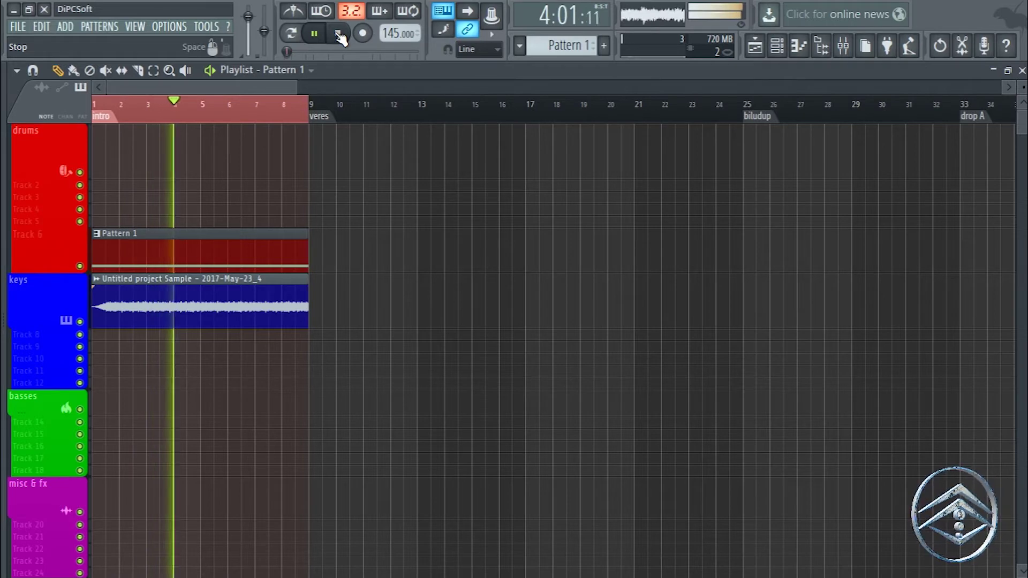
left_click(339, 35)
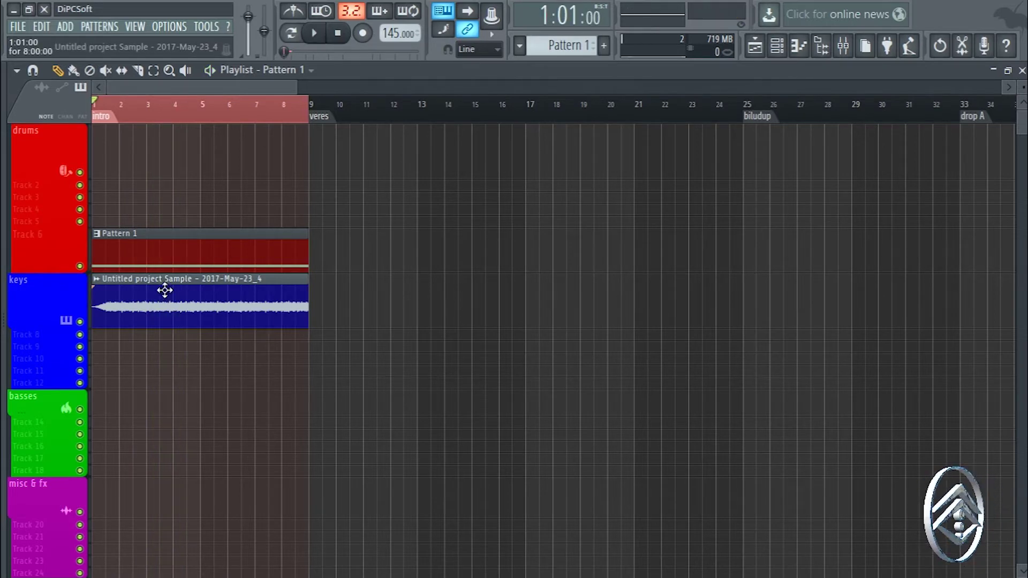
- Open a new Edison audio editor and clear it with New for a fresh recording
left_click(962, 50)
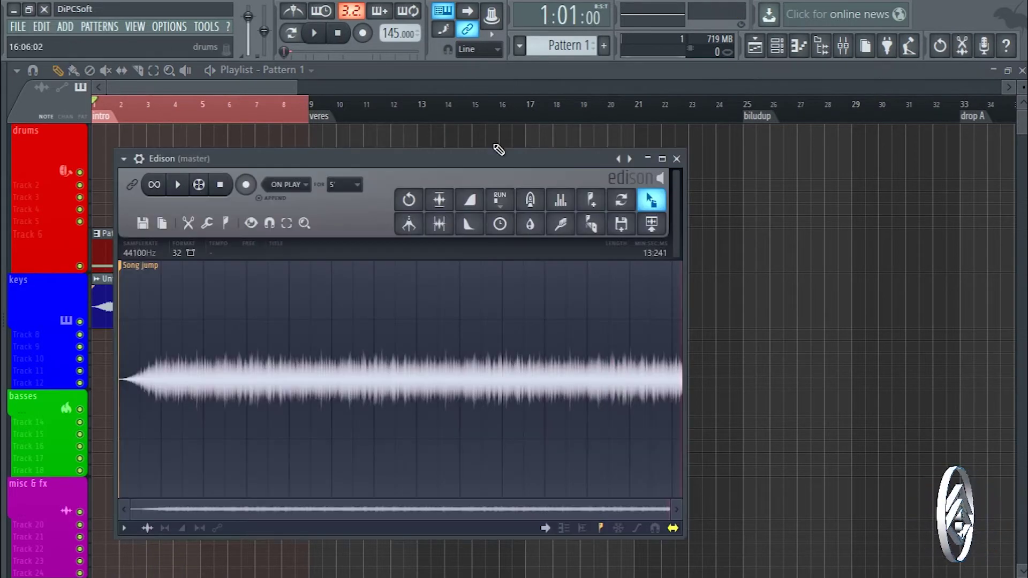
left_click_drag(484, 151, 525, 133)
left_click(187, 200)
left_click(203, 222)
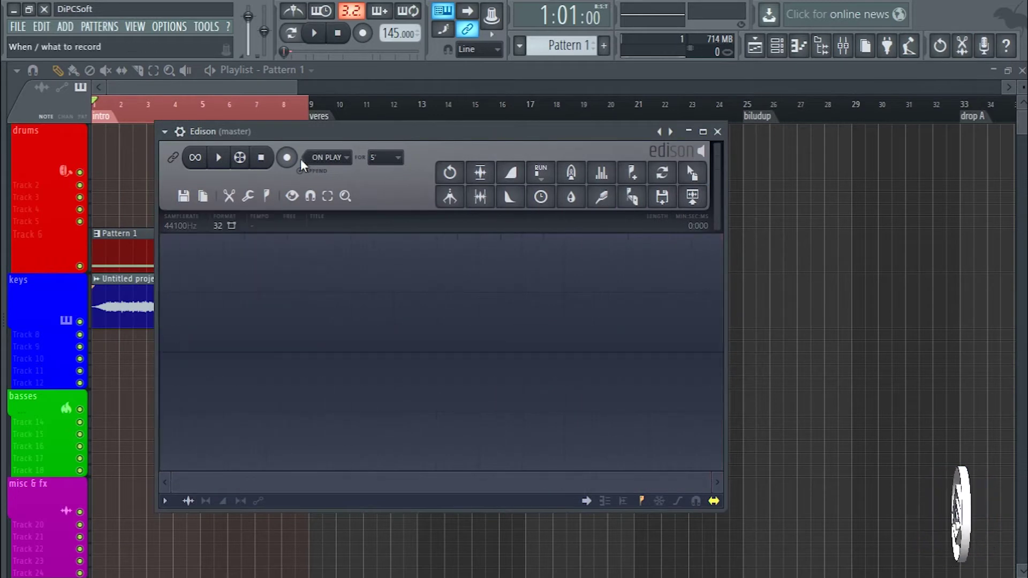
left_click(287, 158)
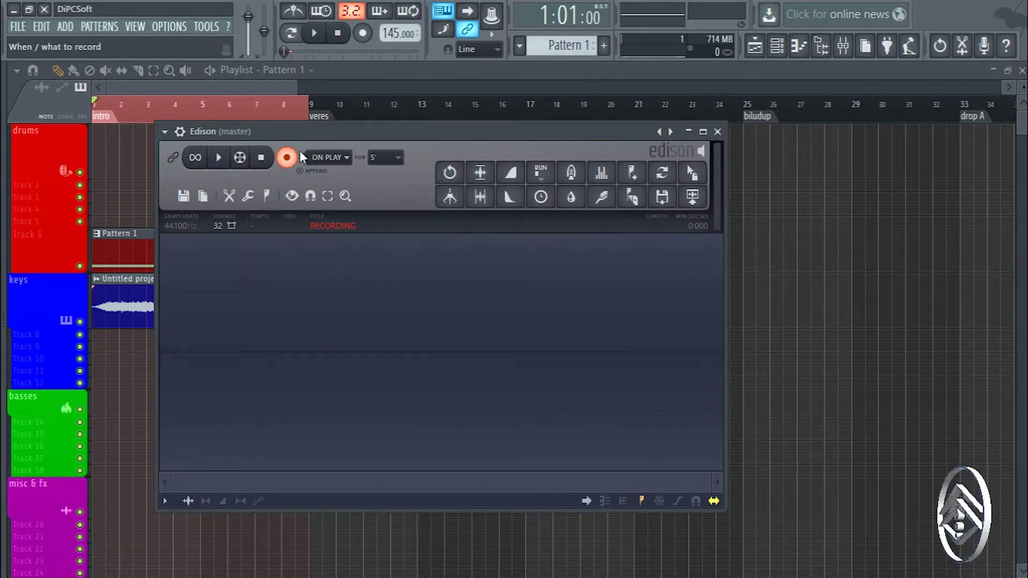
left_click(287, 158)
left_click_drag(406, 196, 503, 162)
- Set Edison's record trigger to On play, arm it, and start song playback
left_click(426, 124)
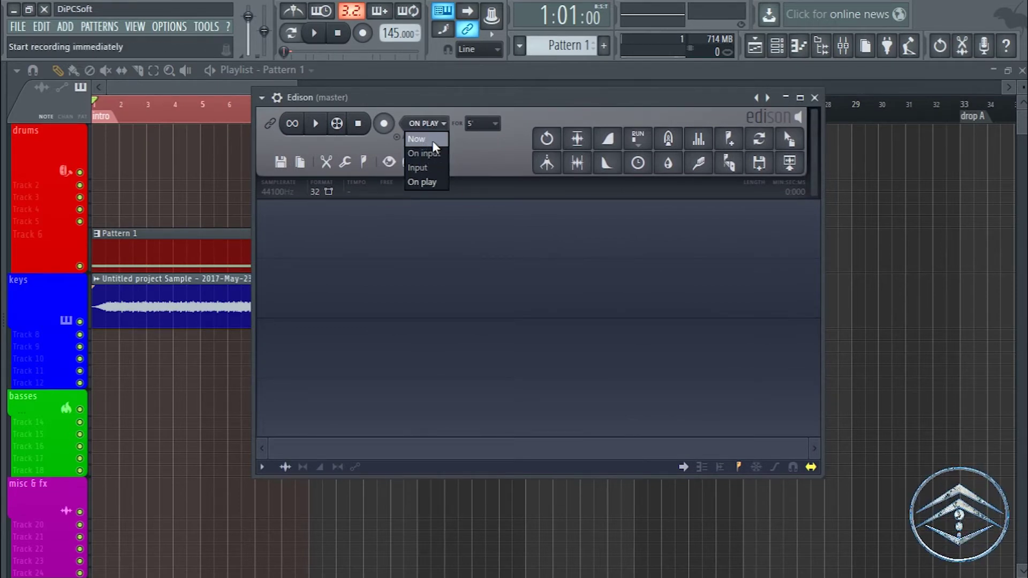
left_click(422, 182)
left_click_drag(409, 98, 435, 110)
left_click(501, 113)
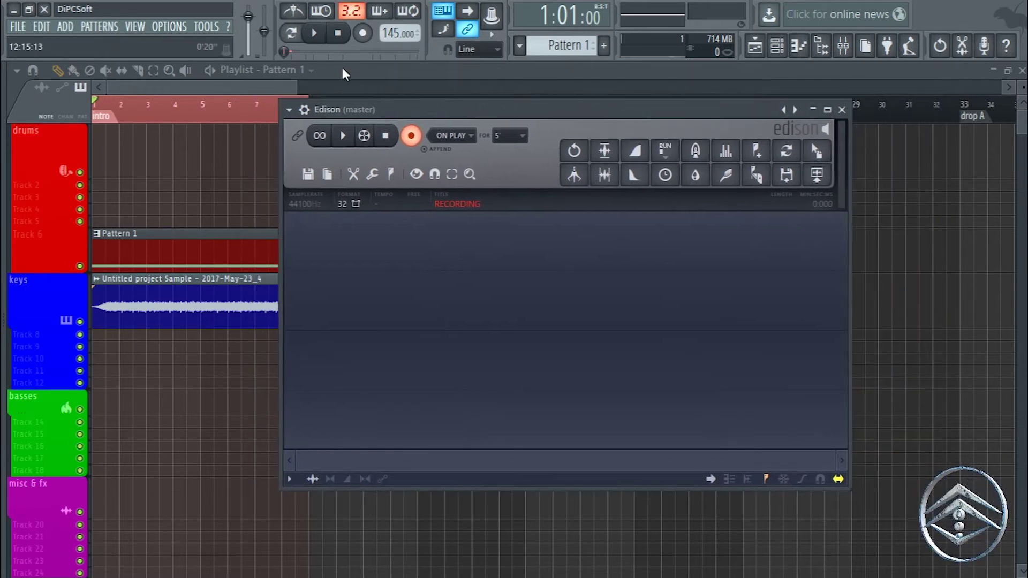
left_click(319, 37)
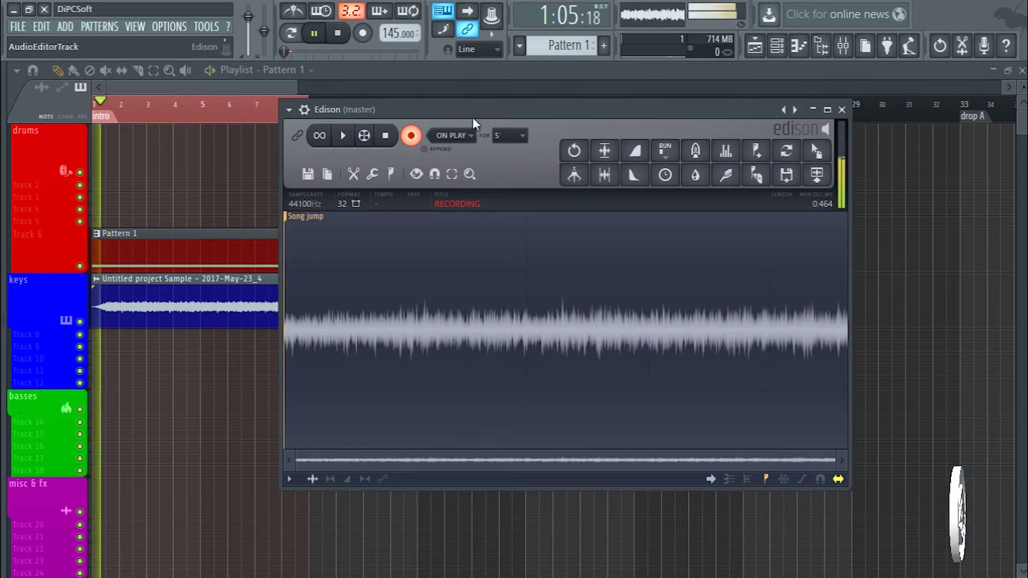
left_click_drag(474, 111, 510, 102)
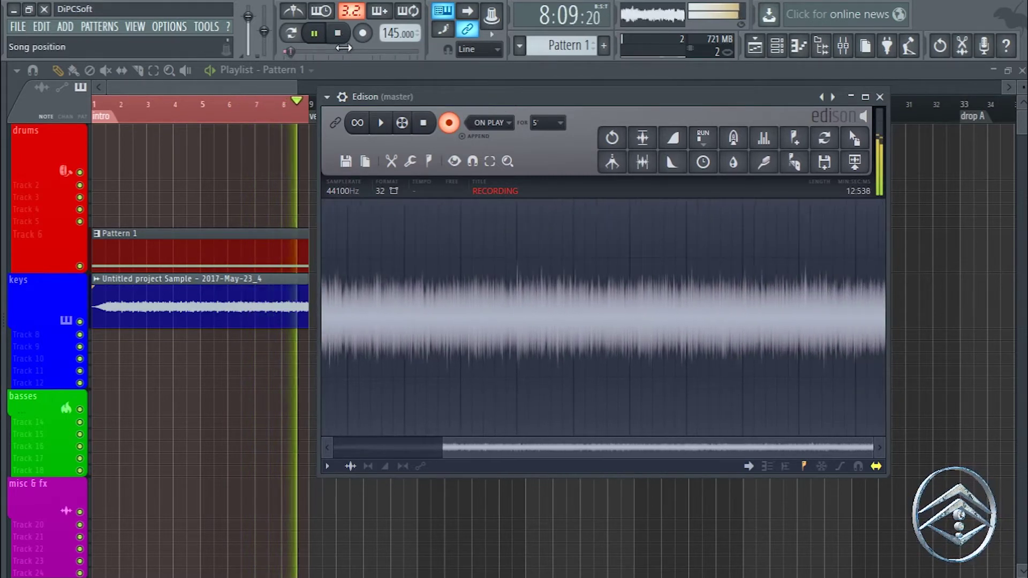
- Stop playback and Edison's recording, selecting the take's tail
left_click(342, 37)
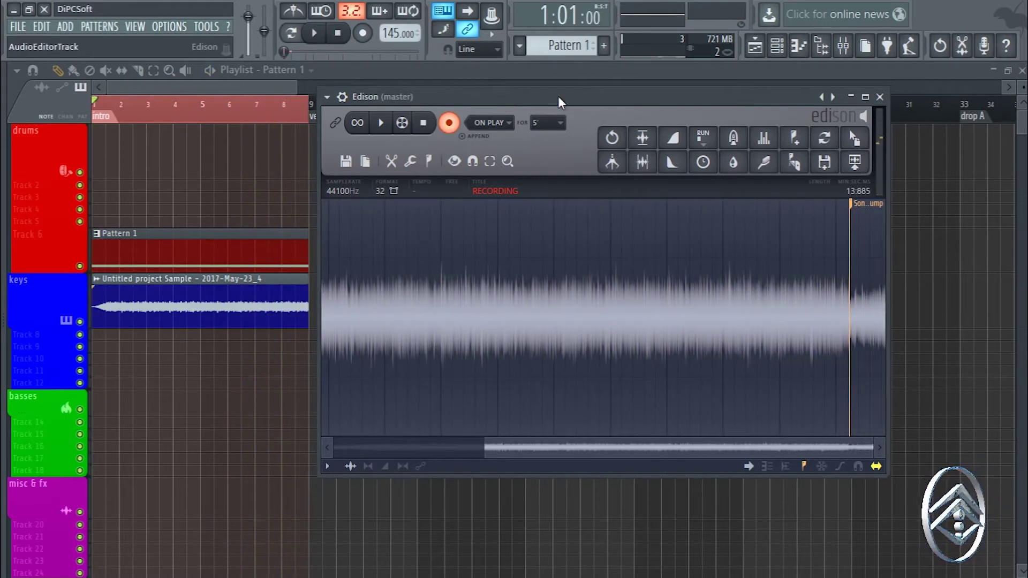
left_click_drag(535, 97, 379, 101)
left_click(306, 125)
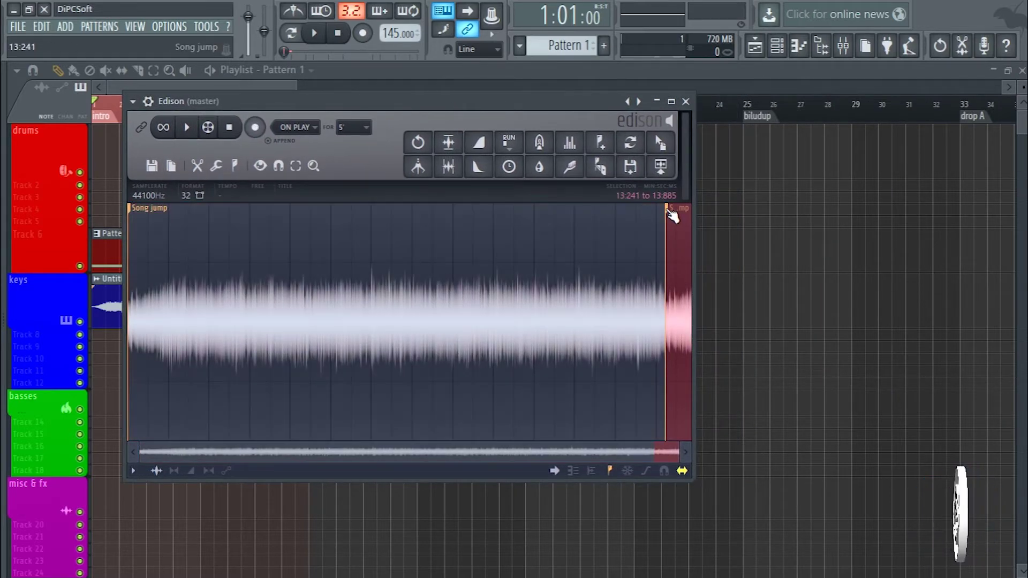
- Delete the selected tail to leave 13.241 s, then drop the sample at bar 1 of the drums track
right_click(672, 240)
mouse_move(703, 275)
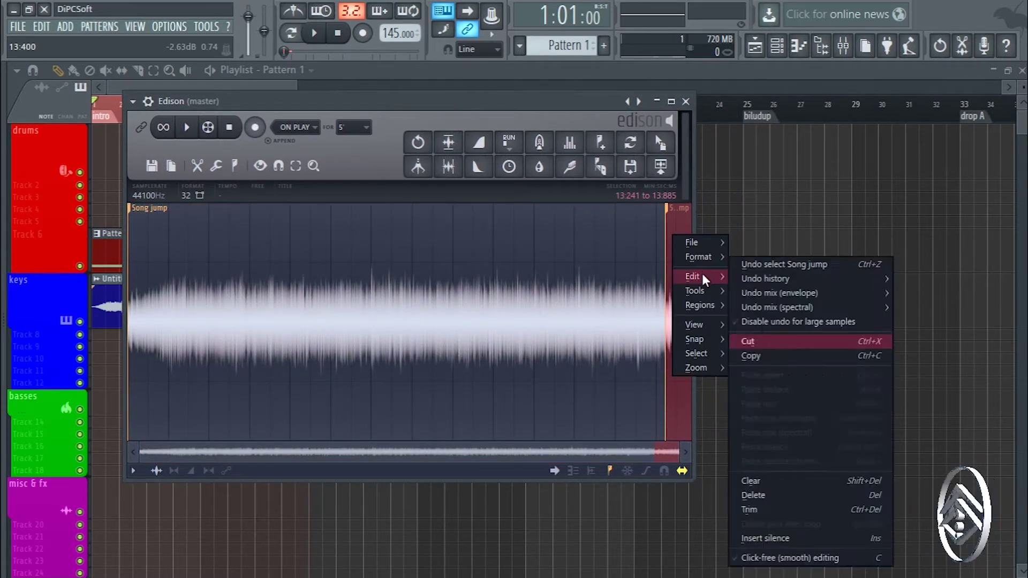
left_click(772, 493)
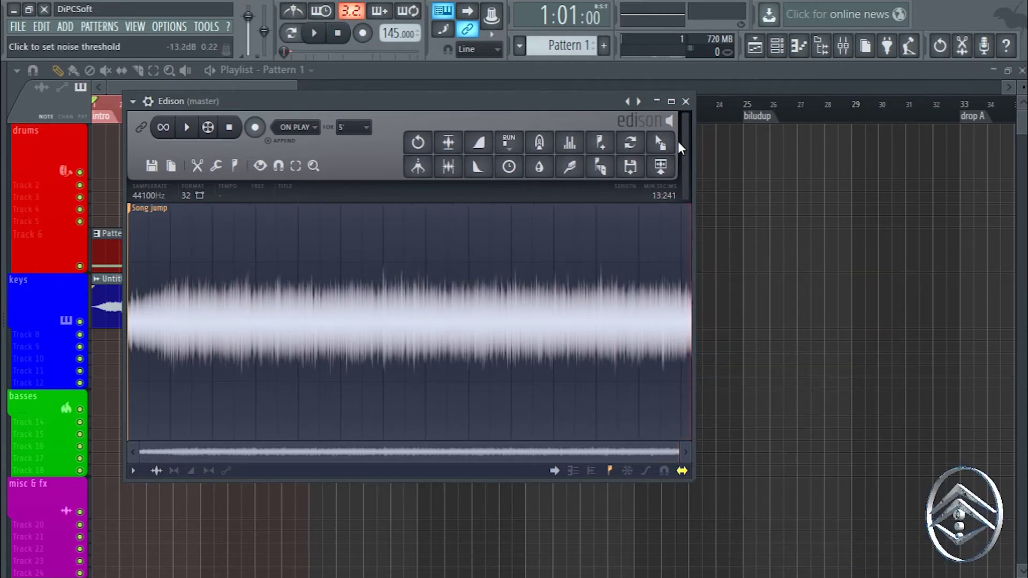
left_click_drag(661, 144, 751, 192)
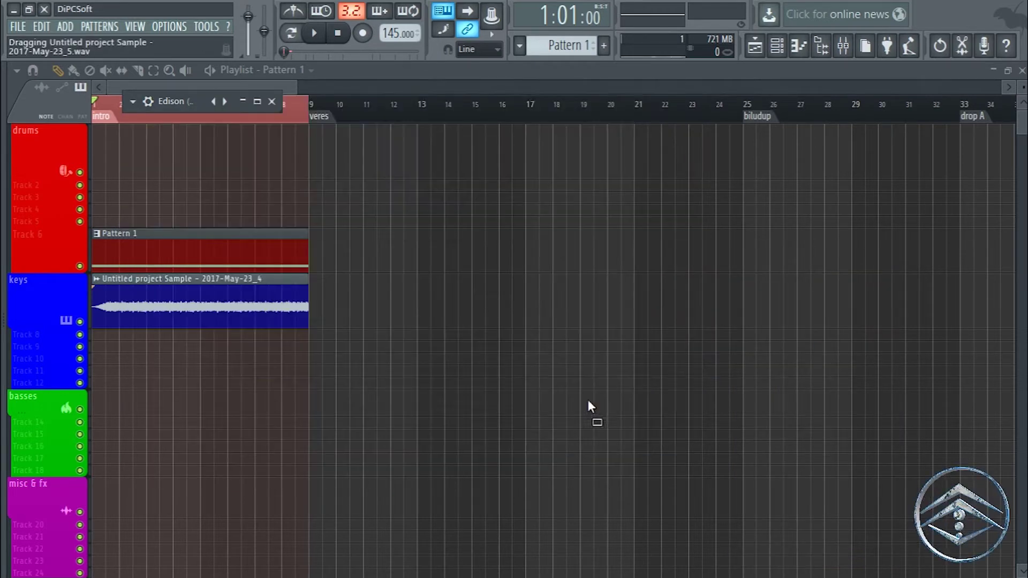
left_click_drag(426, 236, 137, 147)
- Delete the Pattern 1 clip and move the sample clip onto the keys track
right_click(151, 238)
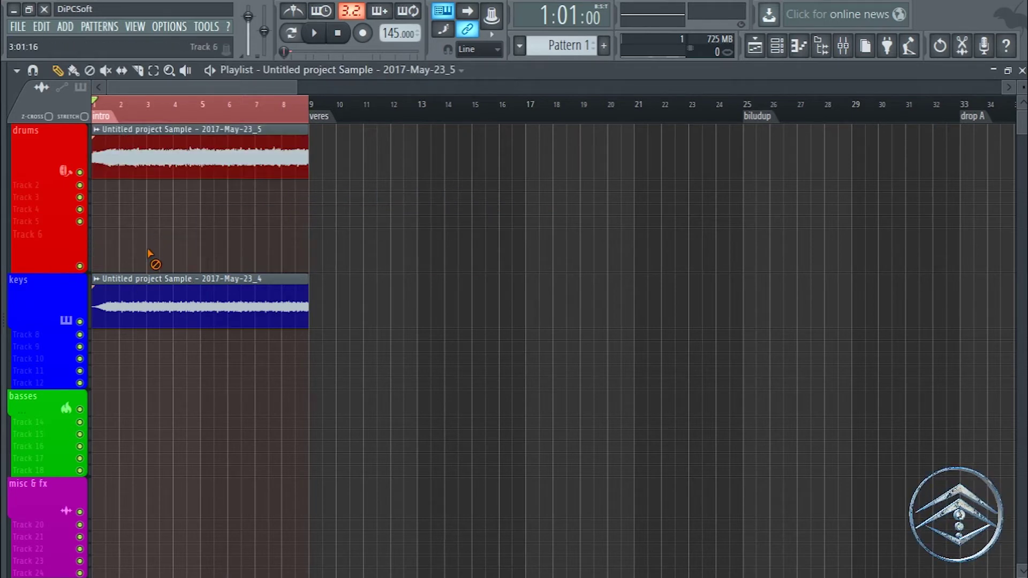
right_click(151, 282)
left_click_drag(154, 177, 140, 328)
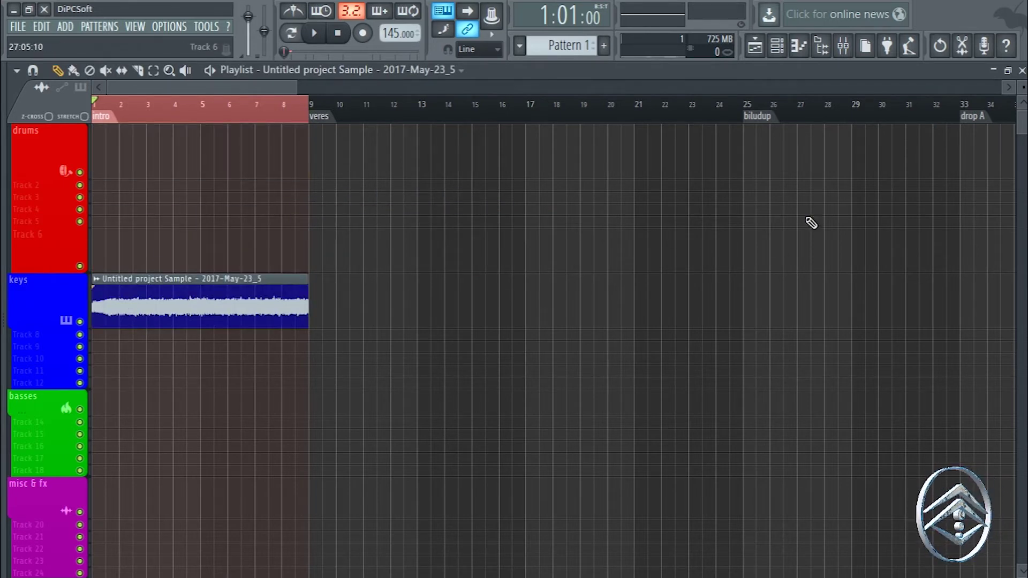
- Show All channels in the channel rack and open the Serum instrument window
left_click(778, 52)
left_click(474, 125)
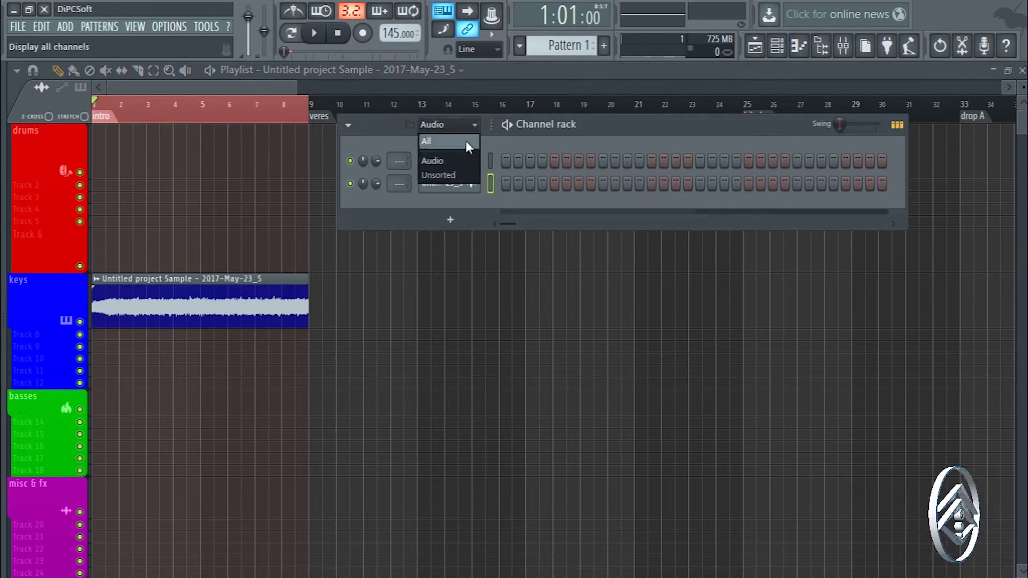
left_click(430, 140)
left_click_drag(624, 133, 566, 127)
left_click_drag(652, 132, 729, 127)
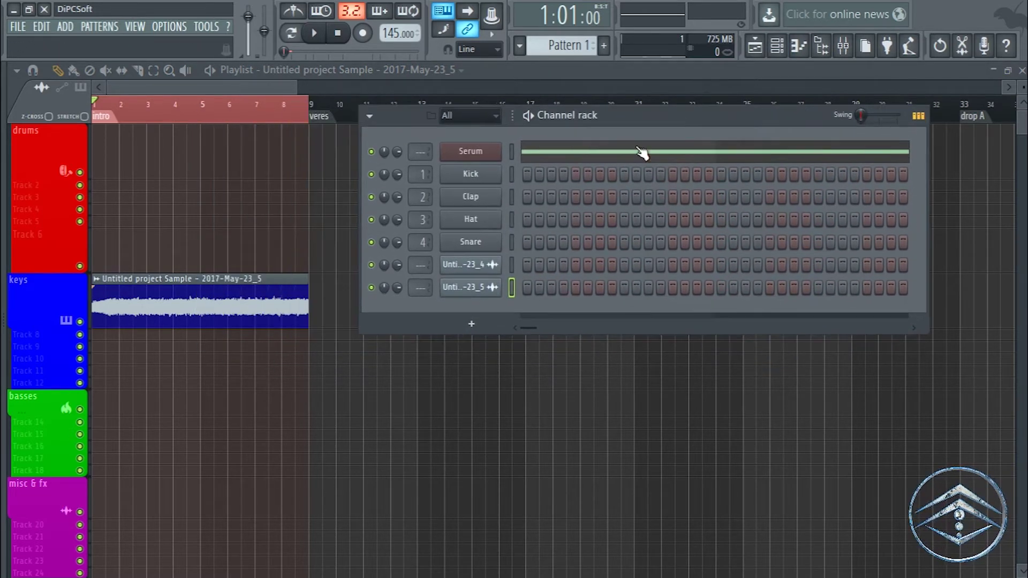
left_click(470, 153)
left_click_drag(481, 22, 541, 8)
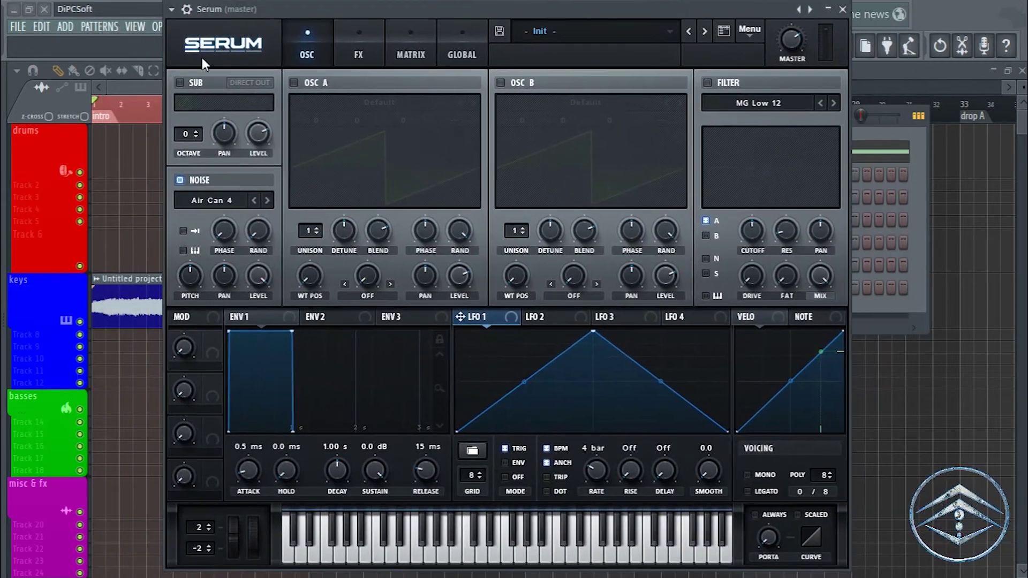
- Open the Serum Presets folder via Serum's Menu, then close the Serum window
left_click(746, 32)
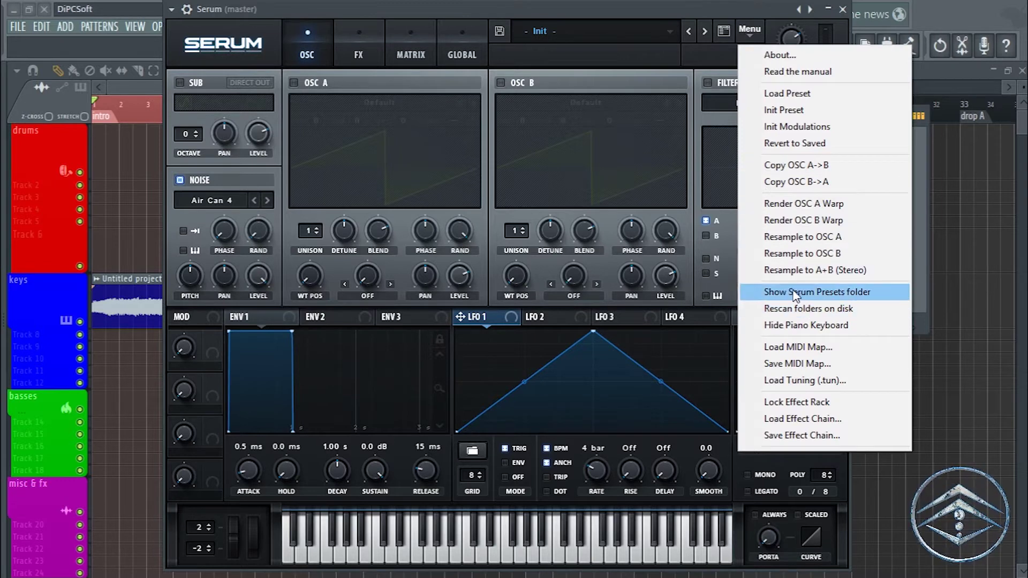
left_click(829, 296)
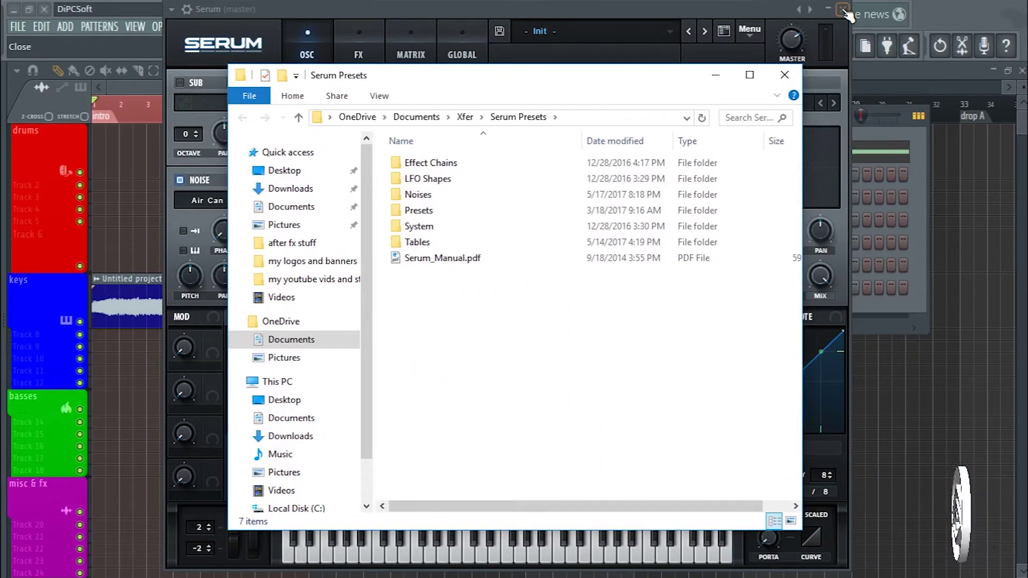
left_click(844, 11)
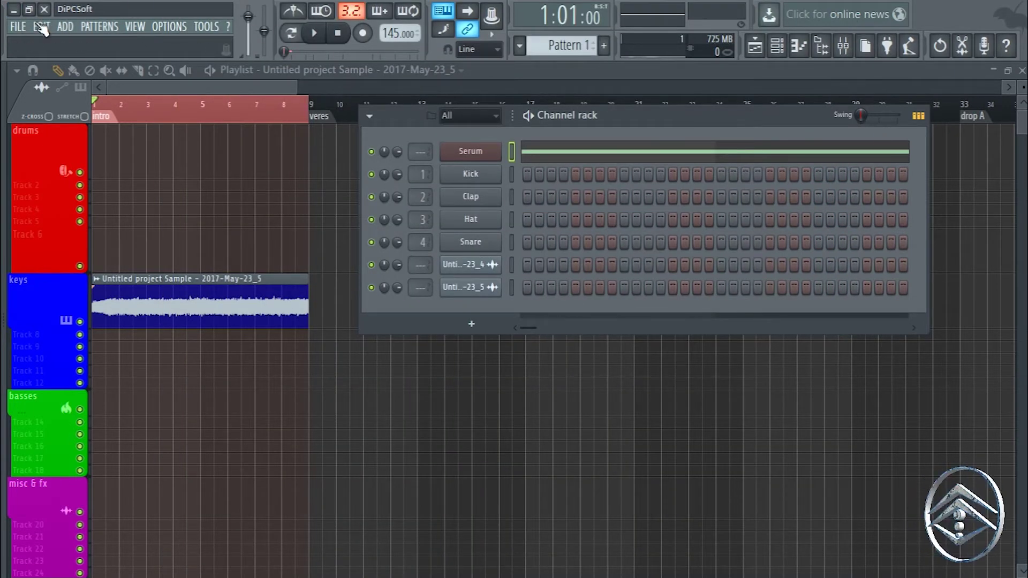
- Place FL Studio and Explorer side by side and open the Noises > Analog presets folder
left_click(30, 10)
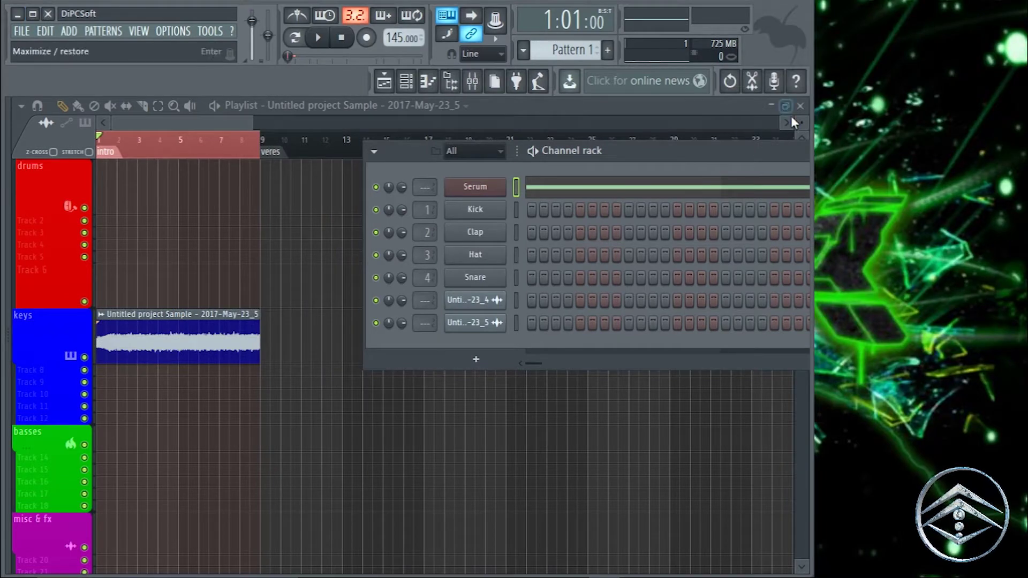
left_click_drag(815, 138, 538, 139)
left_click_drag(573, 86, 737, 51)
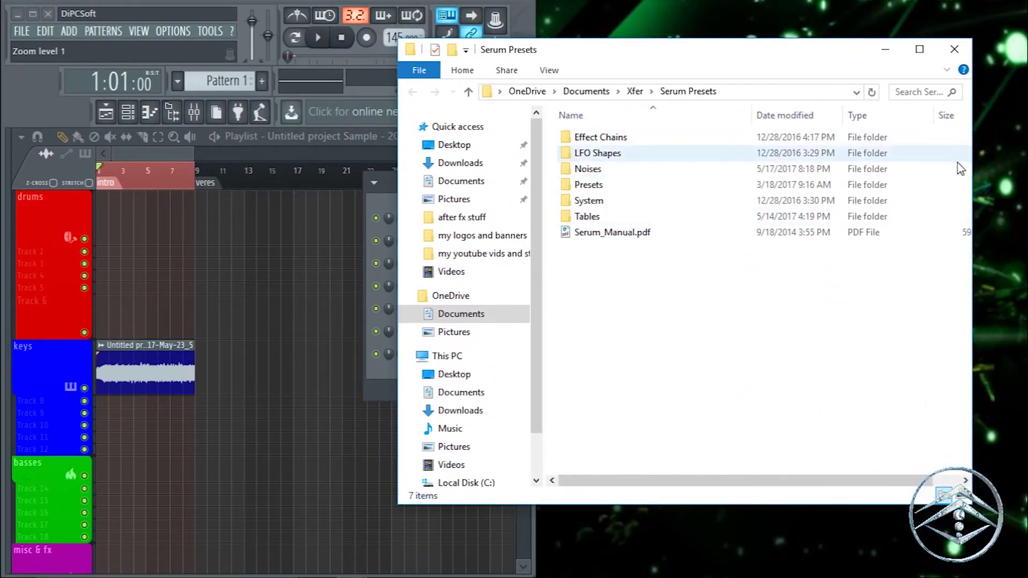
left_click_drag(974, 172, 740, 172)
left_click_drag(584, 56, 736, 18)
double_click(744, 130)
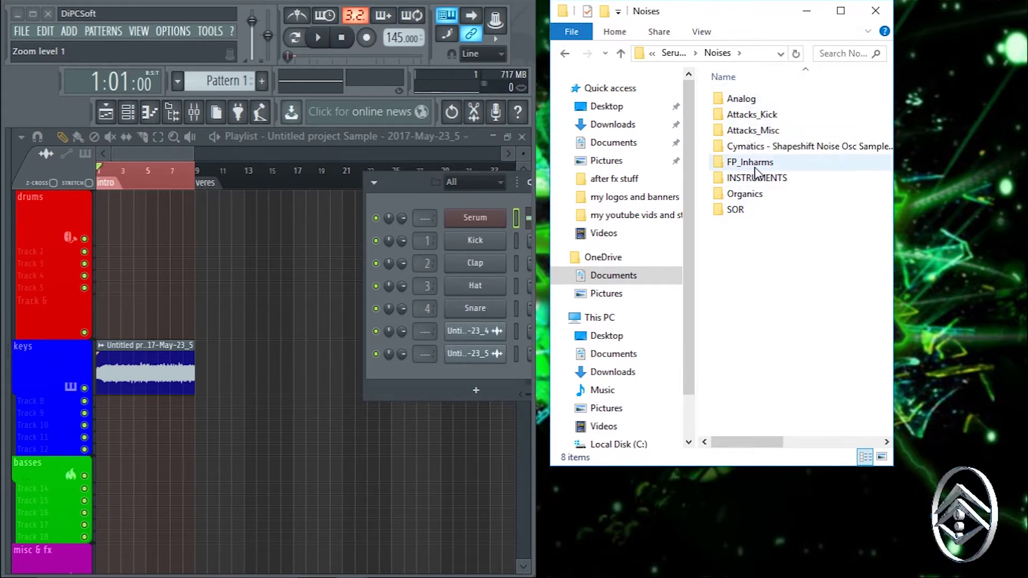
double_click(739, 102)
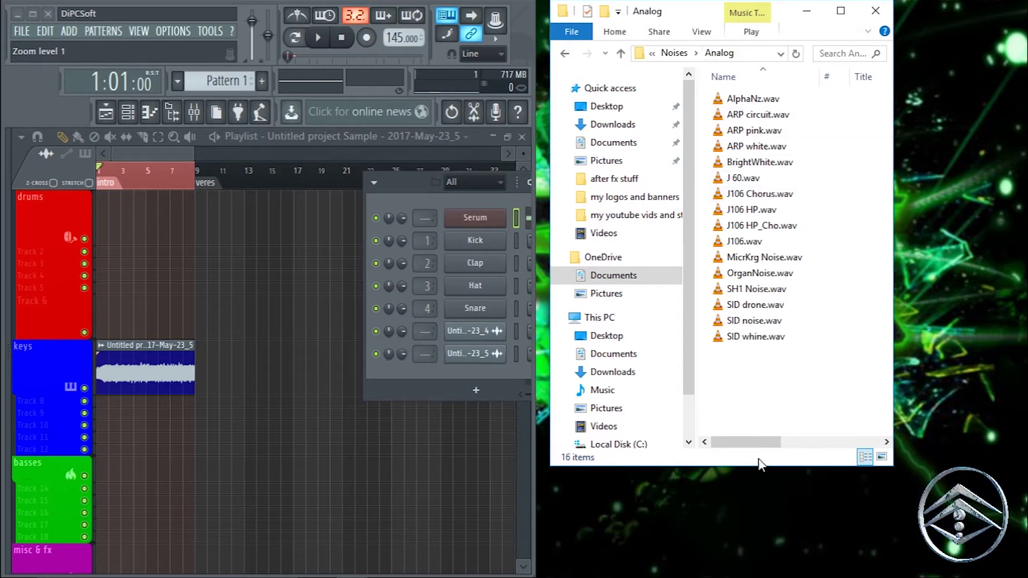
- Export the recorded sample into the Analog folder from its sample settings window
left_click(138, 377)
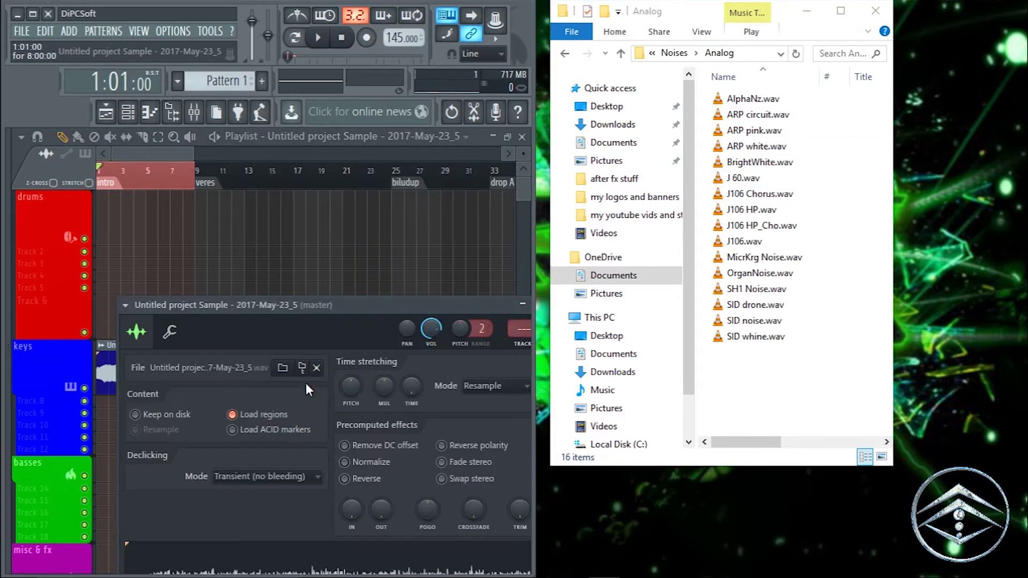
left_click_drag(374, 304, 307, 168)
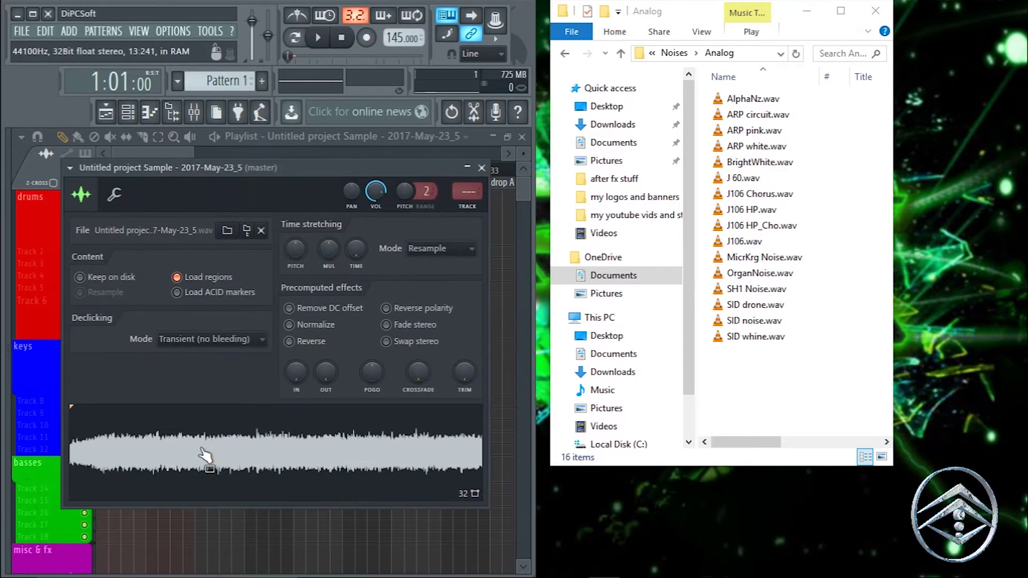
left_click_drag(206, 455, 769, 380)
left_click(481, 167)
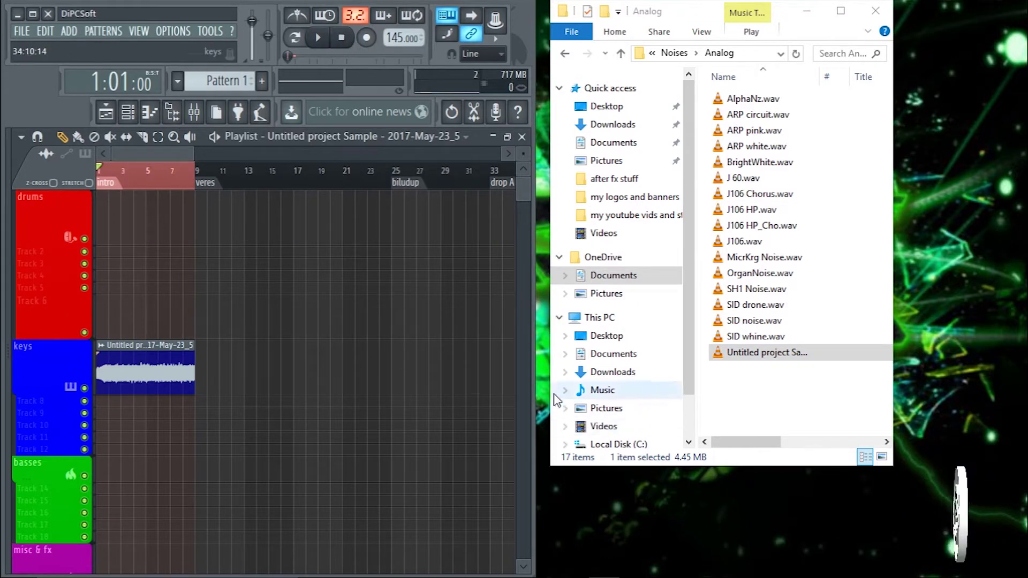
- Rename the exported sample file to downfilter.wav
right_click(807, 355)
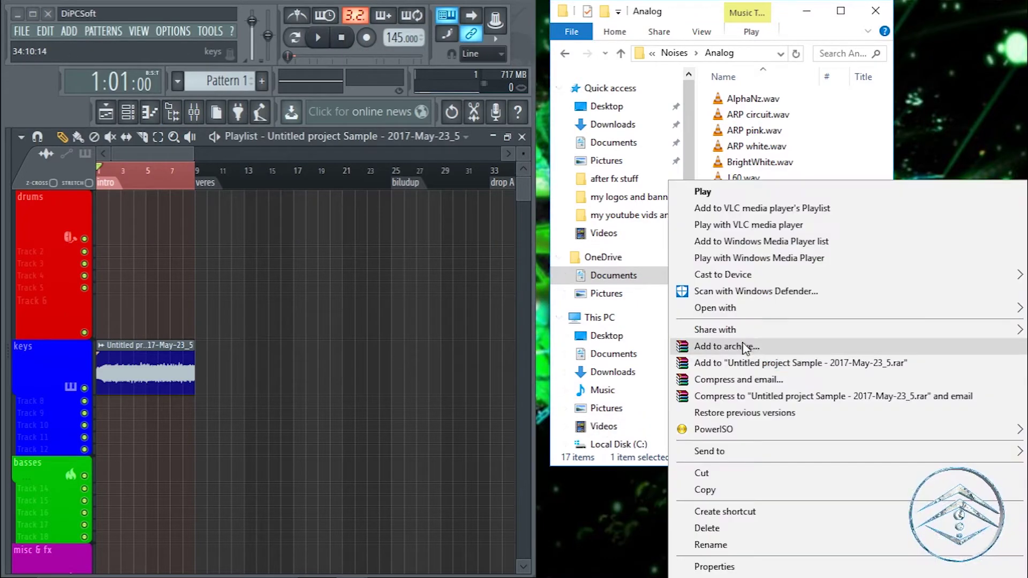
left_click(711, 545)
key("BackSpace")
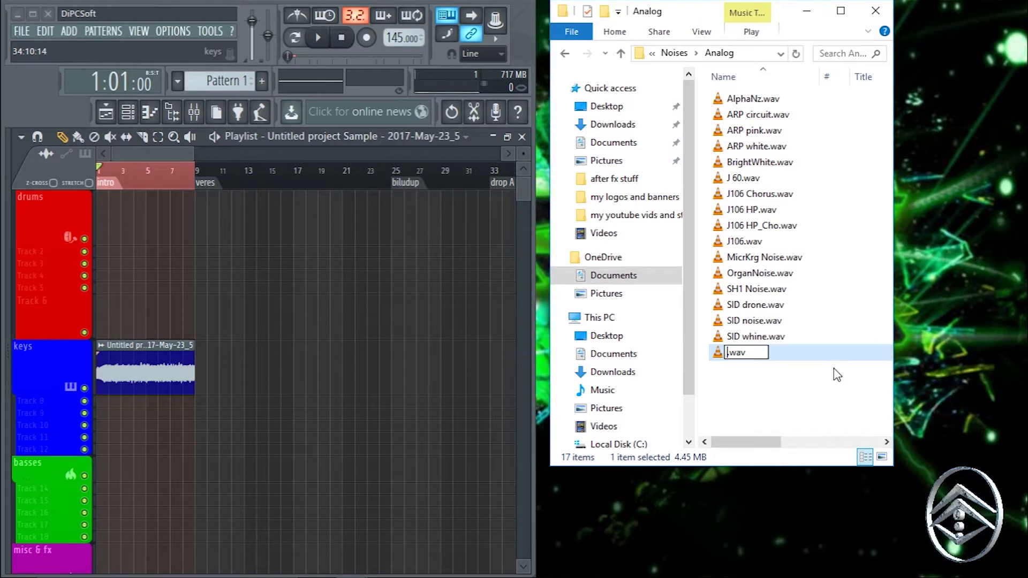
type("downfilter")
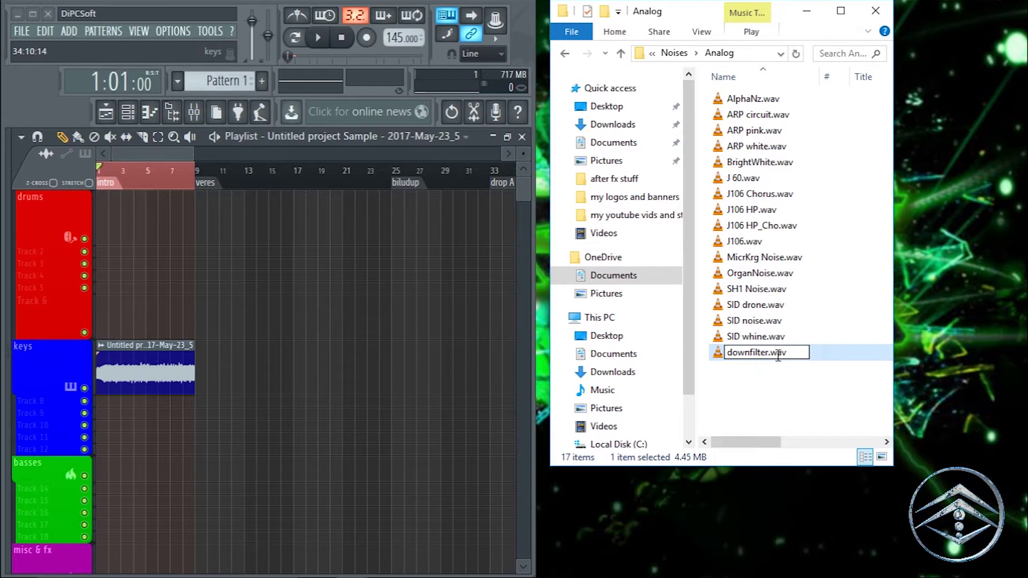
key("Return")
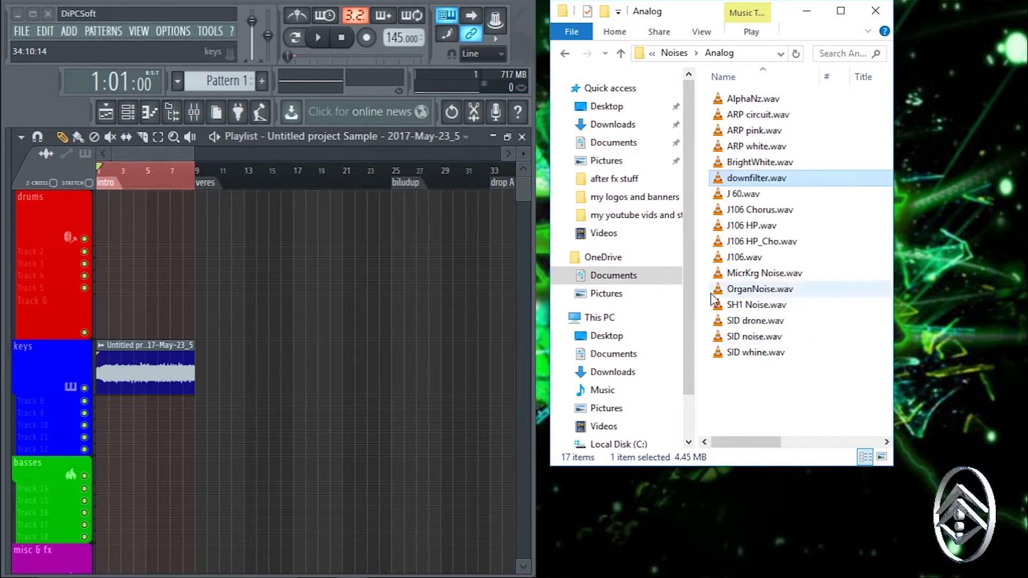
- Close Explorer, maximize FL Studio, and show the channel rack
left_click(876, 12)
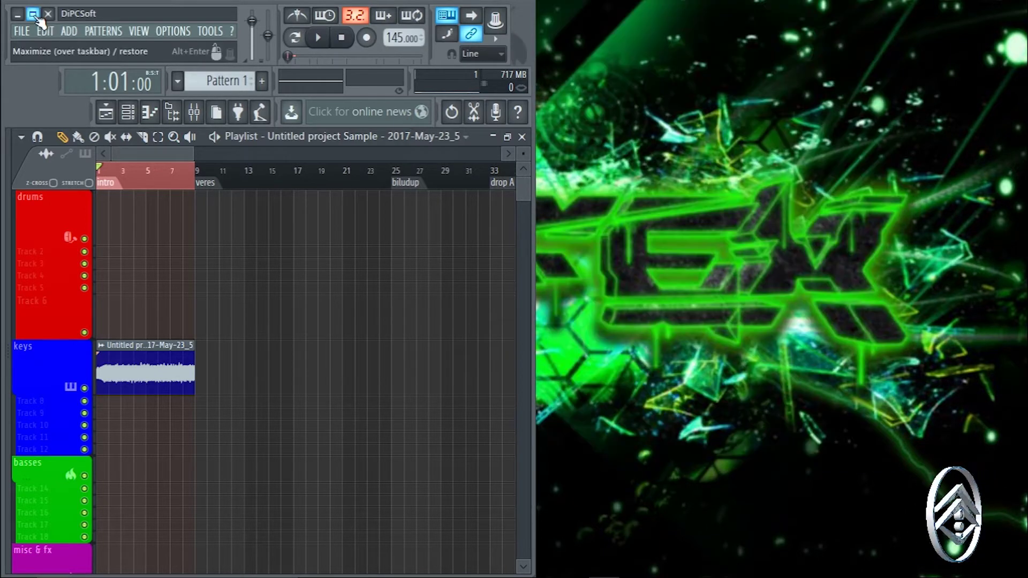
left_click(32, 14)
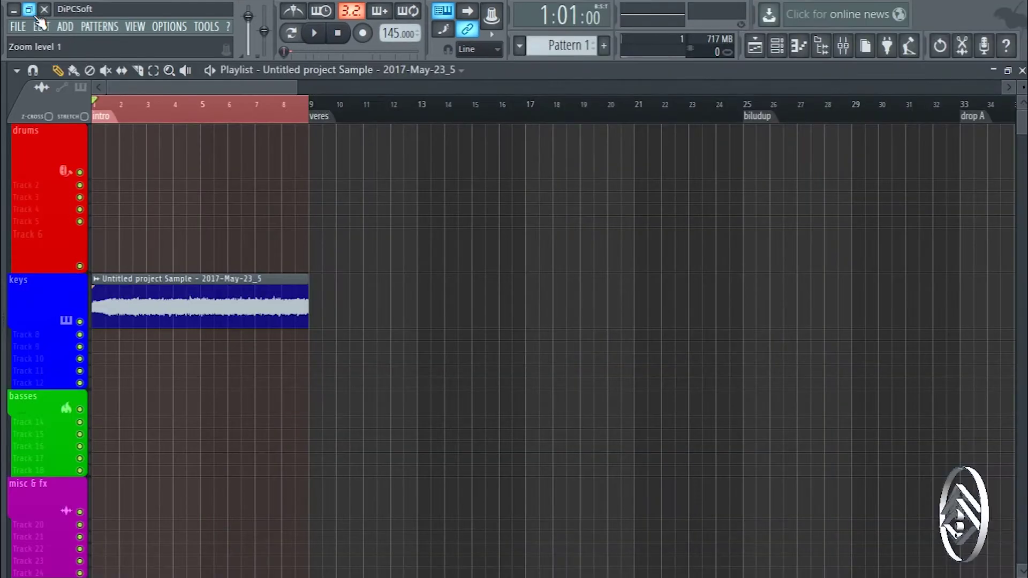
left_click(778, 48)
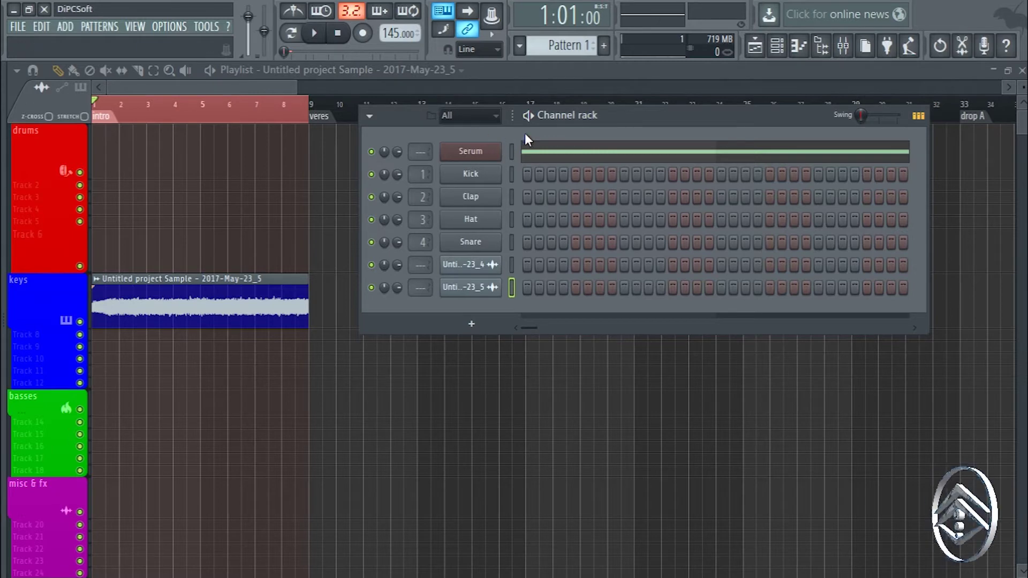
- Delete the Serum channel and confirm with OK
right_click(471, 152)
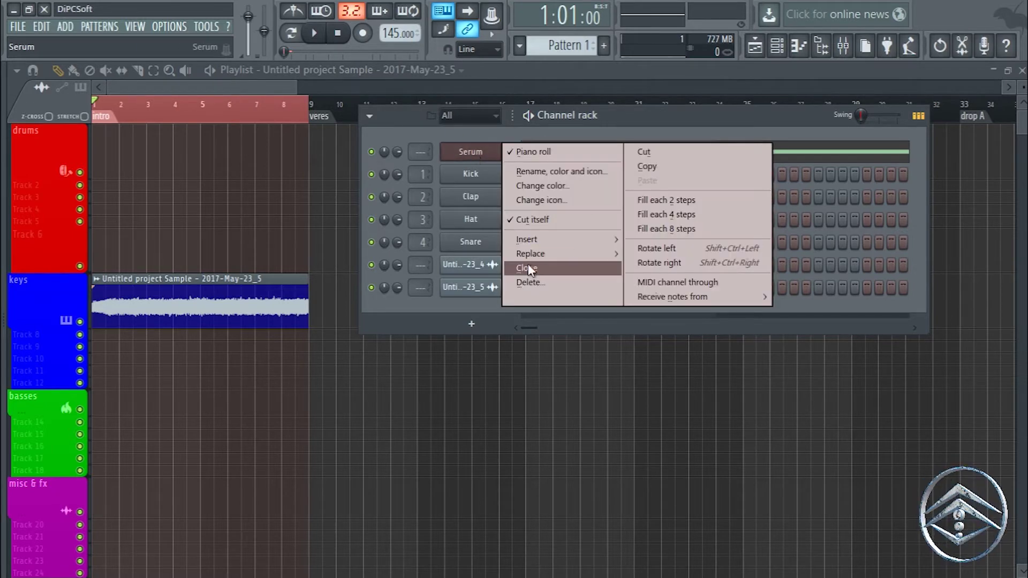
left_click(536, 281)
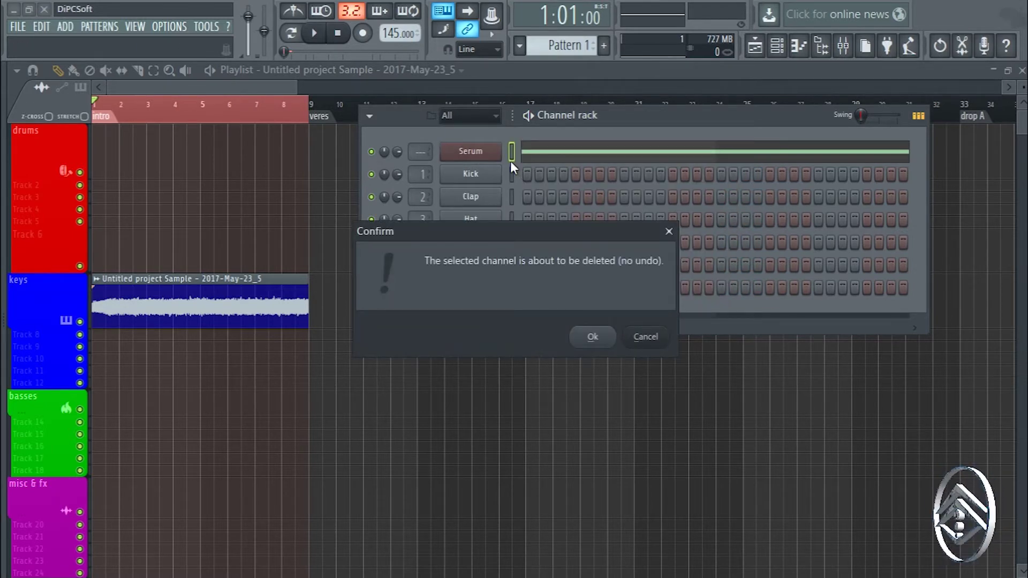
left_click(593, 338)
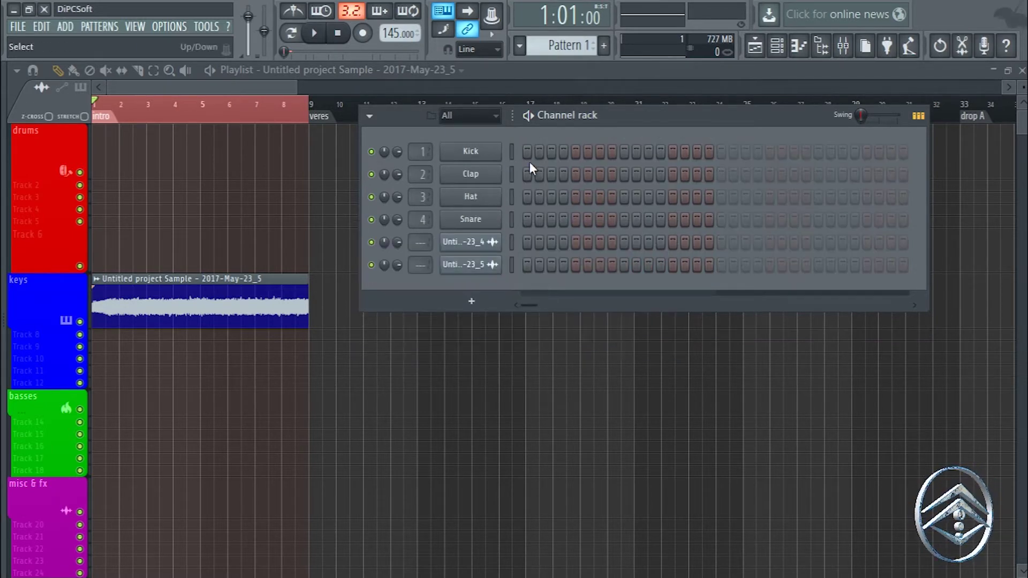
- Insert a fresh Serum channel and detach it into its own window at the screen top
right_click(469, 155)
mouse_move(576, 256)
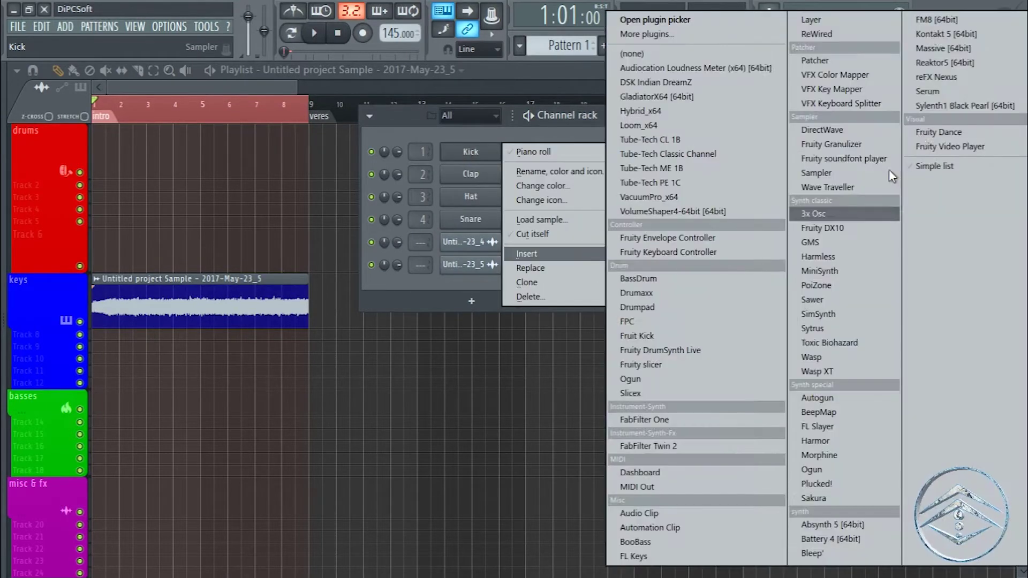
left_click(927, 92)
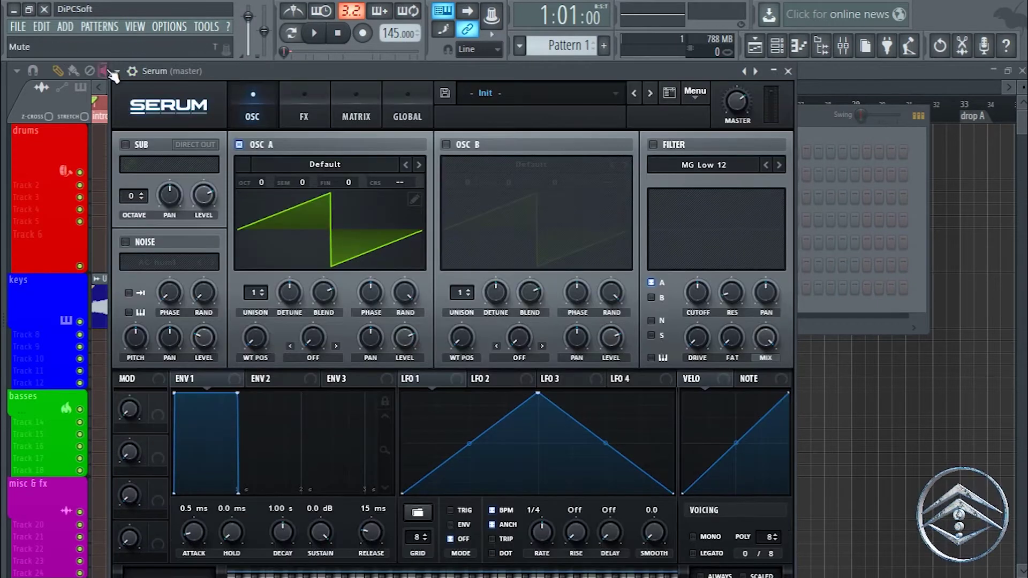
left_click(117, 71)
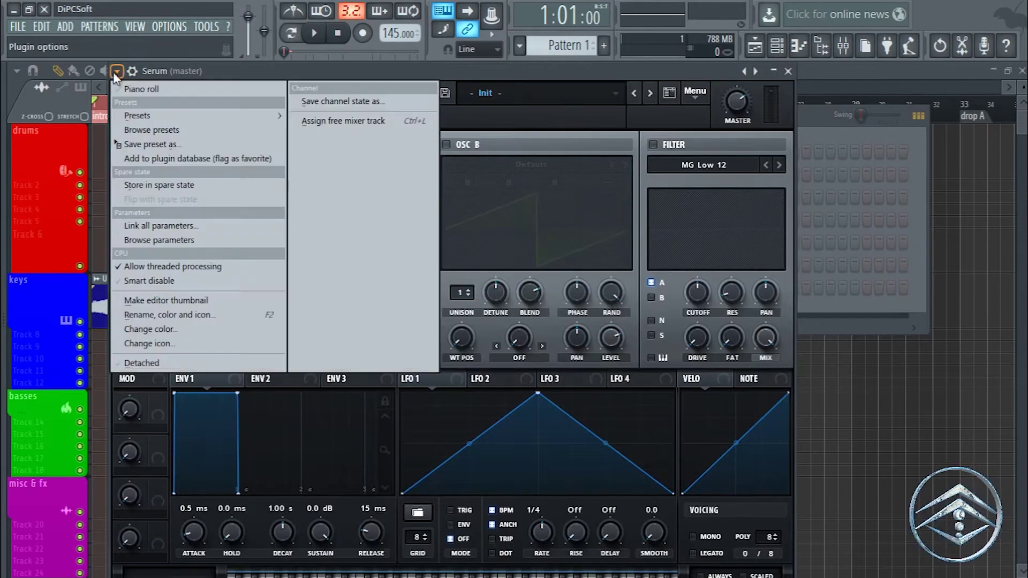
left_click(159, 367)
left_click_drag(362, 72, 316, 2)
- Turn on Serum's noise oscillator and load the Analog downfilter sample
left_click(78, 171)
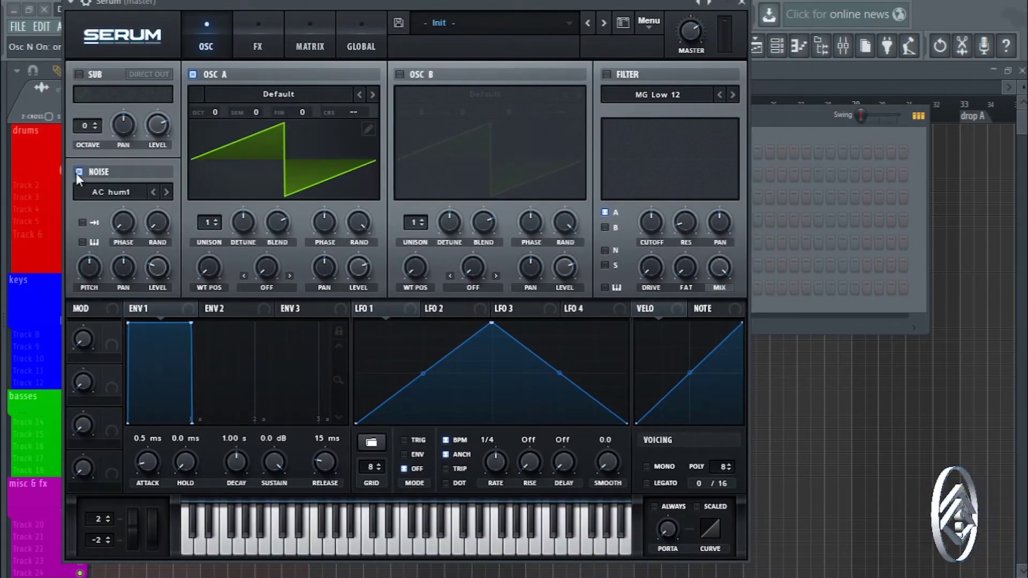
left_click_drag(283, 2, 324, 2)
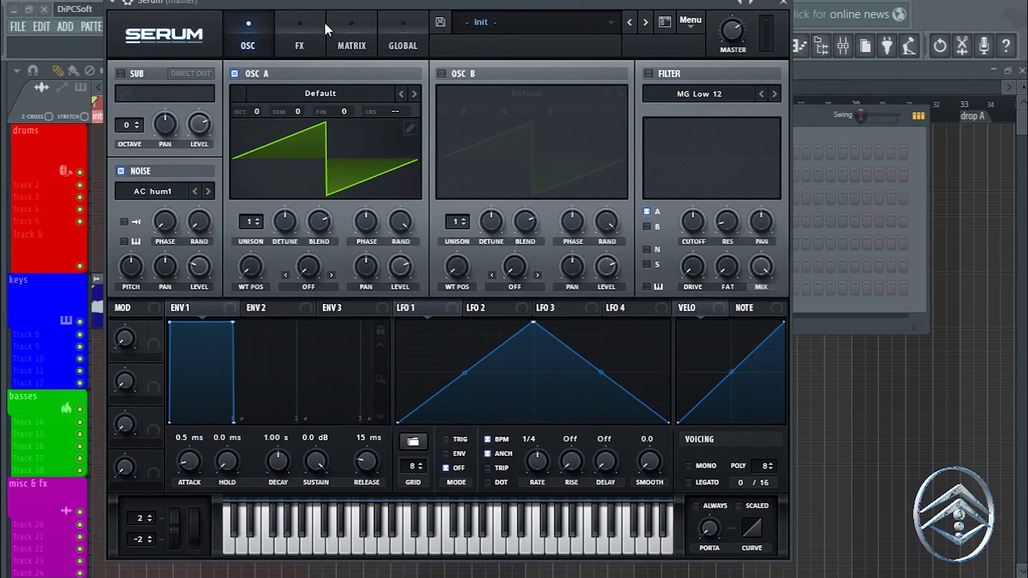
left_click(152, 193)
mouse_move(158, 209)
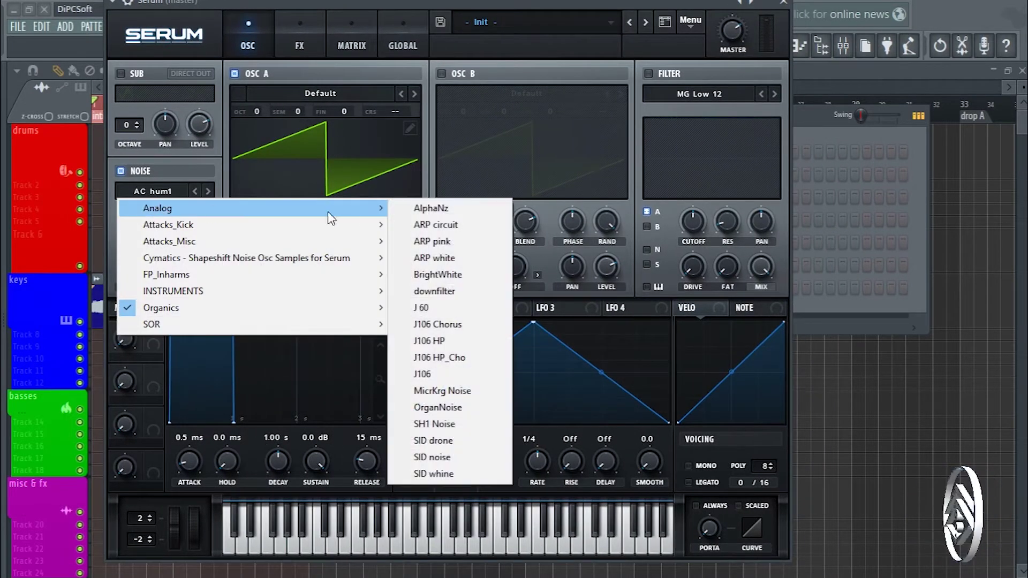
left_click(453, 291)
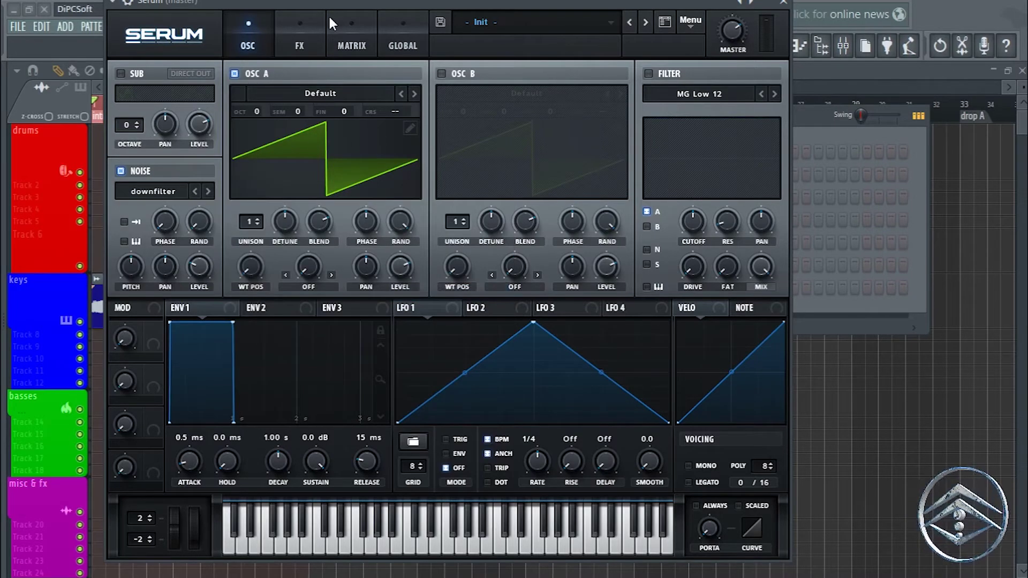
left_click_drag(329, 15, 356, 12)
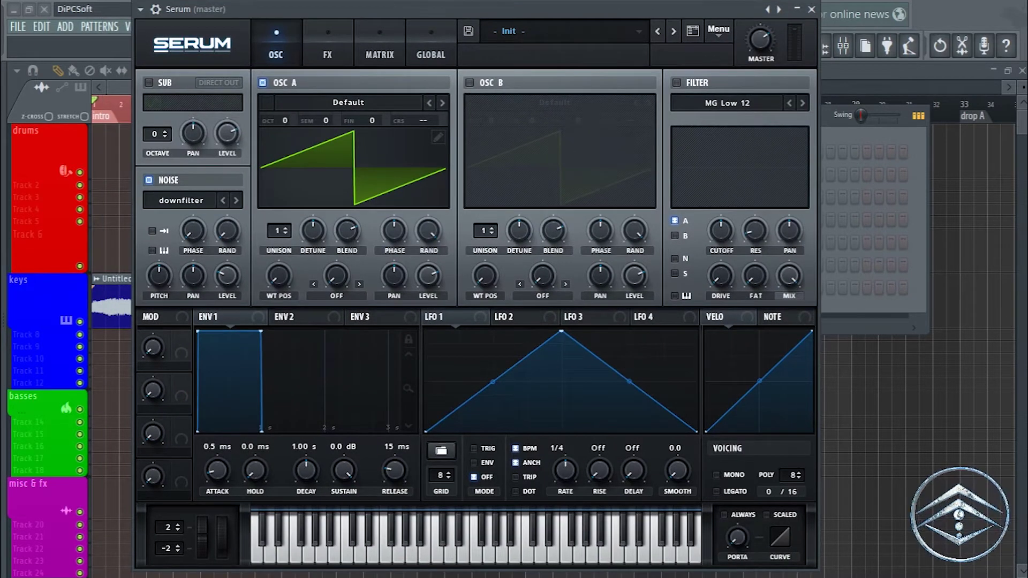
- Audition a note, turn off oscillator A and raise the noise level to 100%
left_click(360, 547)
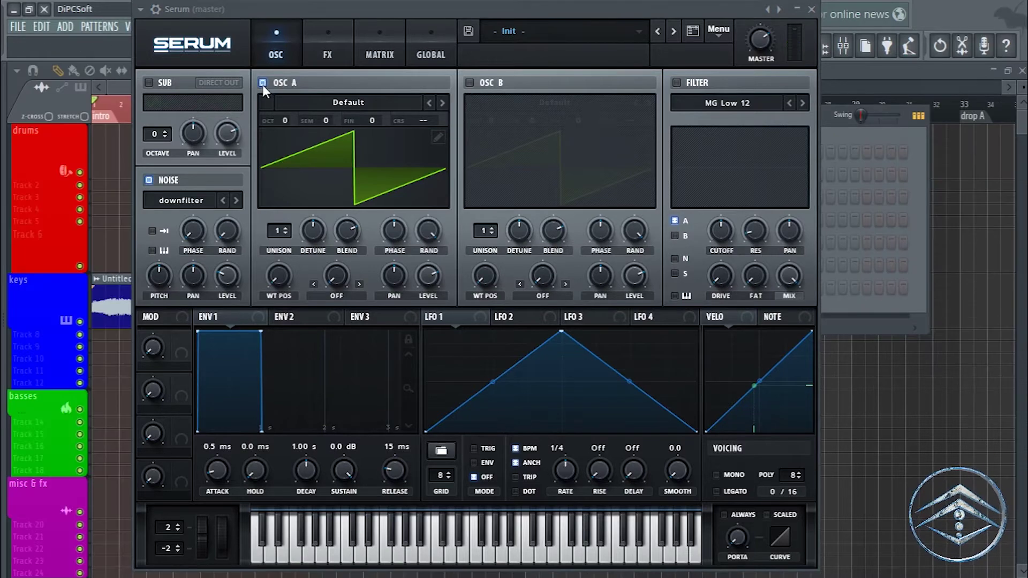
left_click(263, 83)
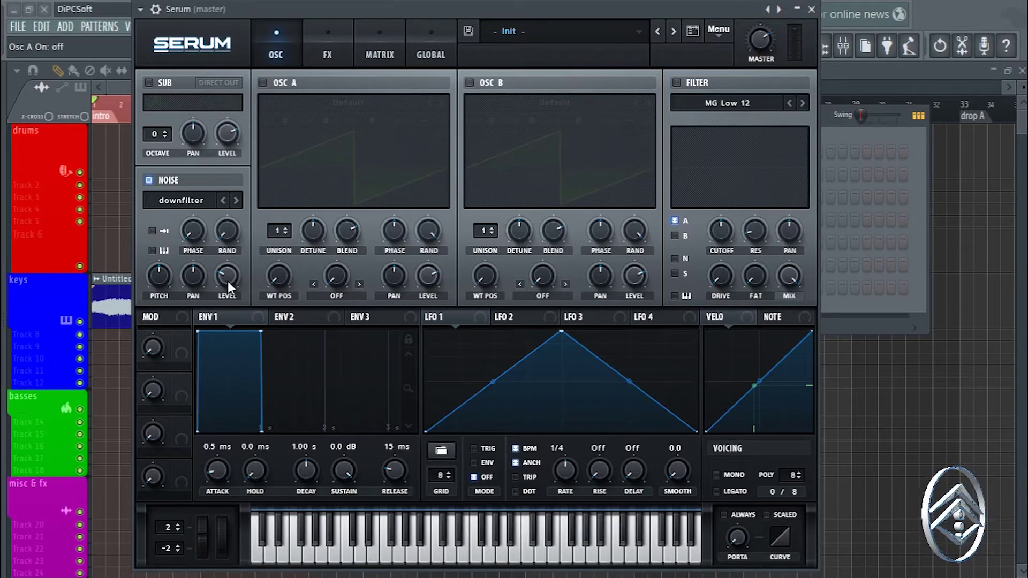
left_click_drag(227, 282, 223, 137)
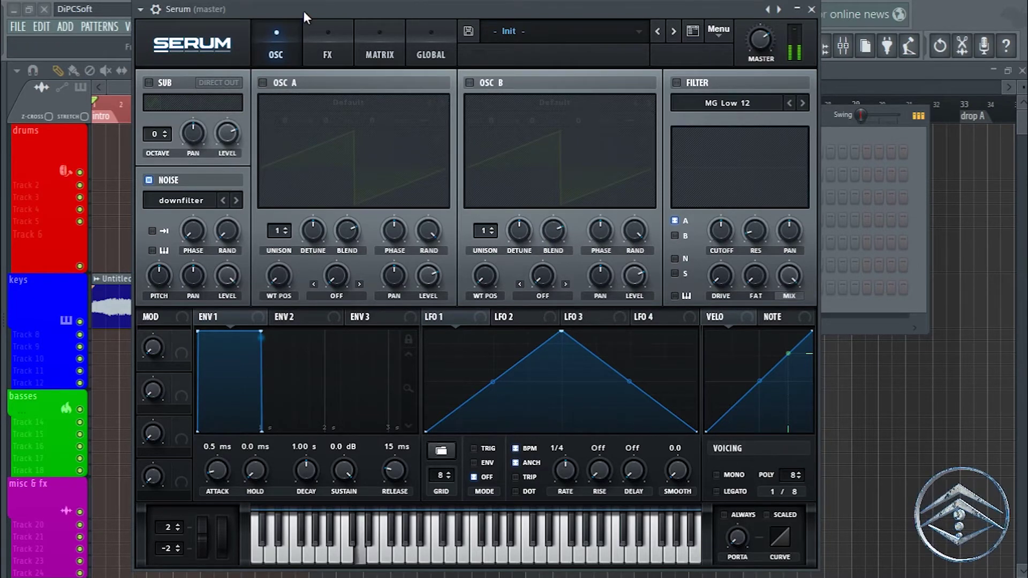
mouse_move(304, 10)
left_mouse_down()
mouse_move(468, 42)
mouse_move(388, 36)
mouse_move(304, 12)
left_mouse_up()
mouse_move(217, 286)
left_mouse_down()
mouse_move(220, 317)
mouse_move(213, 271)
left_mouse_up()
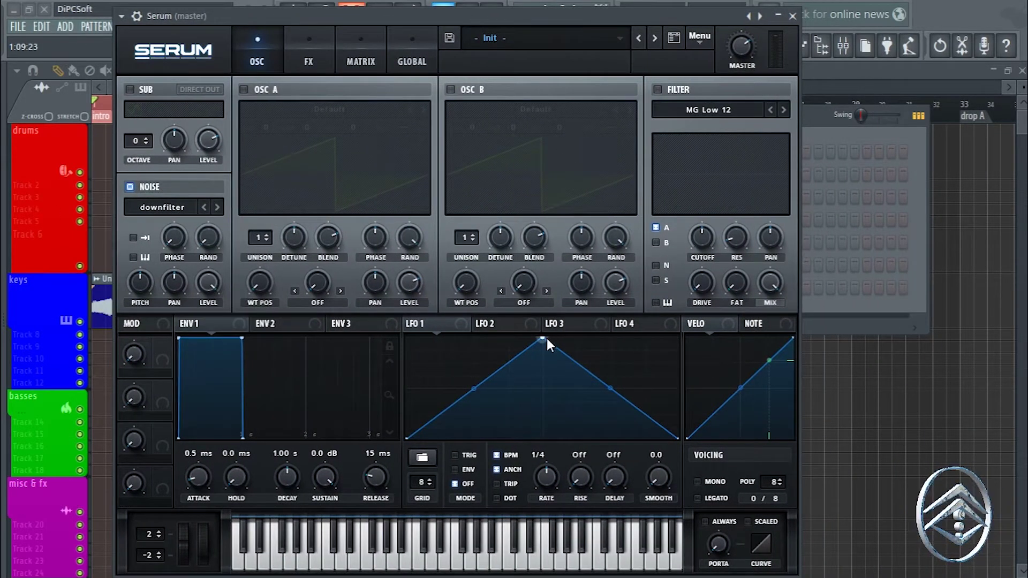
- Reshape LFO 1 into a rising ramp and slow it to a 4 bar rate
left_click_drag(545, 339, 665, 310)
left_click_drag(499, 16, 507, 16)
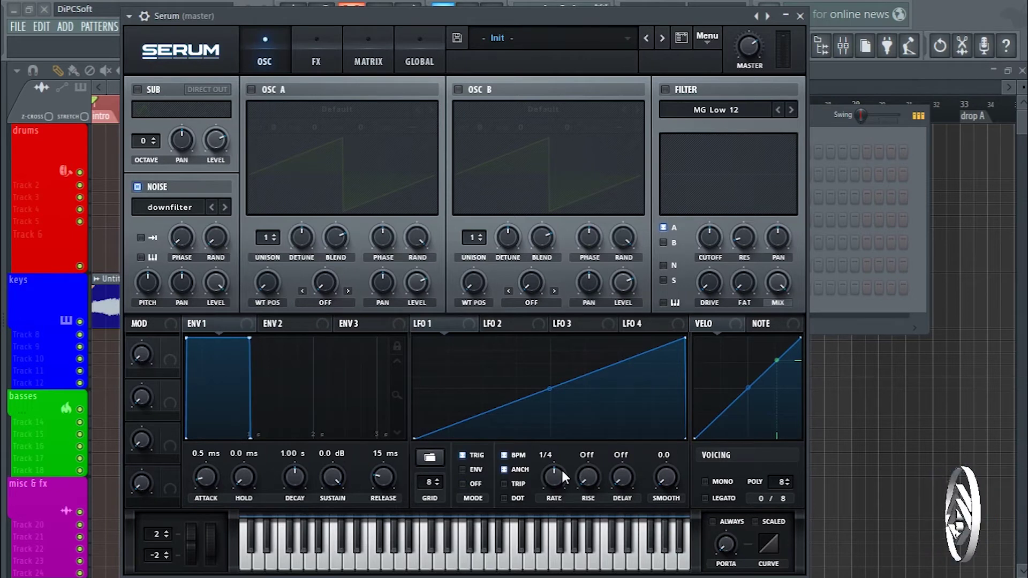
left_click_drag(561, 470, 559, 500)
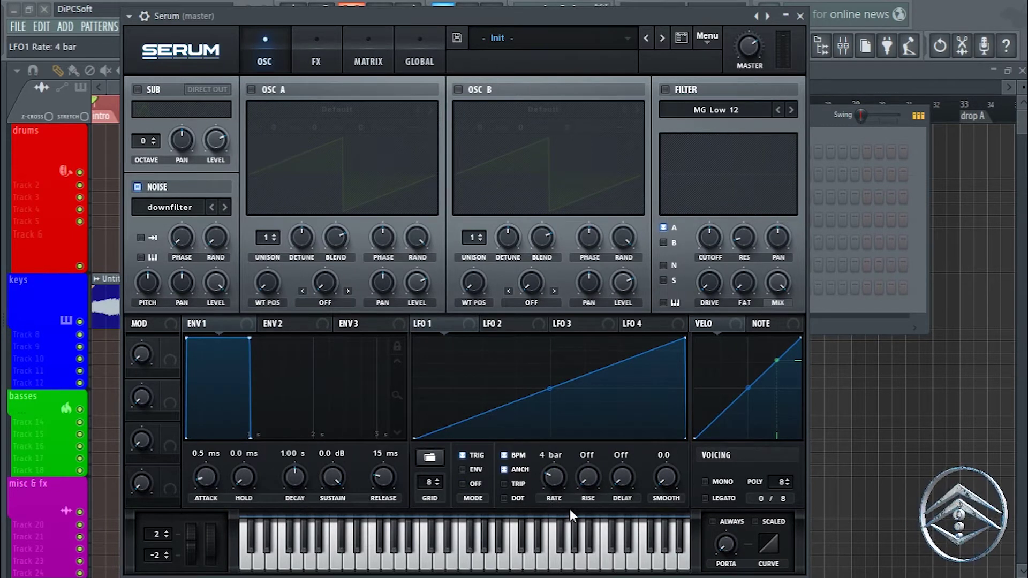
left_click_drag(497, 18, 527, 10)
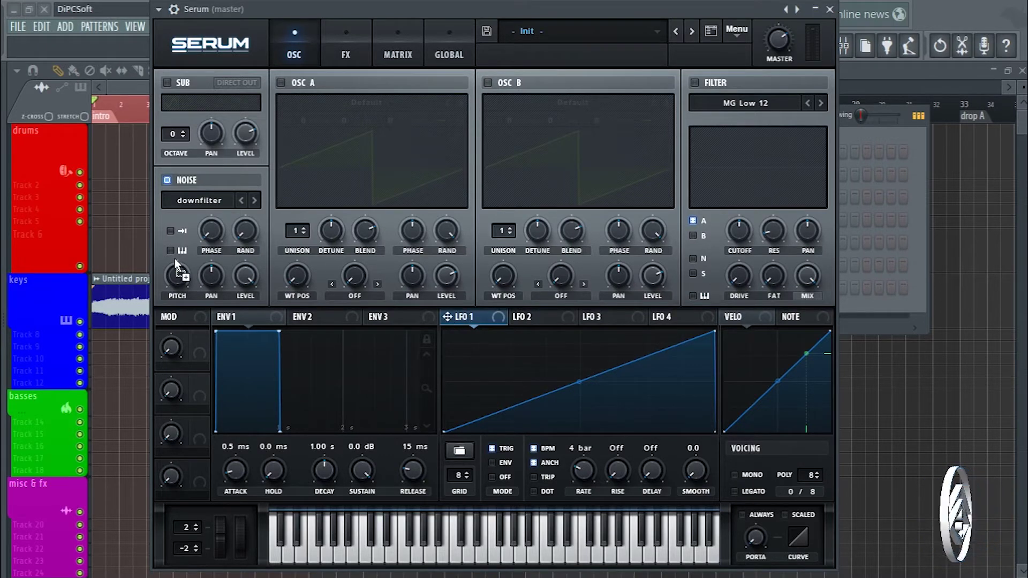
- Route LFO 1 to the noise pitch and settle the modulation amount at -15
left_click_drag(177, 269, 160, 318)
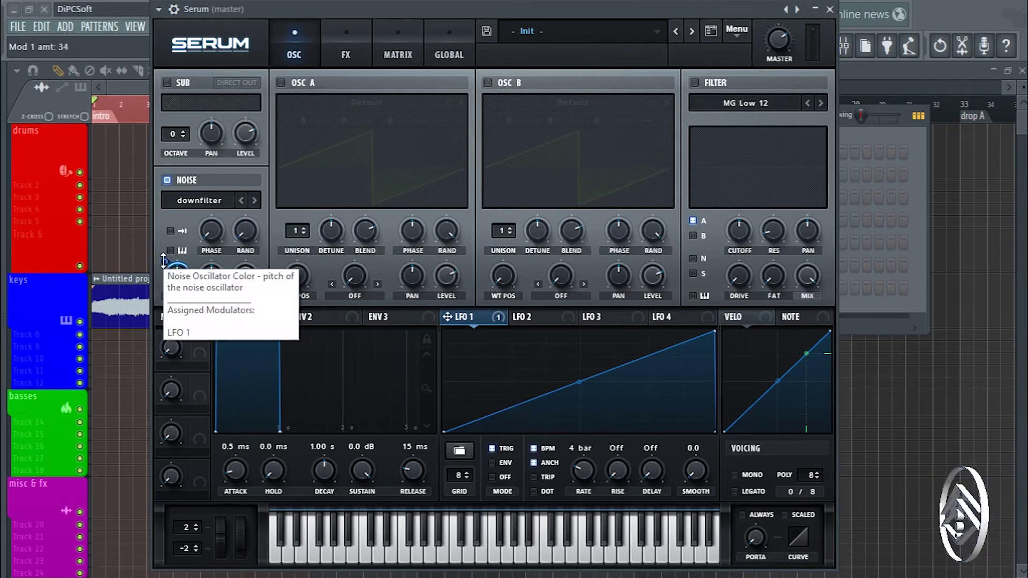
left_click_drag(161, 267, 162, 269)
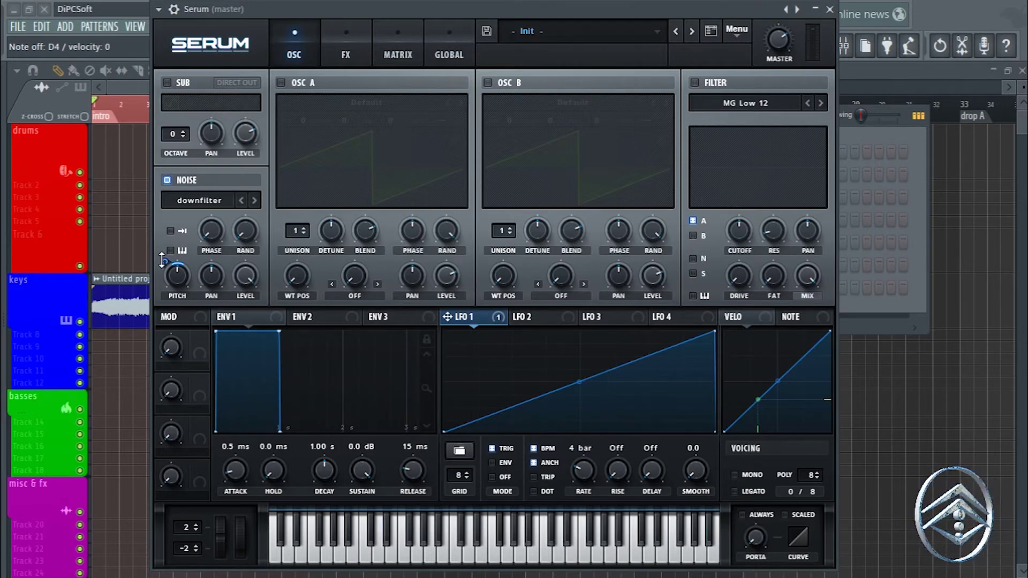
left_click_drag(162, 261, 158, 297)
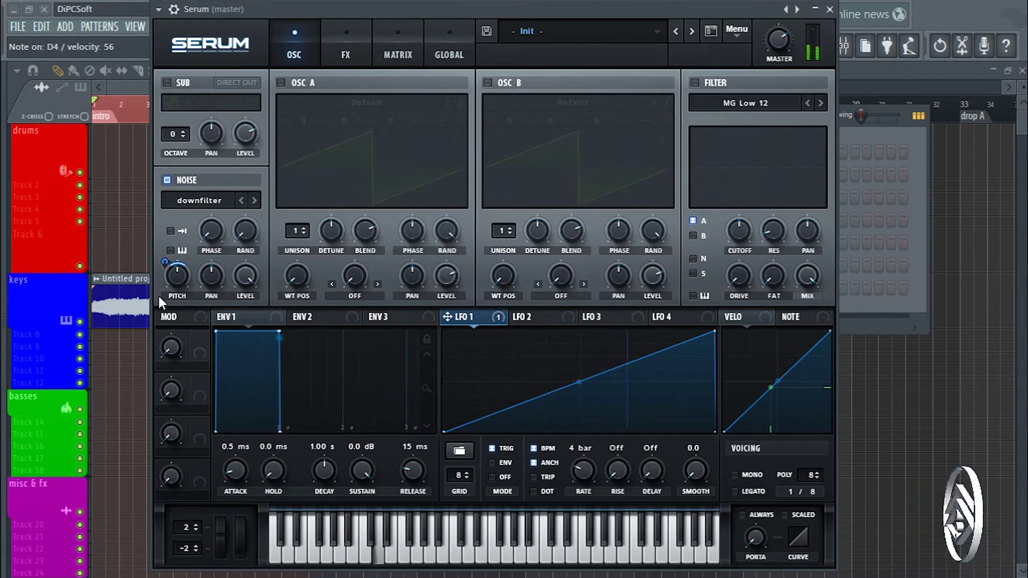
mouse_move(164, 261)
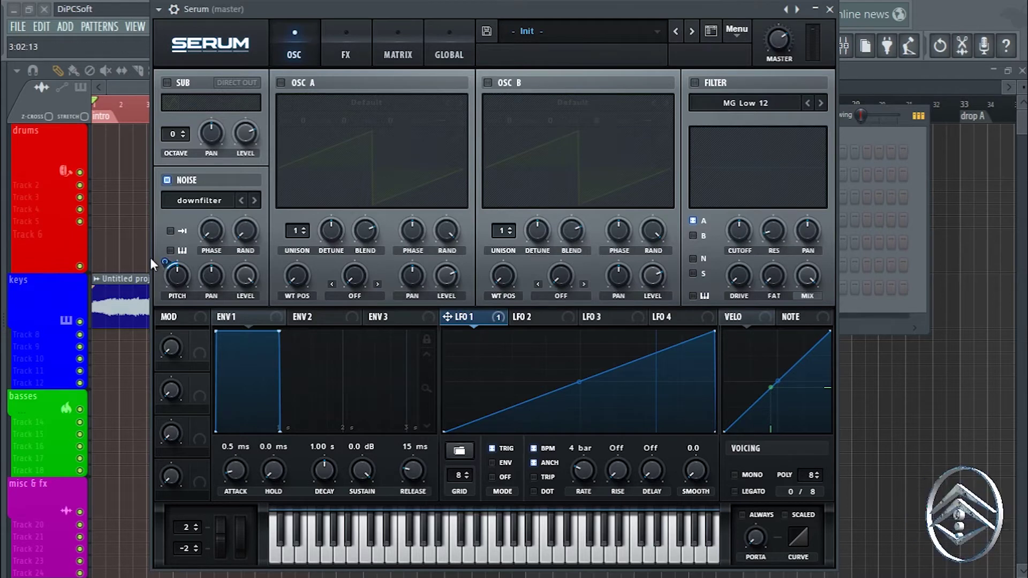
left_click_drag(160, 268, 161, 261)
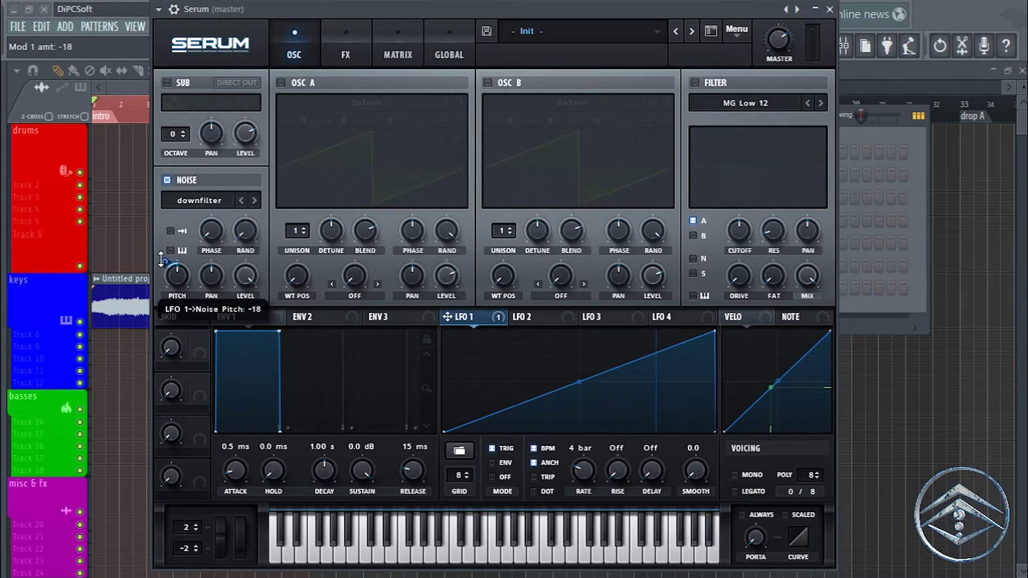
key("x")
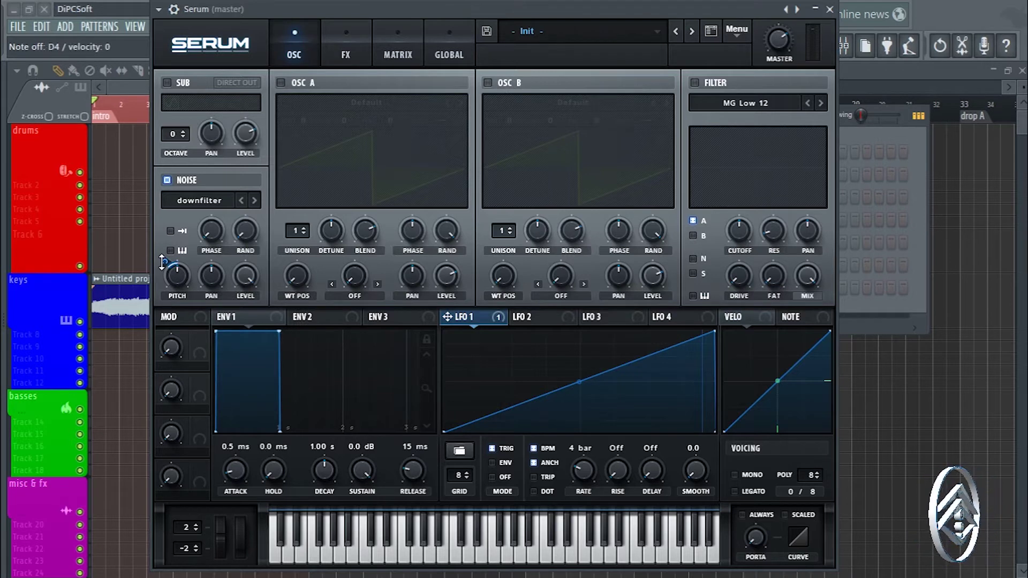
left_click_drag(162, 262, 156, 263)
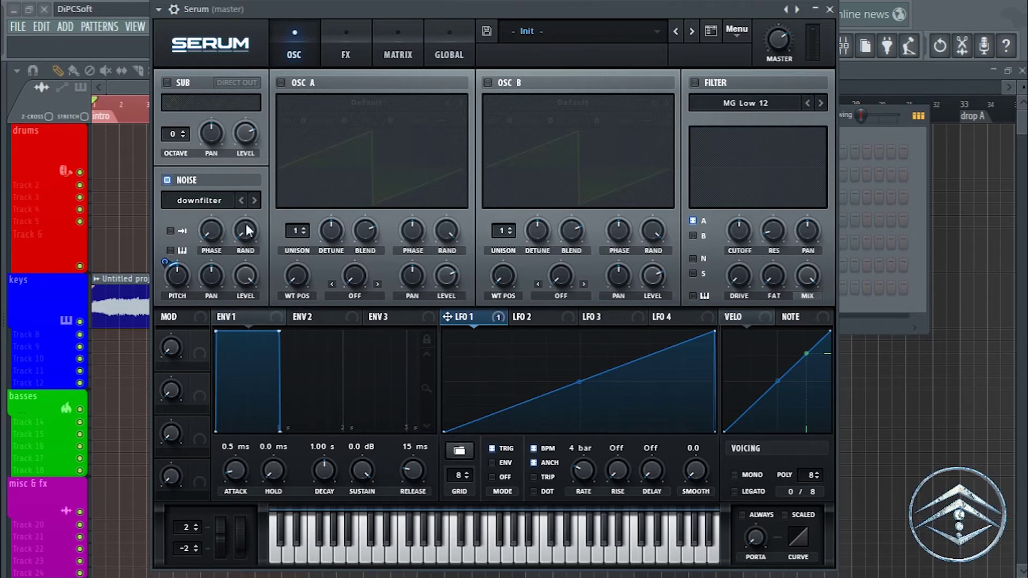
- Enable Hyper/Dimension at 35% mix and add Distortion with increased drive
left_click(332, 46)
left_click(173, 86)
left_click_drag(768, 101, 766, 33)
left_click_drag(762, 102, 668, 102)
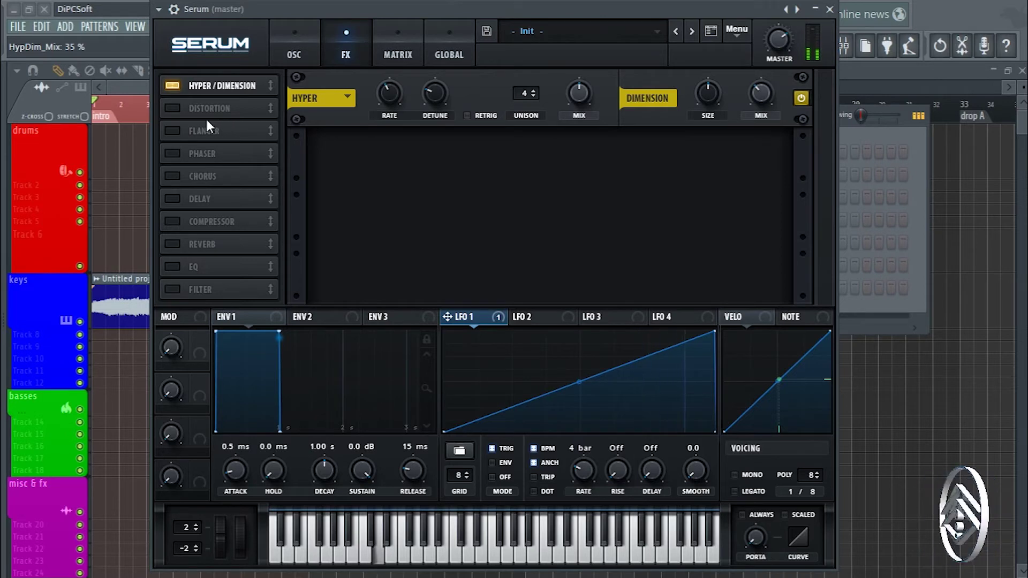
left_click(173, 107)
mouse_move(655, 153)
left_mouse_down()
mouse_move(647, 146)
mouse_move(645, 159)
left_mouse_up()
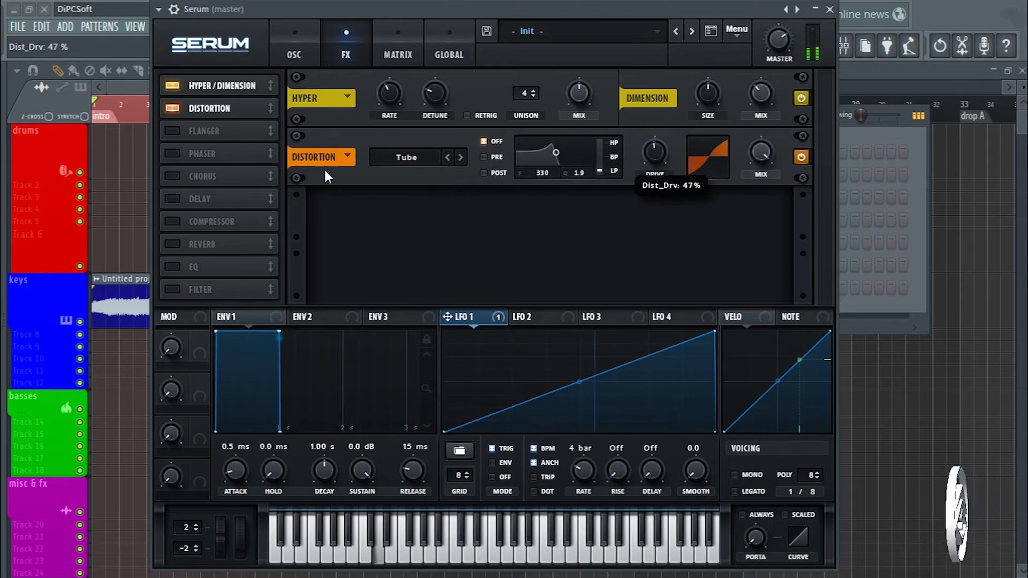
- Enable Flanger with lower mix and depth, and Phaser at 59% mix with less depth and higher frequency
left_click(171, 131)
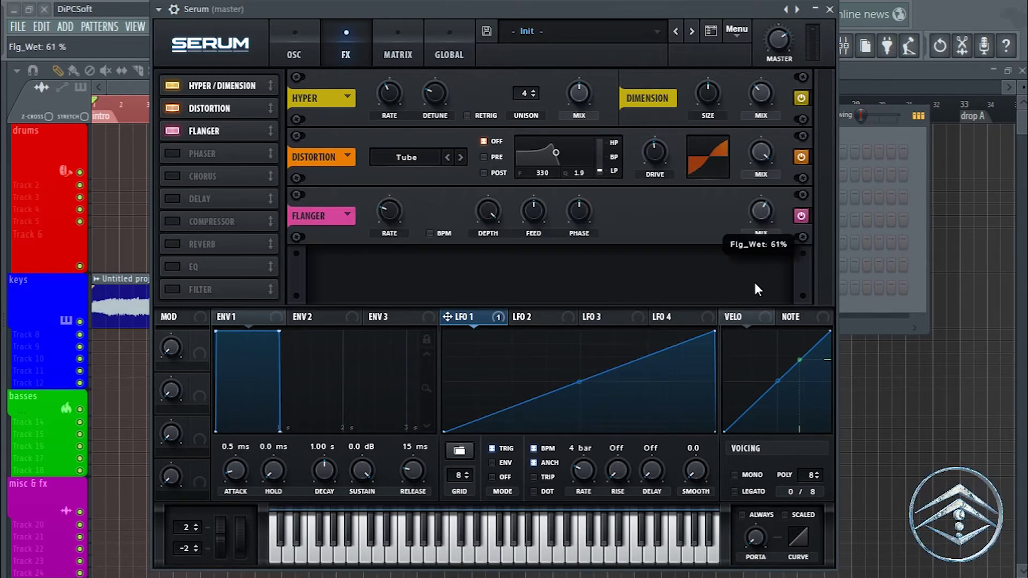
left_click_drag(760, 216, 760, 249)
left_click_drag(488, 212, 487, 281)
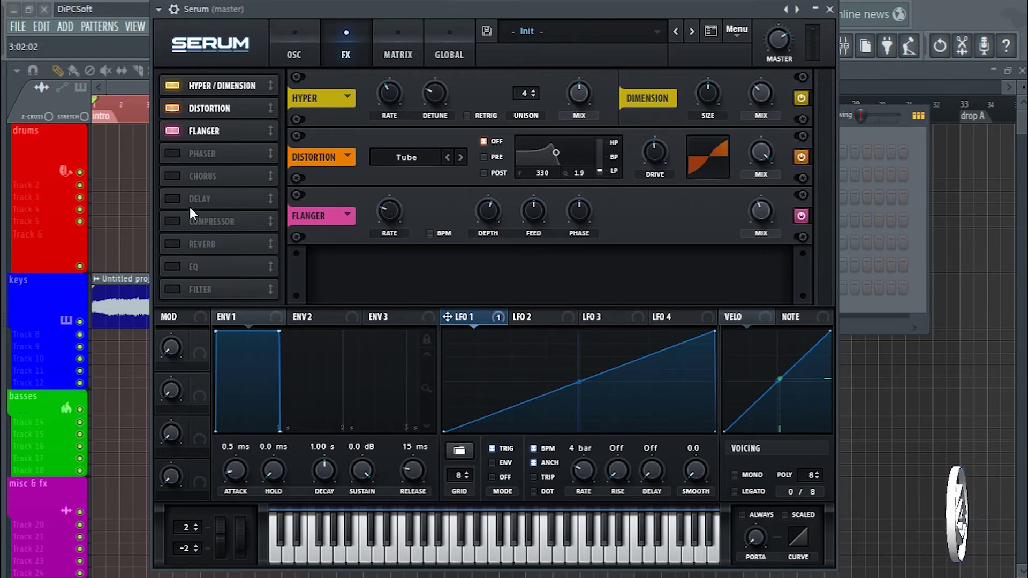
left_click(173, 153)
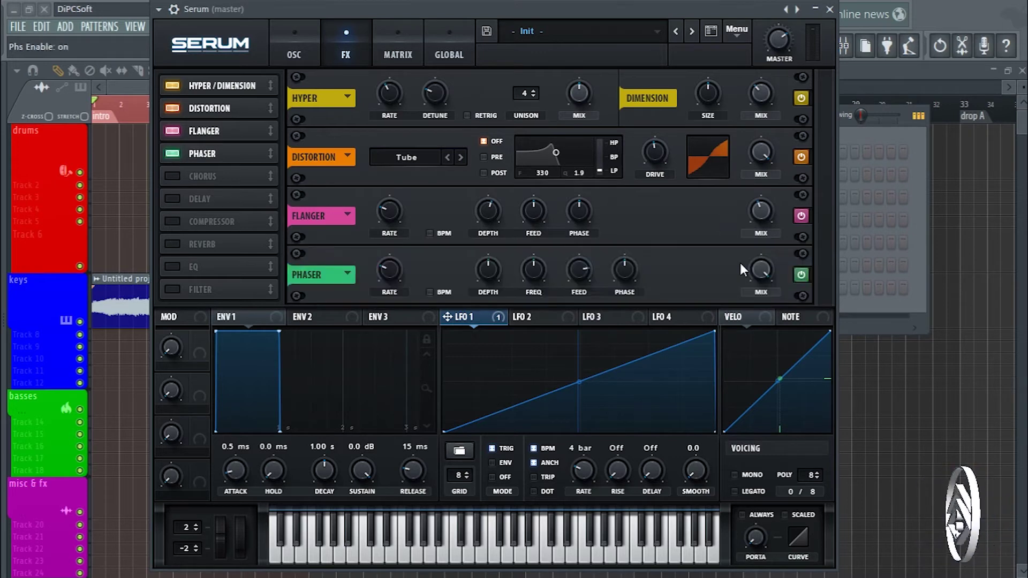
mouse_move(764, 276)
left_mouse_down()
mouse_move(767, 337)
mouse_move(764, 276)
left_mouse_up()
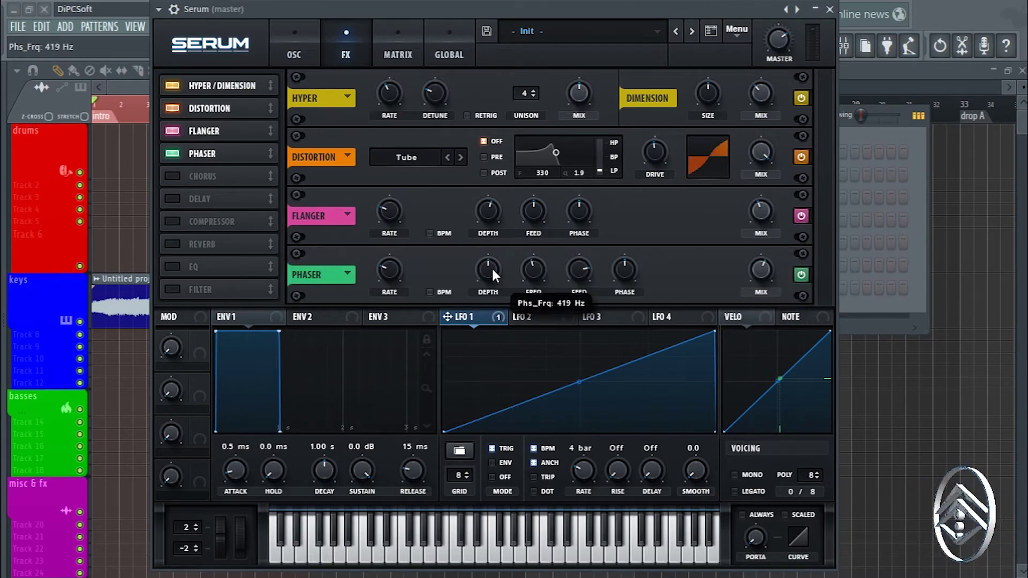
left_click_drag(492, 266, 525, 261)
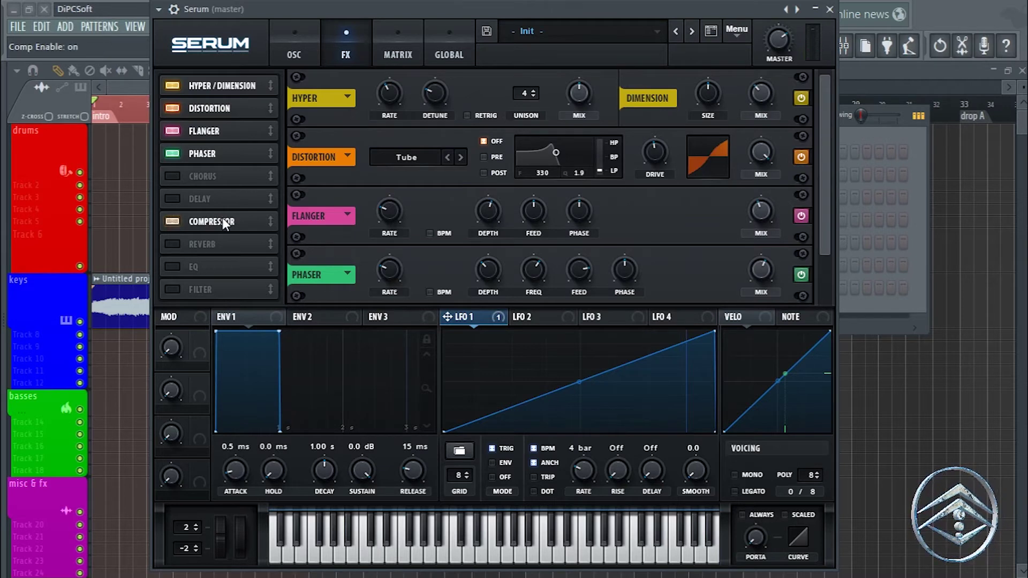
- Enable Compressor with slightly more gain, and add Reverb placed right after the Phaser
left_click(172, 222)
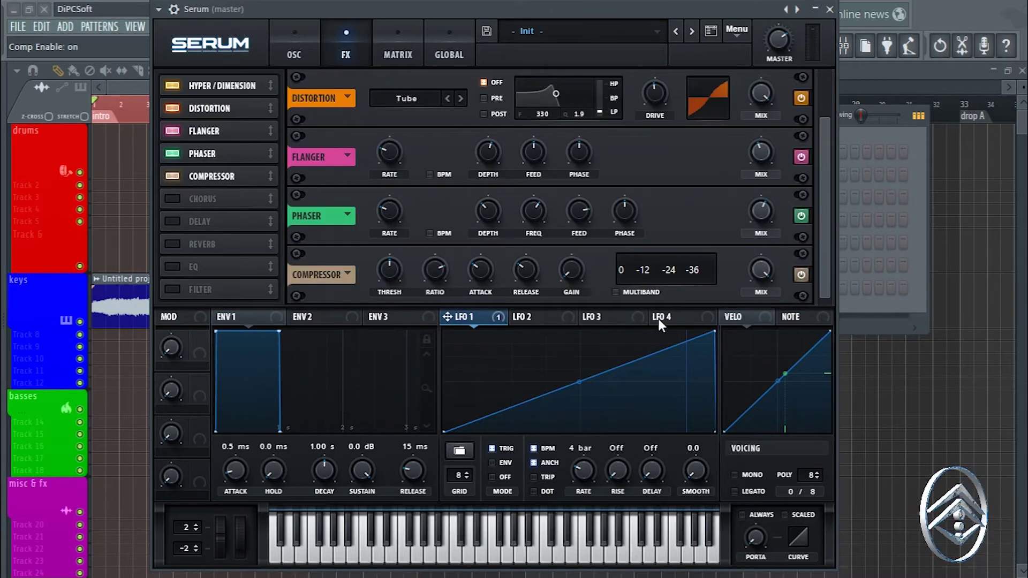
mouse_move(570, 263)
left_mouse_down()
mouse_move(570, 246)
mouse_move(560, 269)
mouse_move(570, 271)
left_mouse_up()
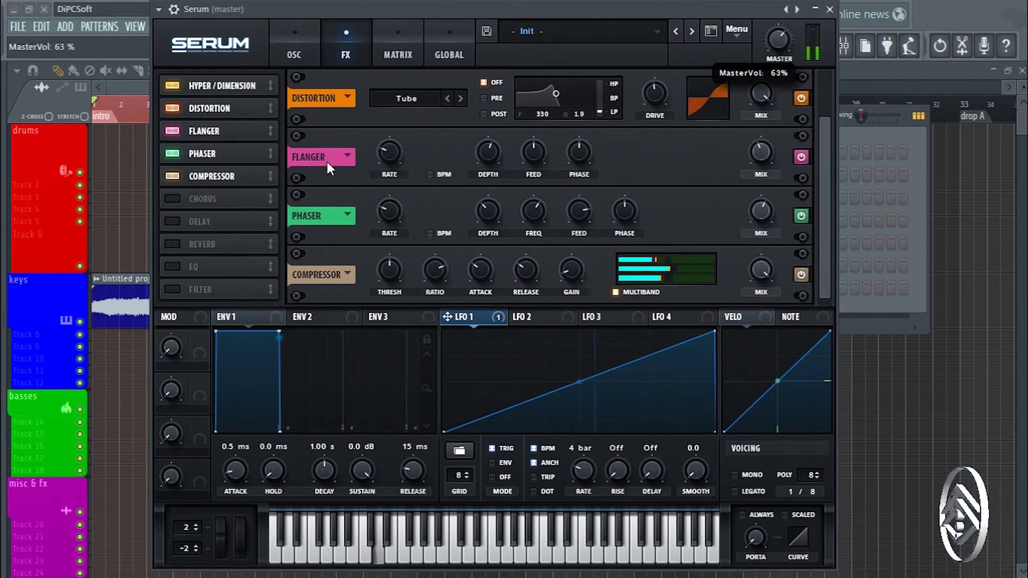
left_click(170, 243)
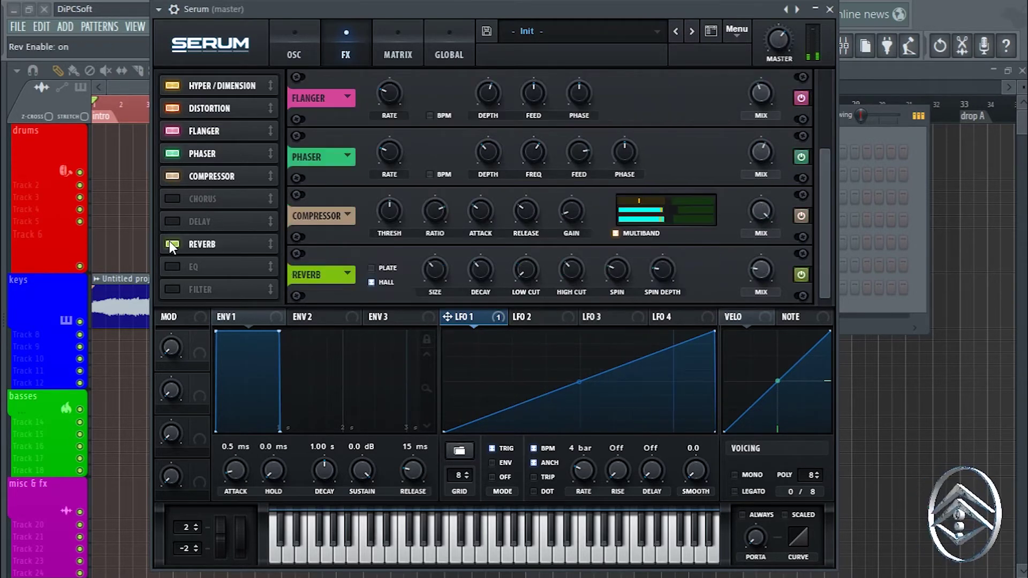
left_click_drag(226, 243, 222, 130)
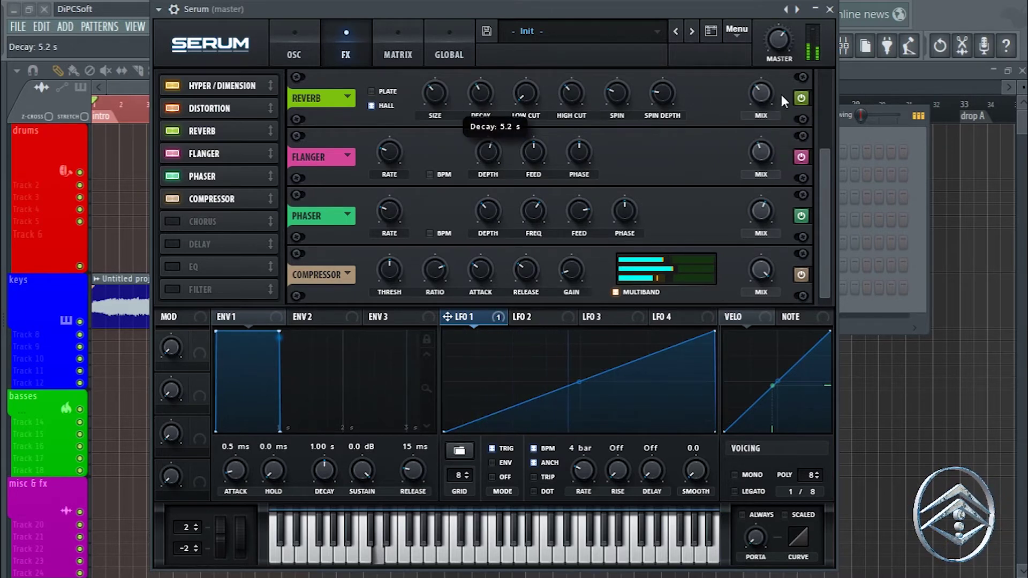
- Set the reverb mix to 38%, bring Distortion into view, and lower master volume to about 59%
scroll(761, 93, "up", 1)
scroll(435, 92, "up", 1)
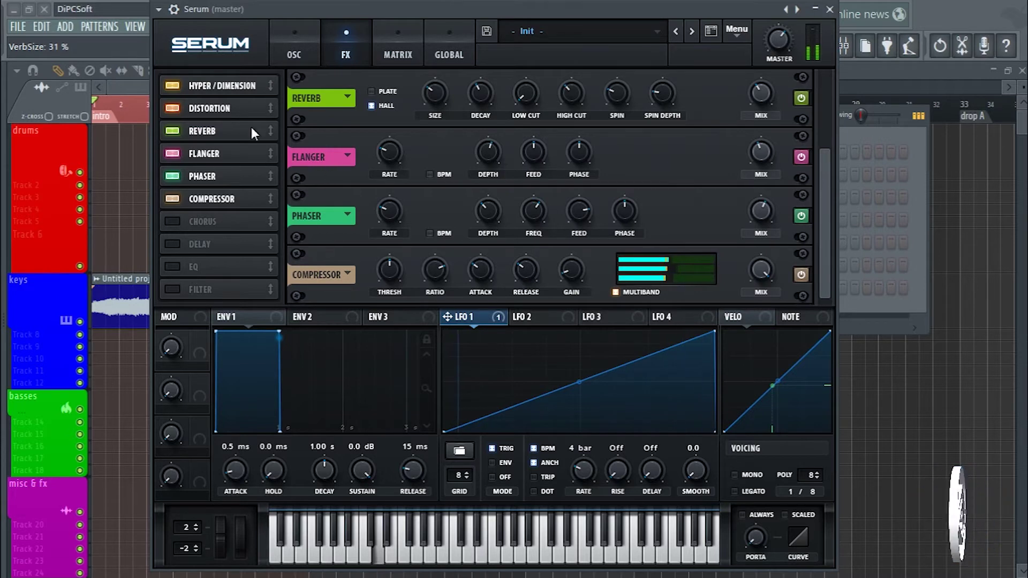
left_click(203, 108)
mouse_move(651, 102)
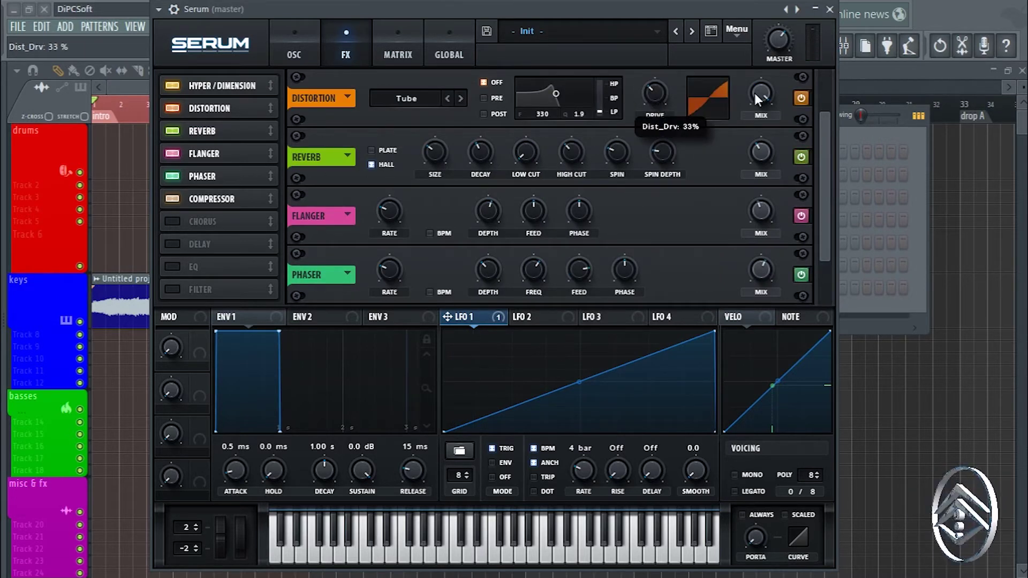
mouse_move(757, 97)
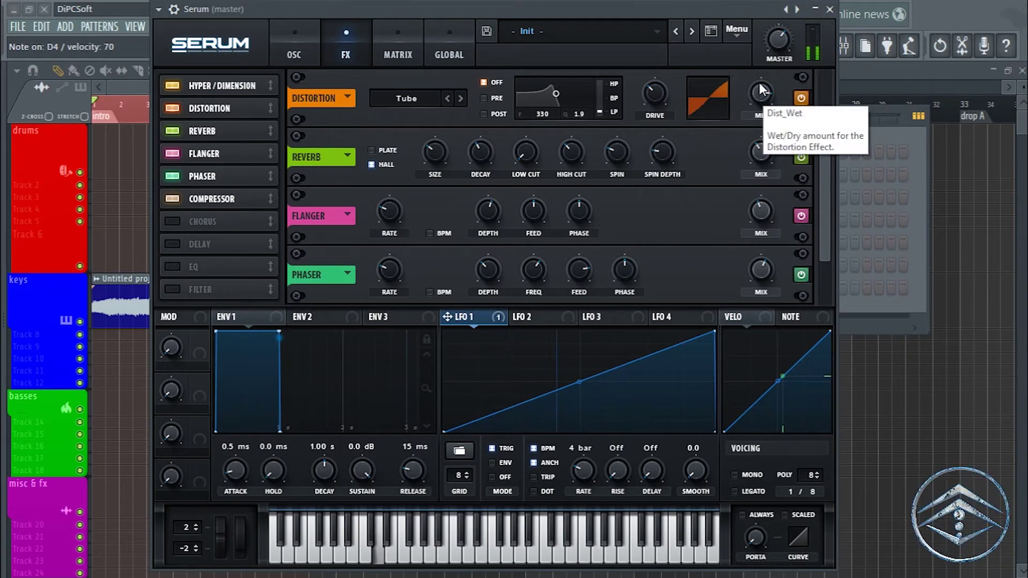
mouse_move(771, 36)
scroll(772, 38, "up", 1)
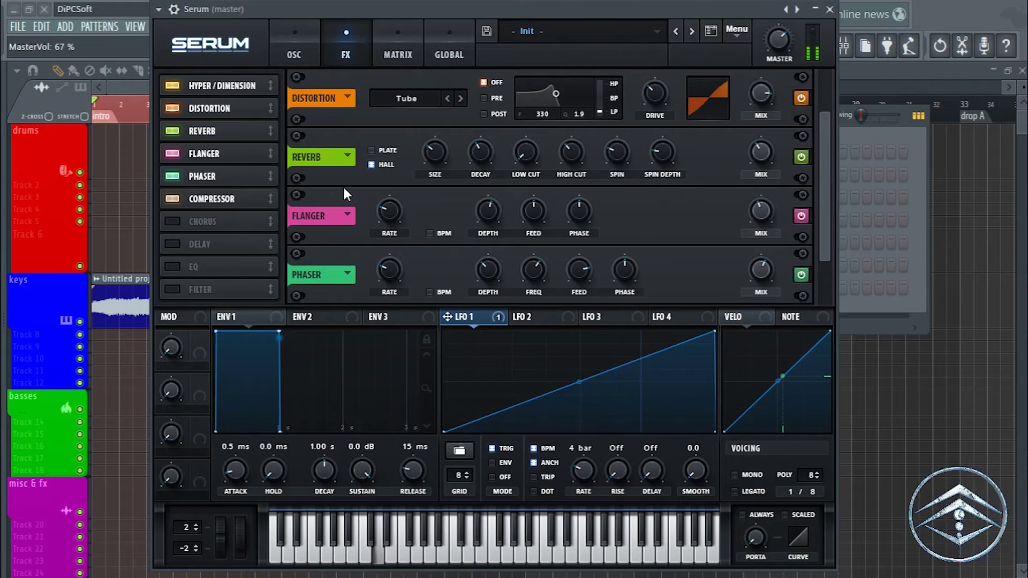
scroll(776, 41, "down", 8)
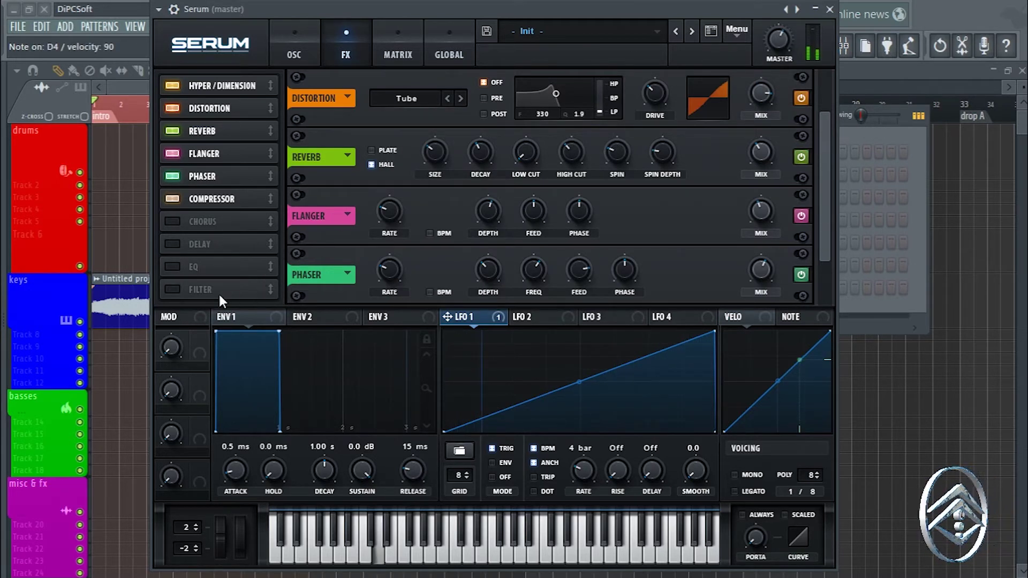
- Enable EQ at the front of the FX chain with its low band cutting below 250 Hz
left_click(172, 266)
left_click_drag(236, 266, 242, 74)
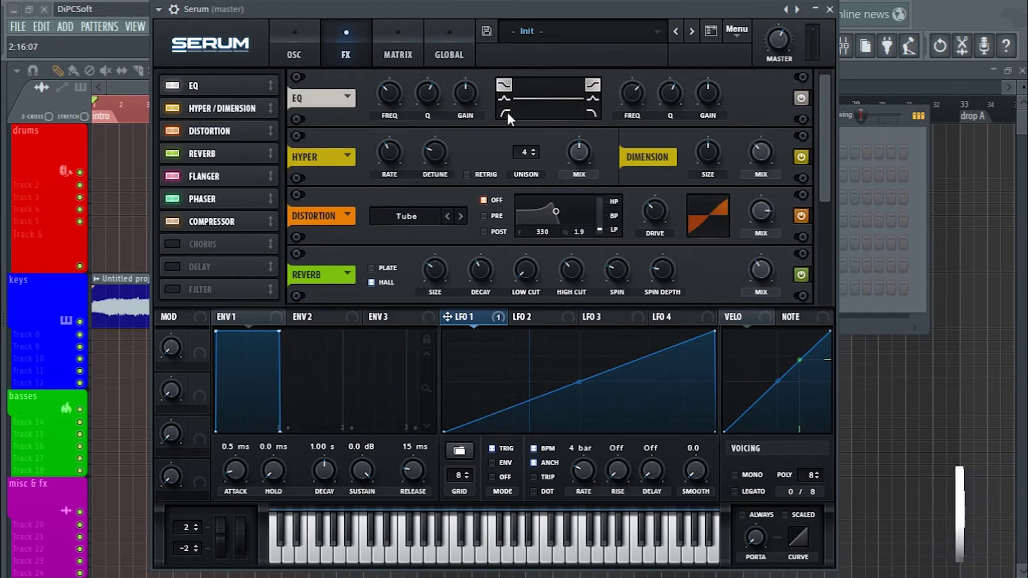
left_click(507, 110)
mouse_move(388, 91)
left_mouse_down()
mouse_move(391, 82)
mouse_move(388, 92)
left_mouse_up()
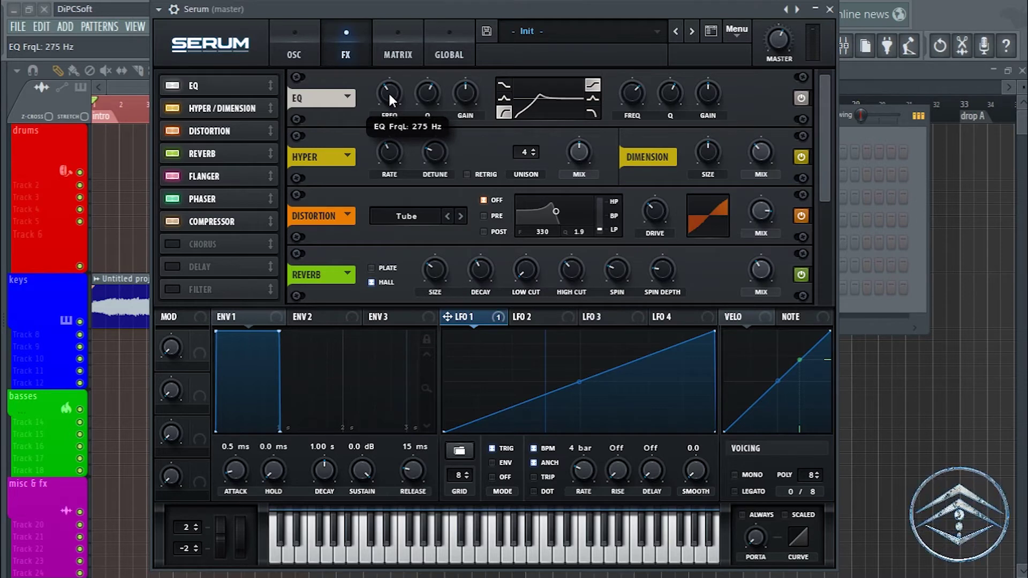
double_click(387, 88)
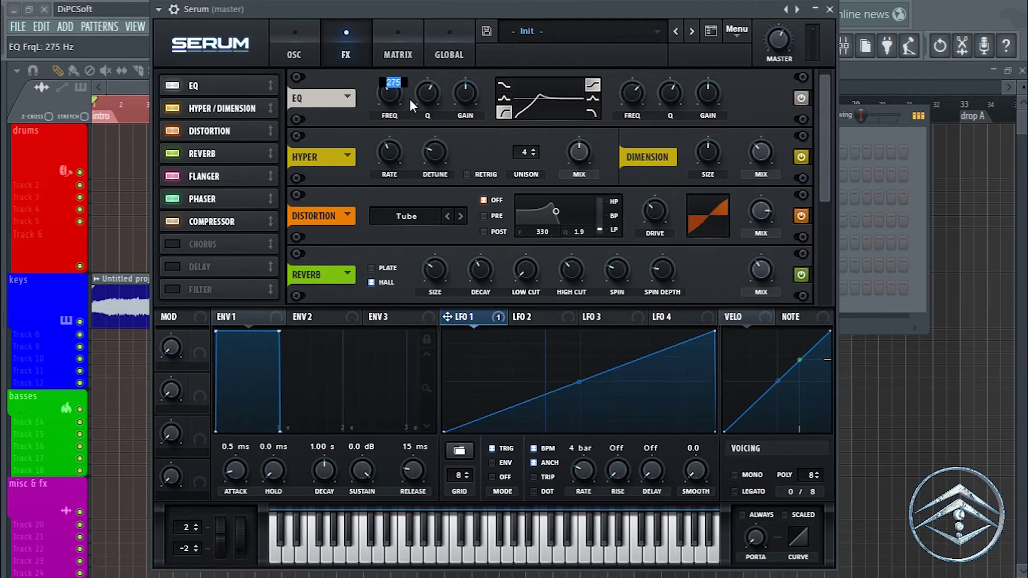
key("BackSpace")
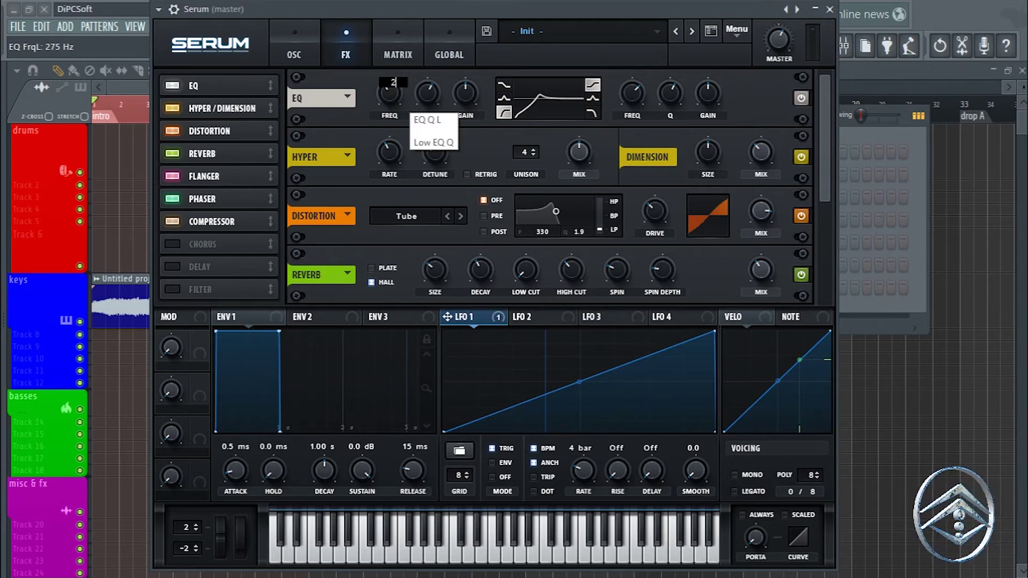
type("250")
key("Return")
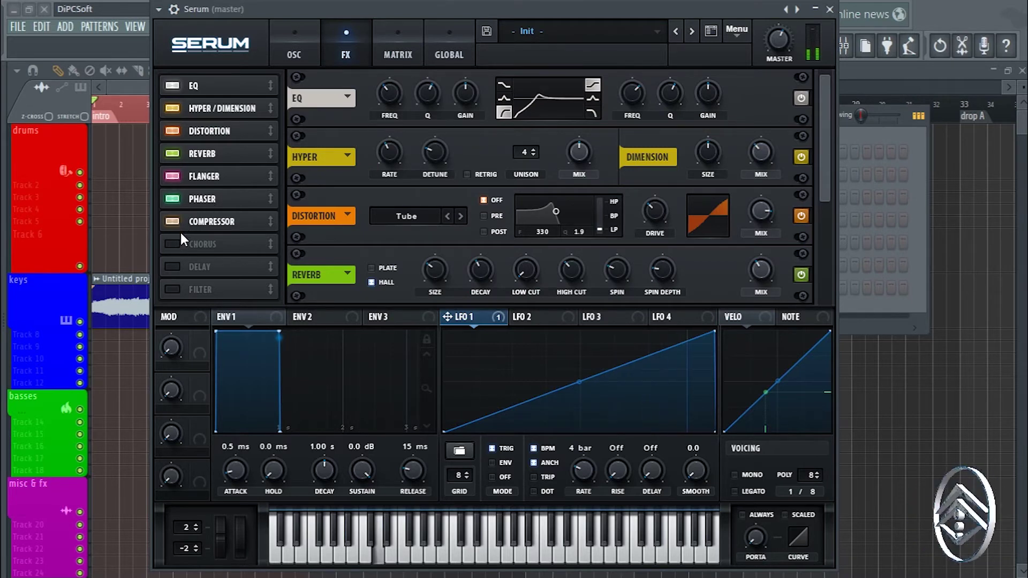
- Enable oscillator A with the Analog SawRounded wavetable shown in 2D view
left_click(307, 46)
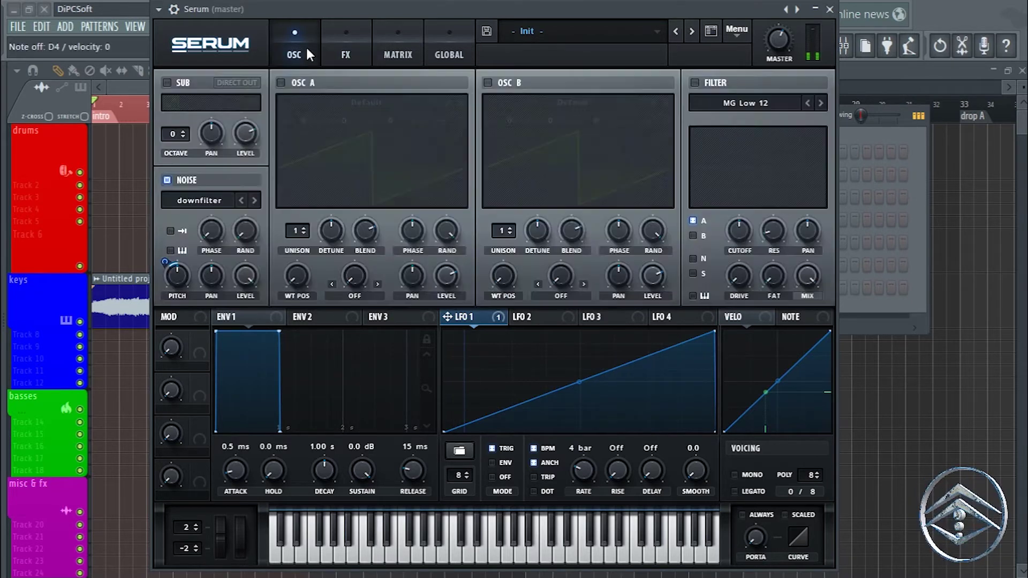
left_click(536, 317)
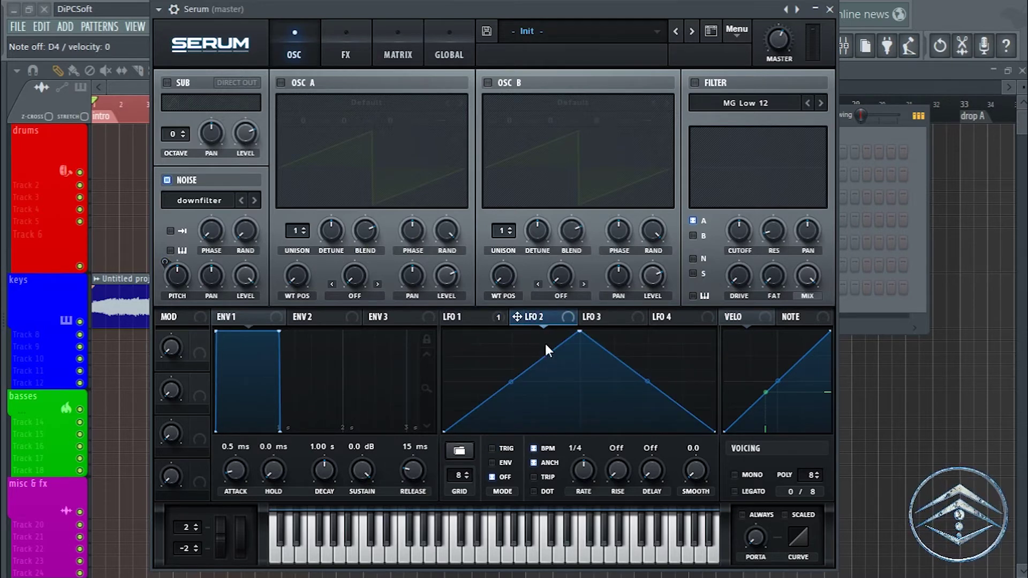
left_click(472, 318)
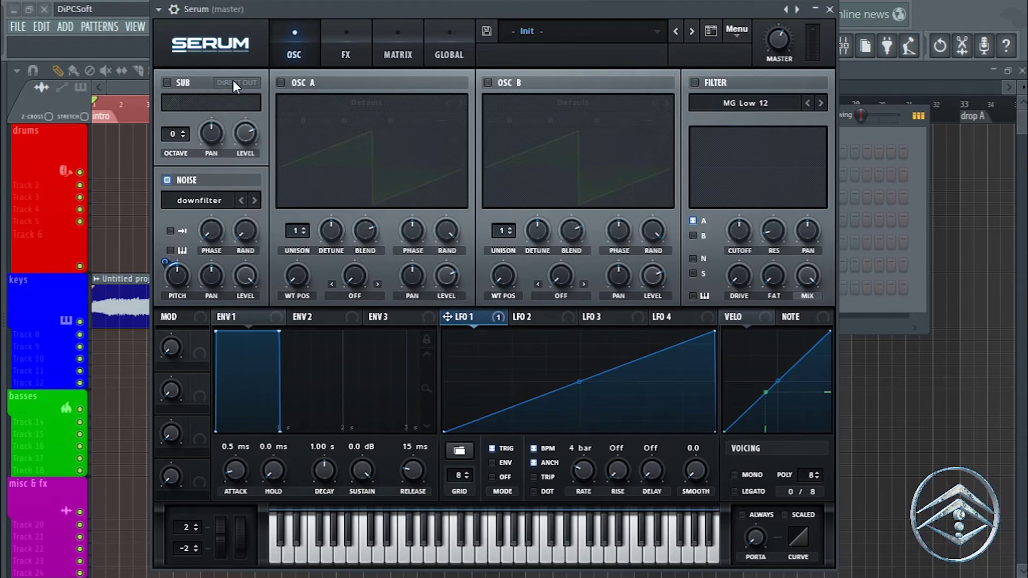
left_click(281, 83)
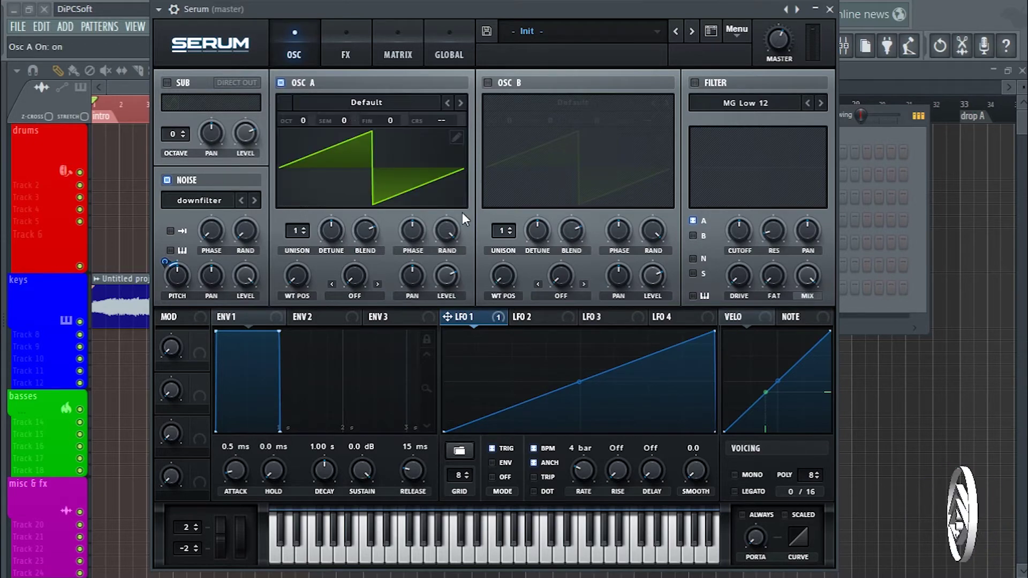
left_click(378, 104)
mouse_move(395, 121)
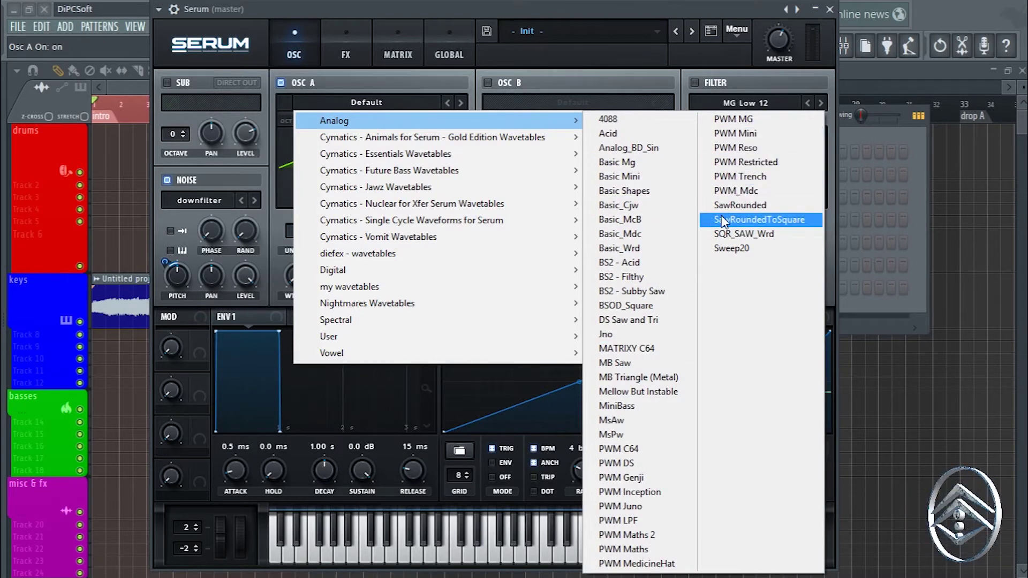
left_click(733, 206)
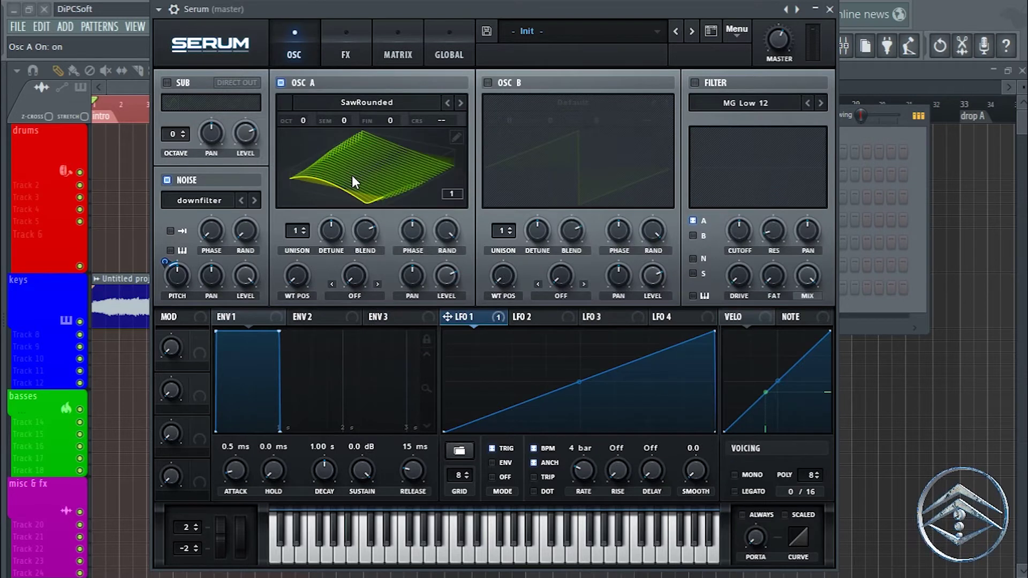
left_click(335, 159)
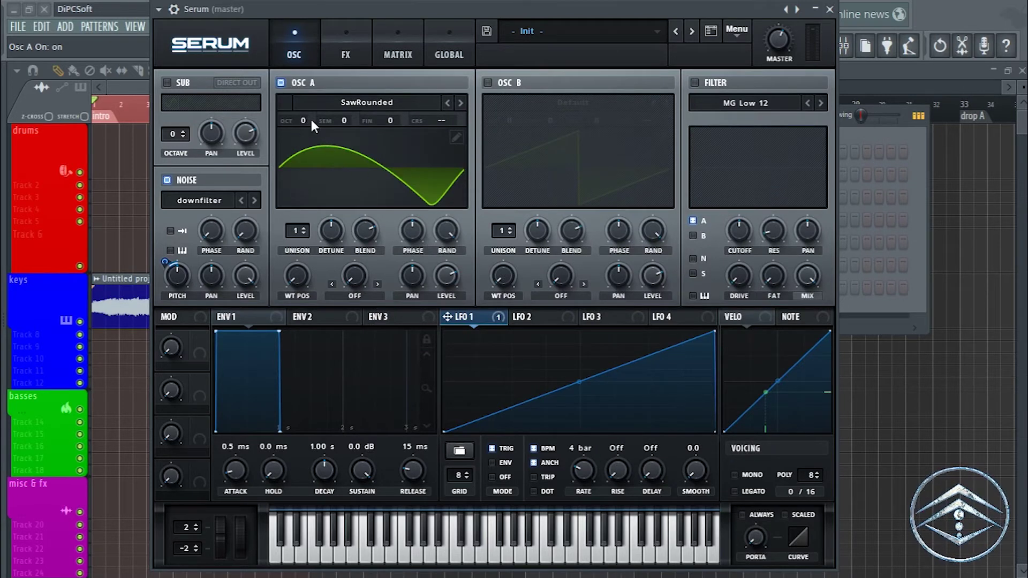
- Route LFO 1 to oscillator A's coarse pitch with an amount of -28
left_click(530, 319)
left_click(449, 318)
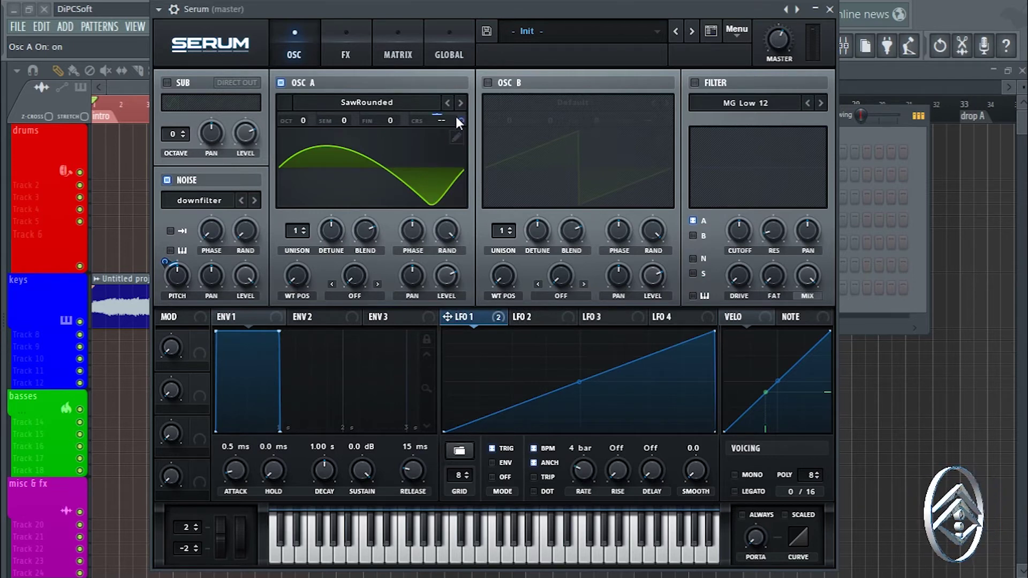
mouse_move(459, 117)
left_click_drag(459, 116, 459, 122)
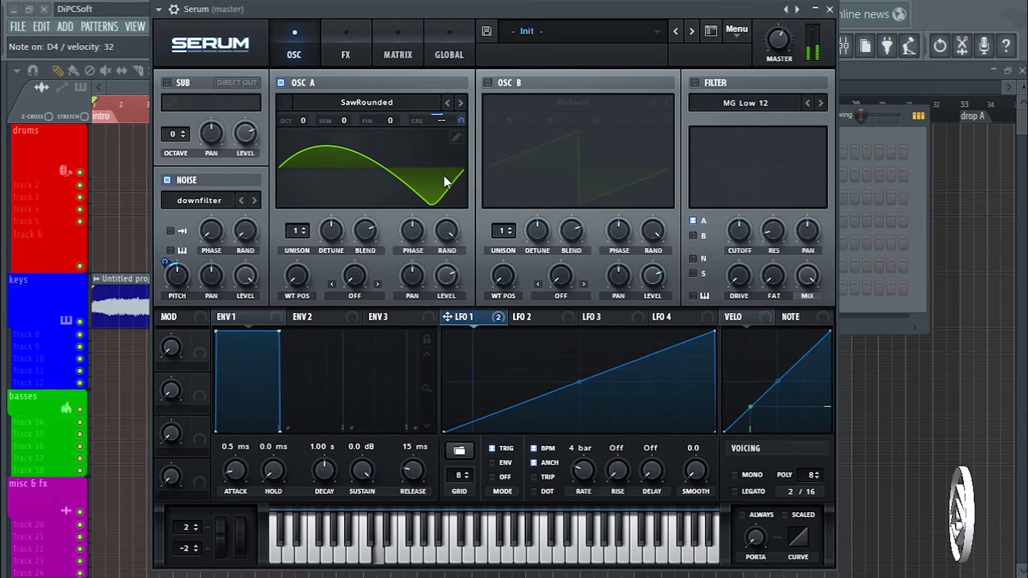
right_click(460, 120)
left_click(460, 137)
mouse_move(464, 115)
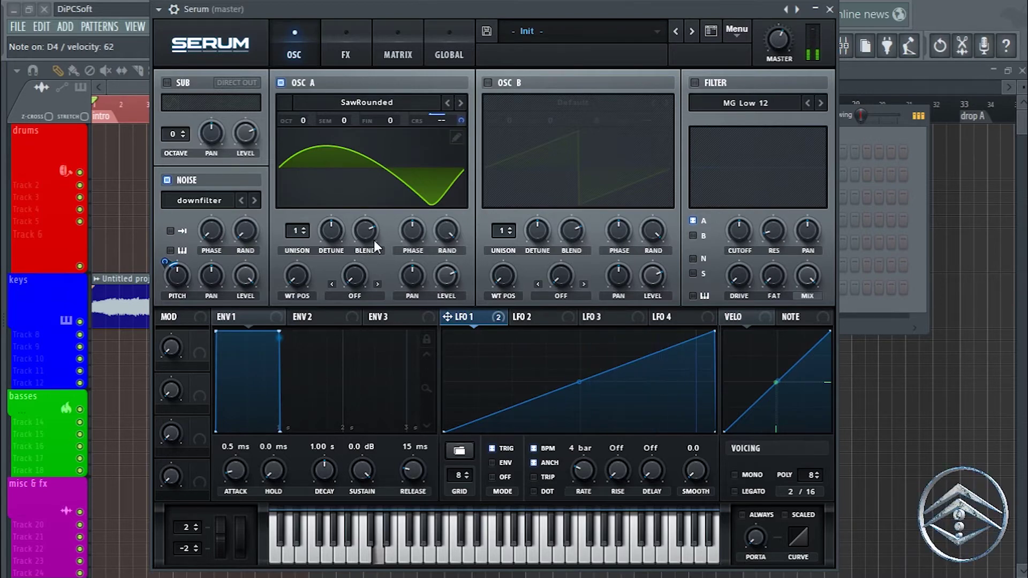
- Set oscillator A's warp mode to Remap 1 and start adding nodes to its remap curve
left_click(350, 295)
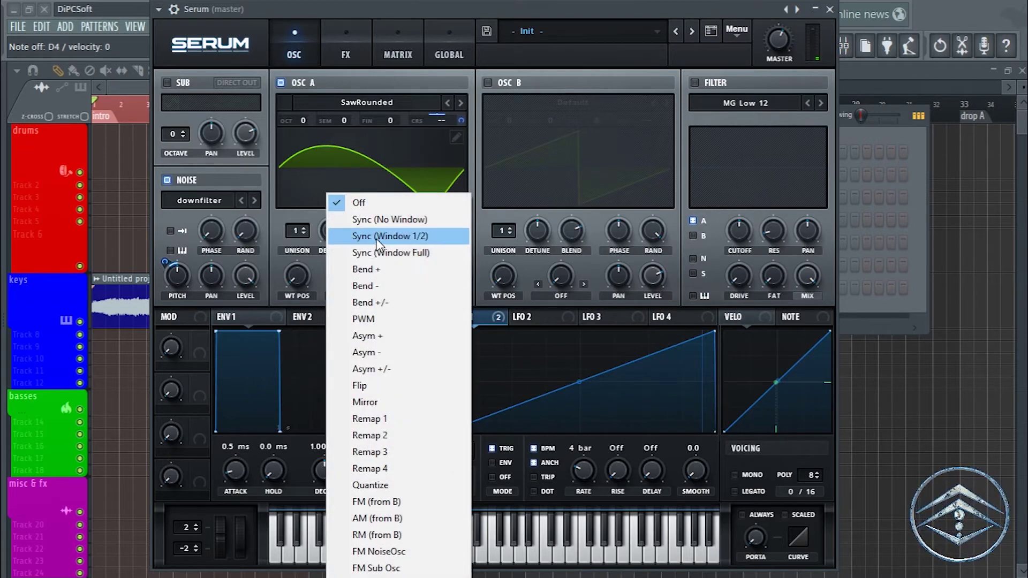
left_click(363, 425)
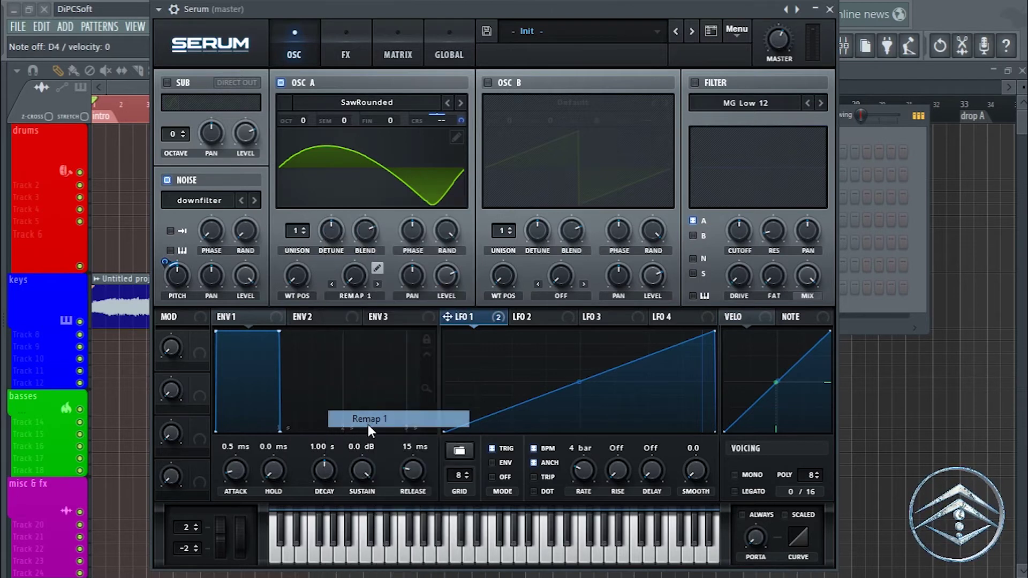
left_click(377, 268)
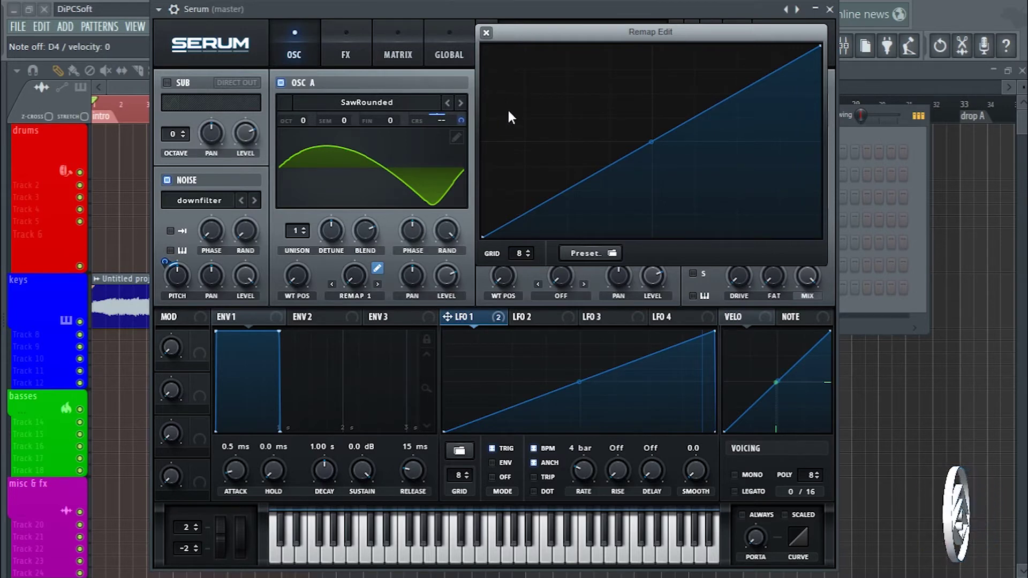
double_click(533, 87)
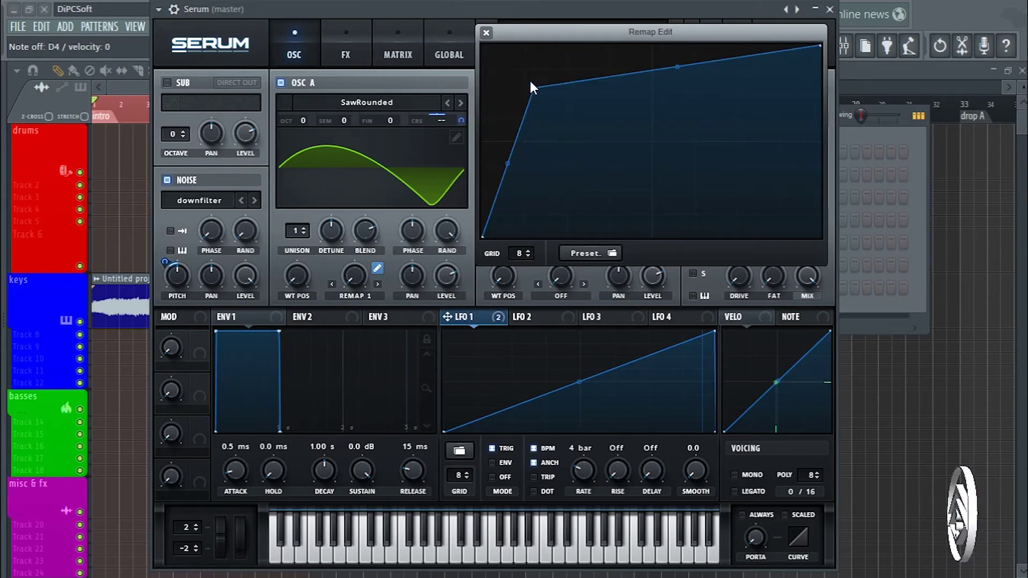
left_click_drag(535, 88, 506, 85)
double_click(535, 139)
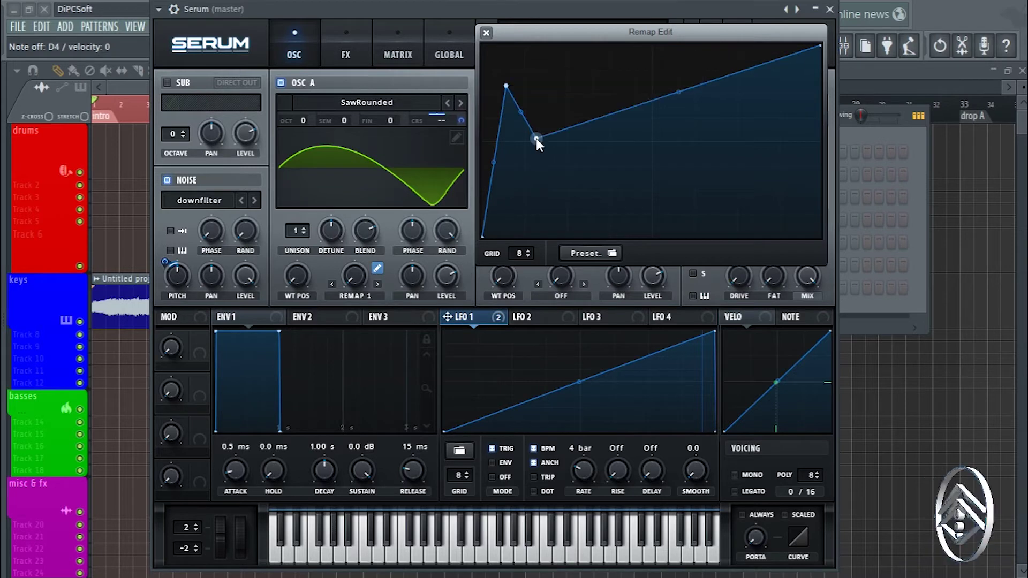
left_click_drag(536, 139, 536, 200)
- Draw a series of peaks and dips on the remap curve and pull its right end down
double_click(541, 127)
left_click_drag(541, 127, 608, 184)
double_click(586, 110)
double_click(622, 108)
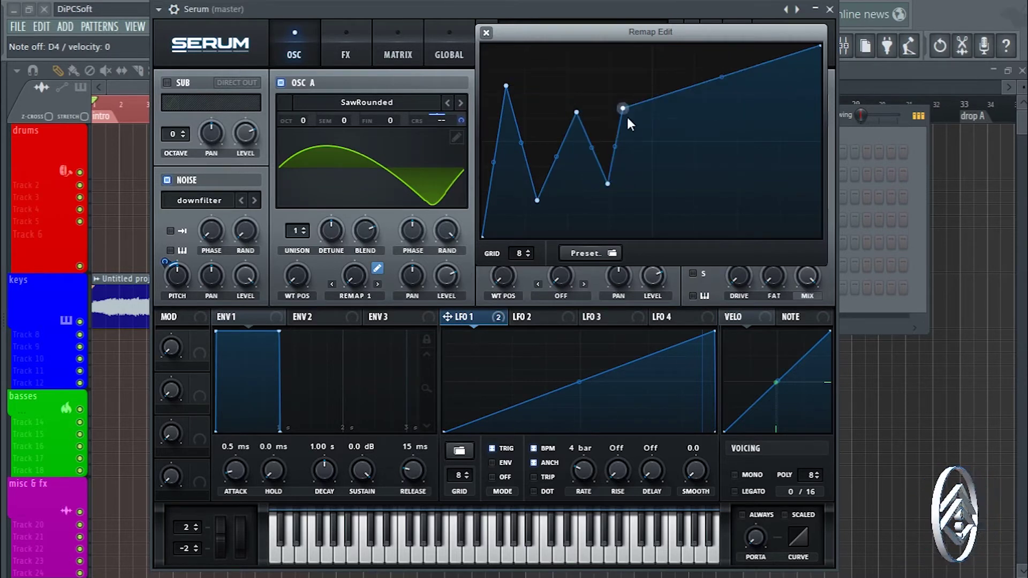
double_click(659, 168)
double_click(683, 107)
double_click(707, 189)
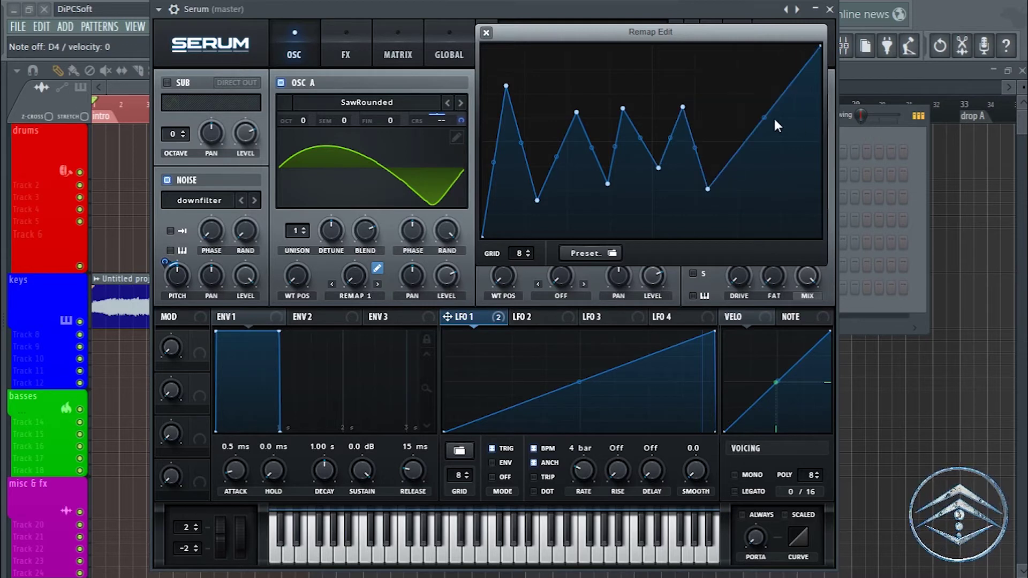
double_click(763, 119)
left_click_drag(763, 119, 783, 177)
left_click_drag(818, 55, 798, 154)
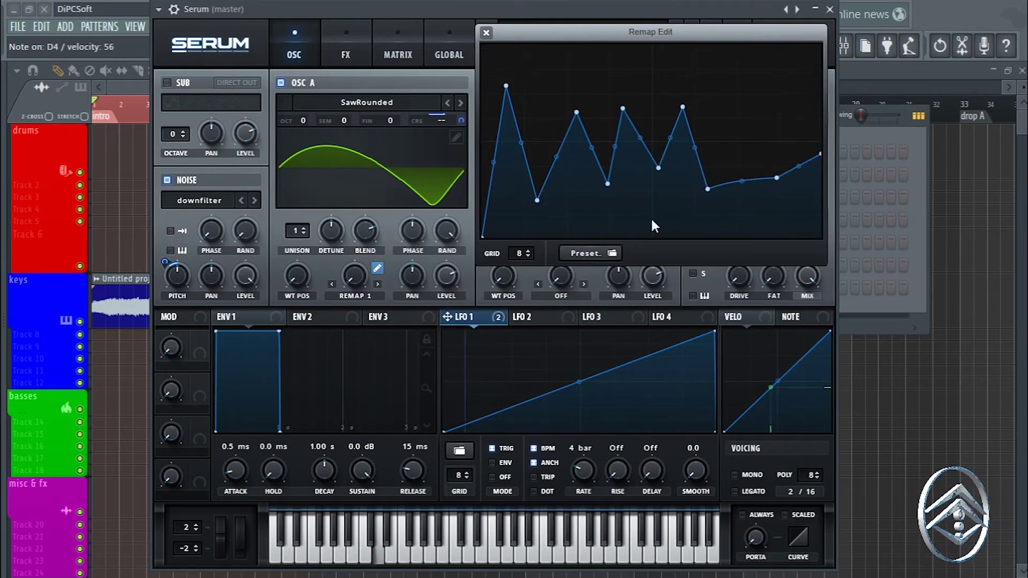
- Close the remap editor and sweep oscillator A's warp amount from 8% to 32%
left_click_drag(346, 278, 308, 236)
left_click(485, 33)
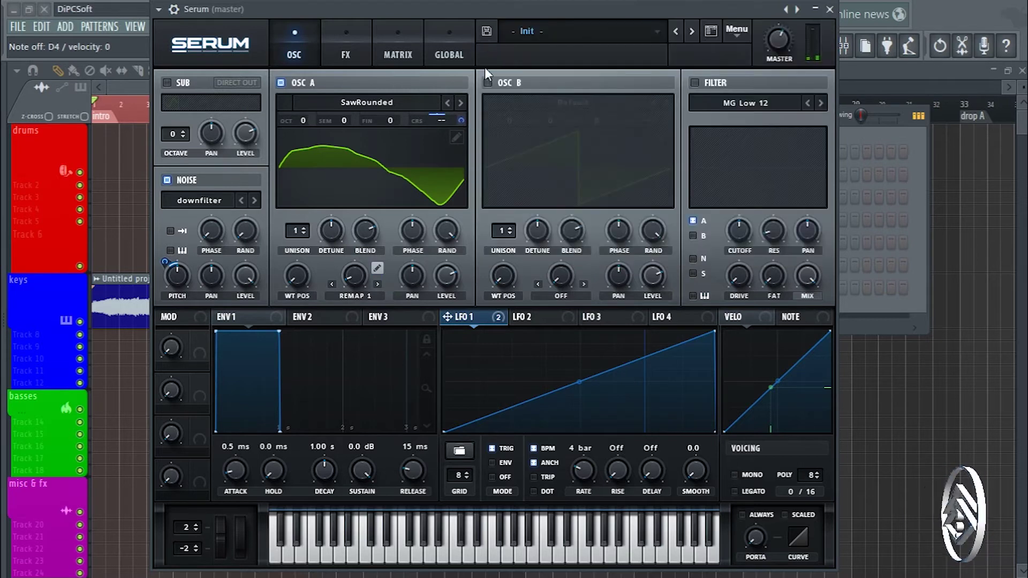
left_click(355, 185)
left_click(353, 181)
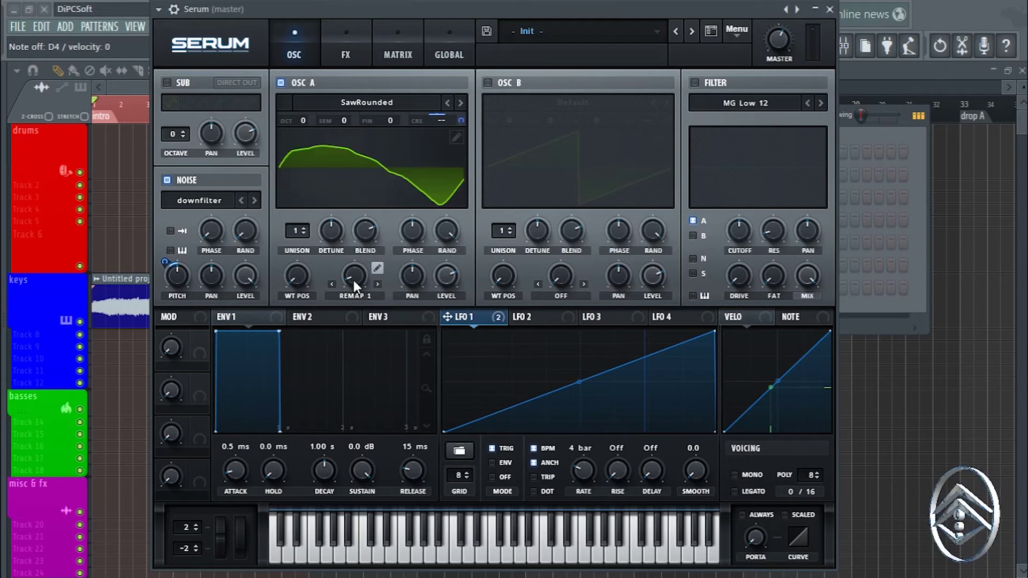
left_click_drag(353, 278, 339, 208)
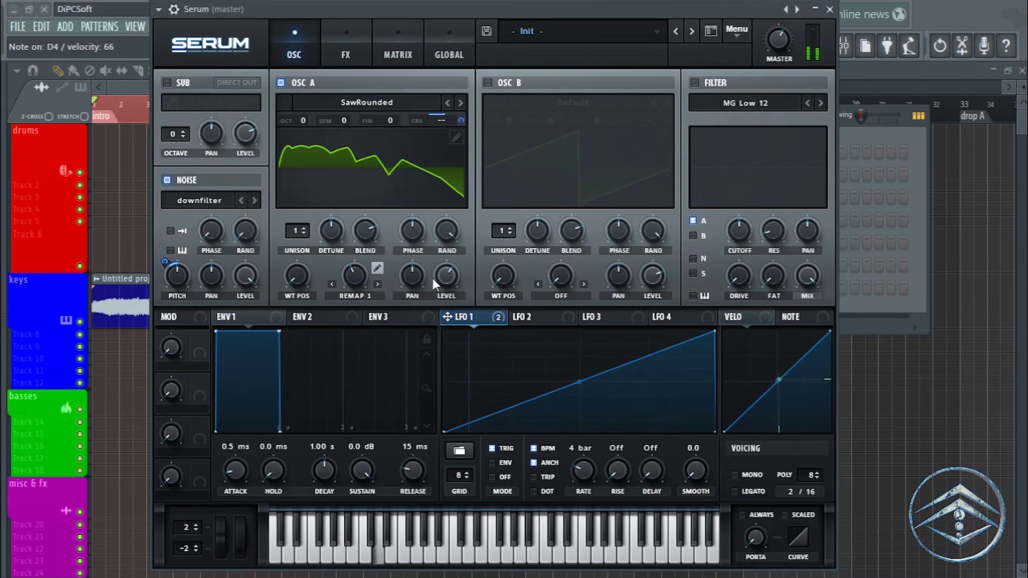
left_click_drag(363, 284, 349, 260)
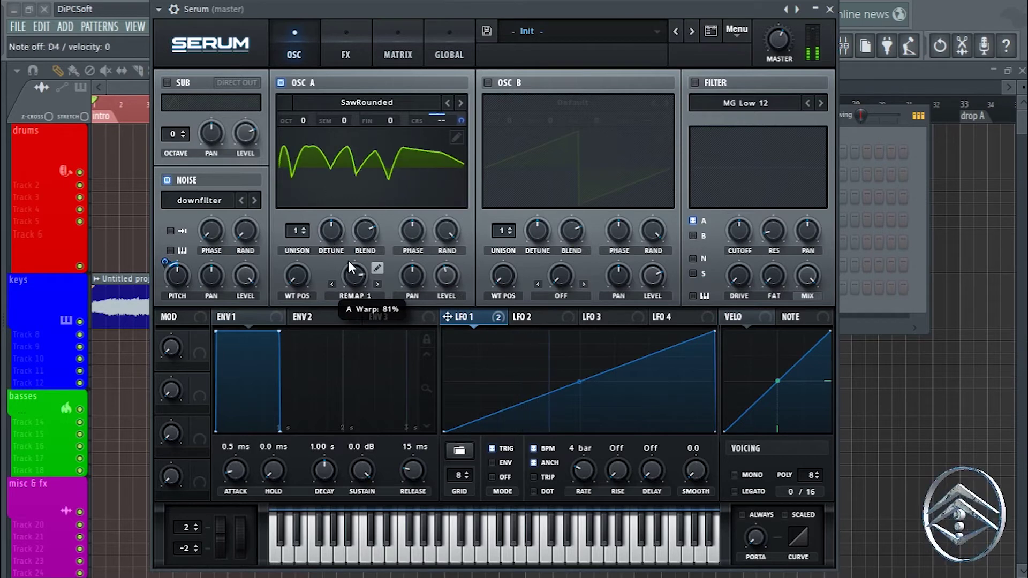
- Raise oscillator A's unison to 7 voices
left_click(300, 227)
left_click(303, 228)
left_click(303, 228)
left_click(303, 229)
left_click(303, 228)
left_click(303, 228)
left_click(303, 229)
- Lower oscillator A's detune, set 8 unison voices, and drag the warp amount toward 66%
left_click_drag(328, 236, 341, 285)
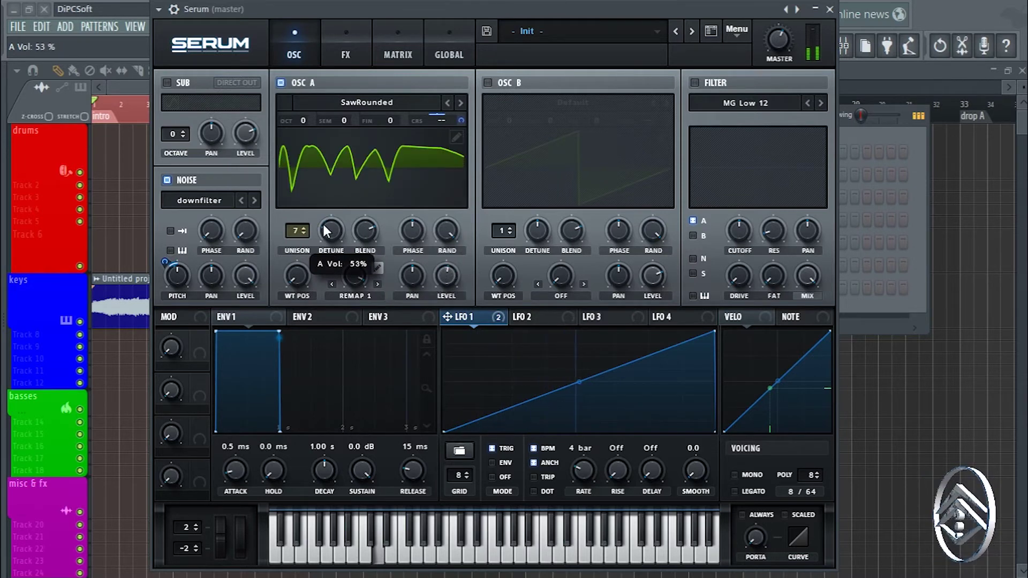
left_click(303, 228)
left_click_drag(330, 232, 329, 214)
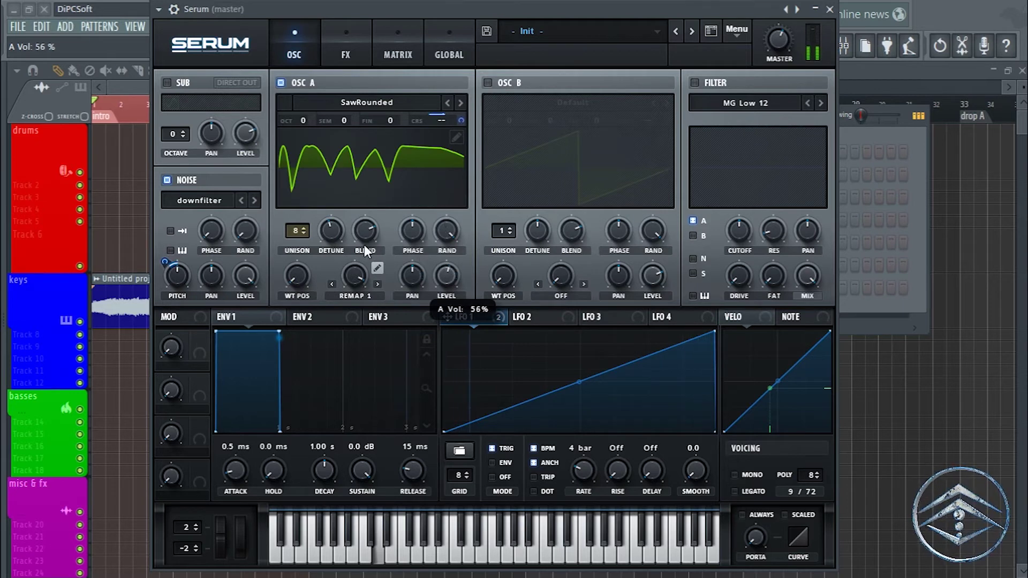
scroll(329, 237, "up", 3)
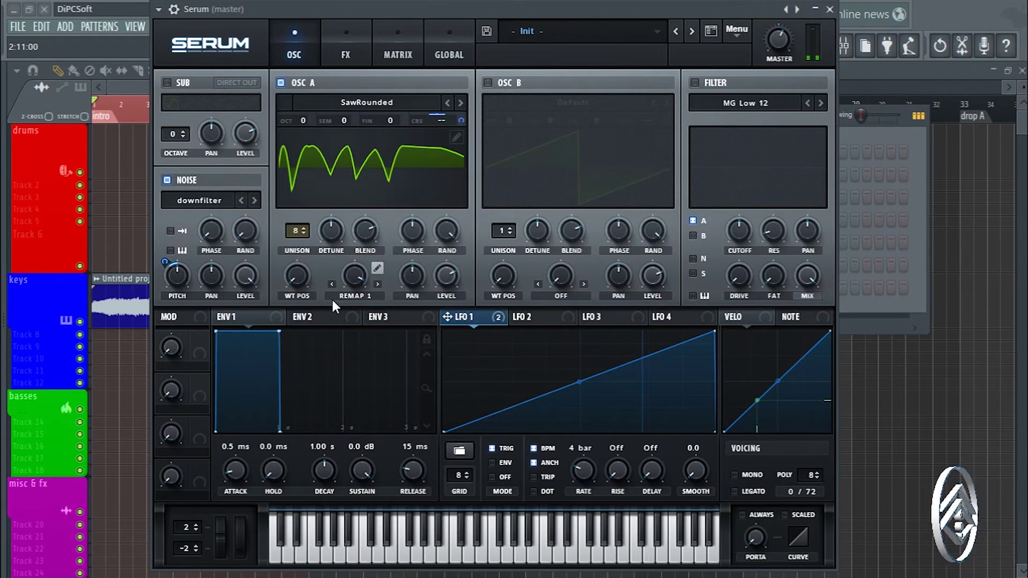
left_click_drag(354, 276, 555, 364)
- Route LFO 2 to oscillator A's warp at a 1/2 rate with modulation amount 61
left_click(527, 317)
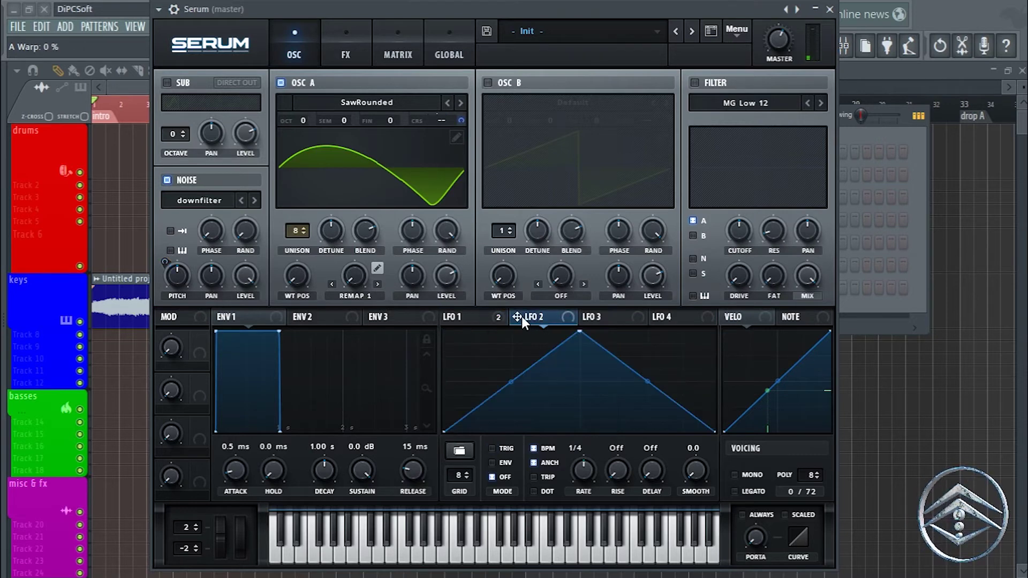
left_click_drag(361, 302, 348, 279)
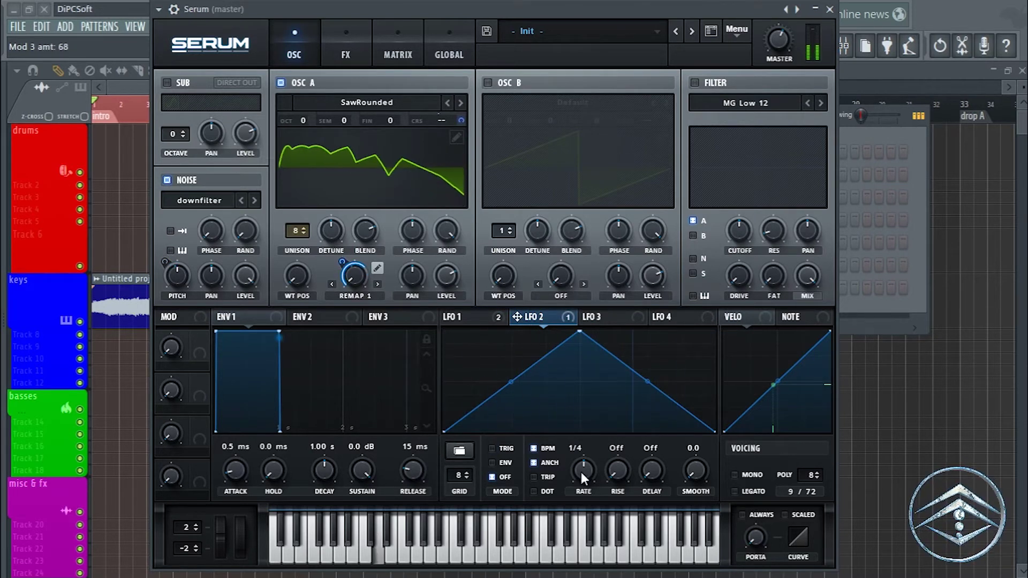
scroll(582, 482, "down", 1)
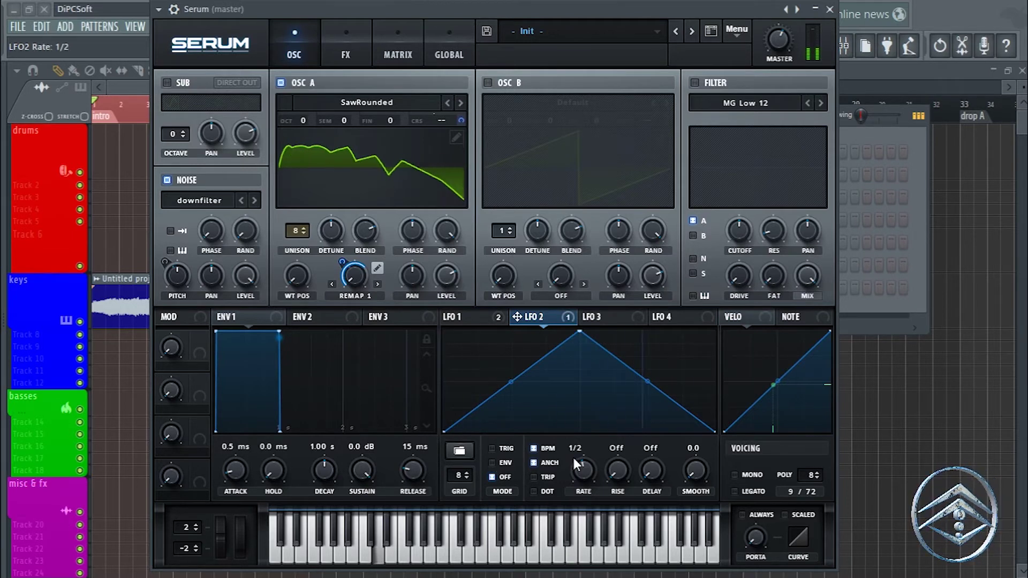
left_click_drag(353, 272, 354, 278)
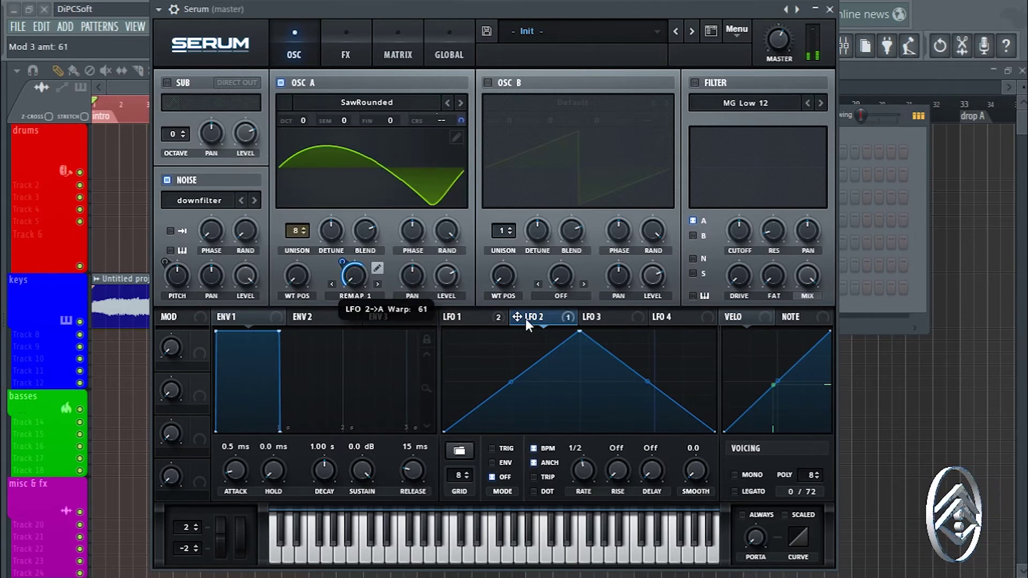
- Switch on the filter and choose the Flanges Flg - type
left_click(695, 82)
left_click(739, 104)
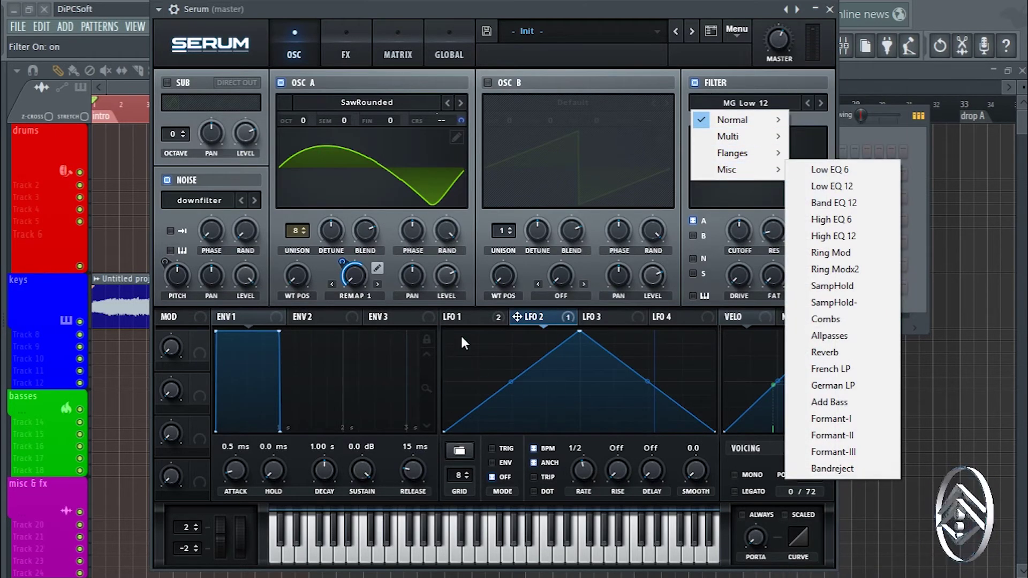
mouse_move(746, 153)
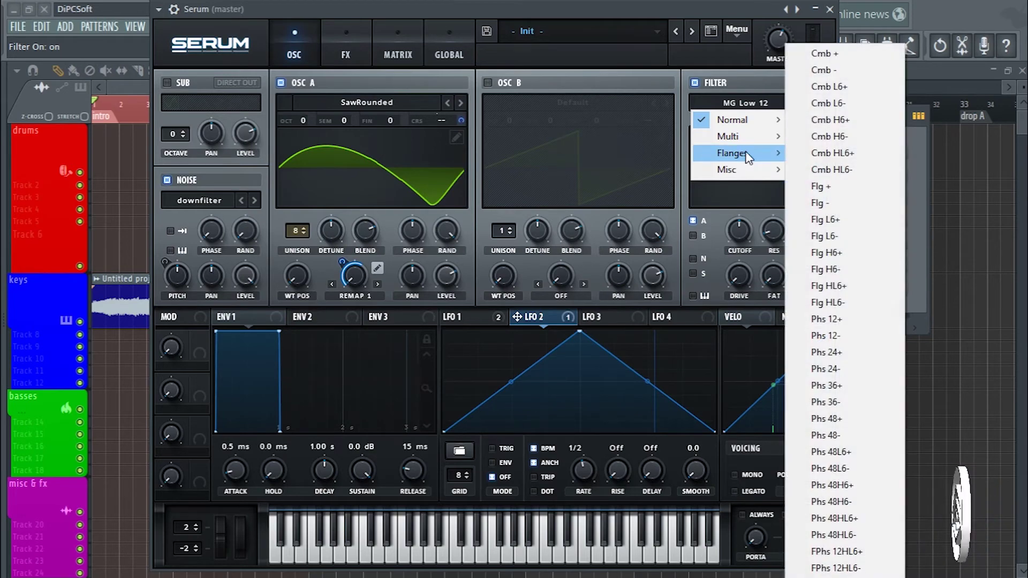
left_click(828, 203)
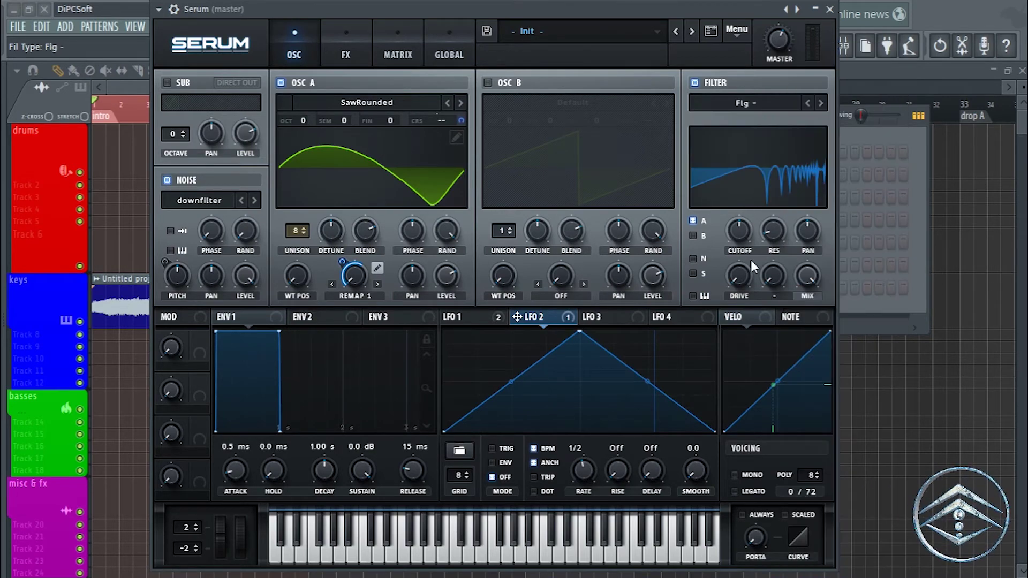
- Route LFO 1 to the filter cutoff with a negative amount of about -43 and raise cutoff to ~644 Hz
left_click(456, 317)
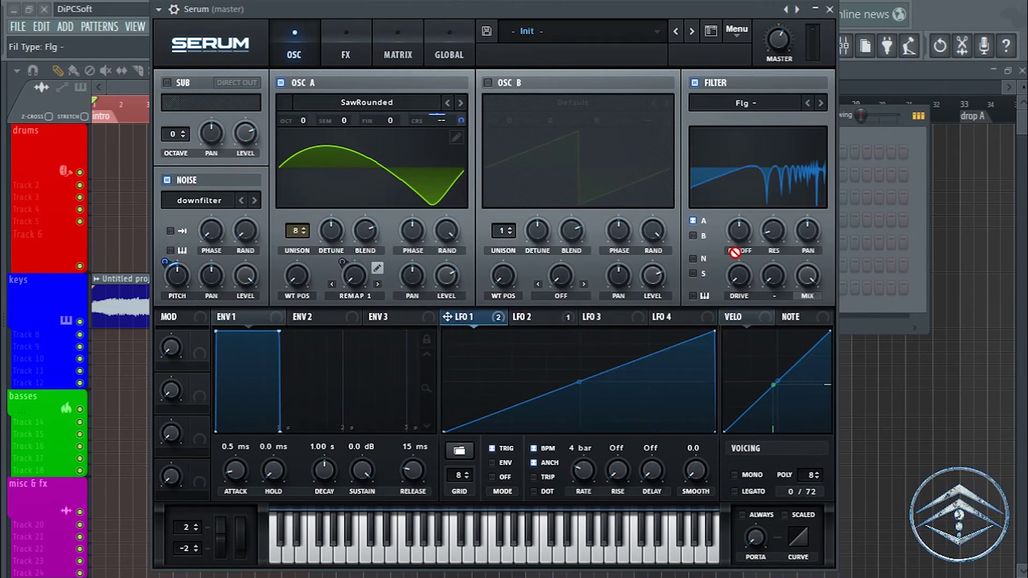
left_click_drag(739, 230, 739, 231)
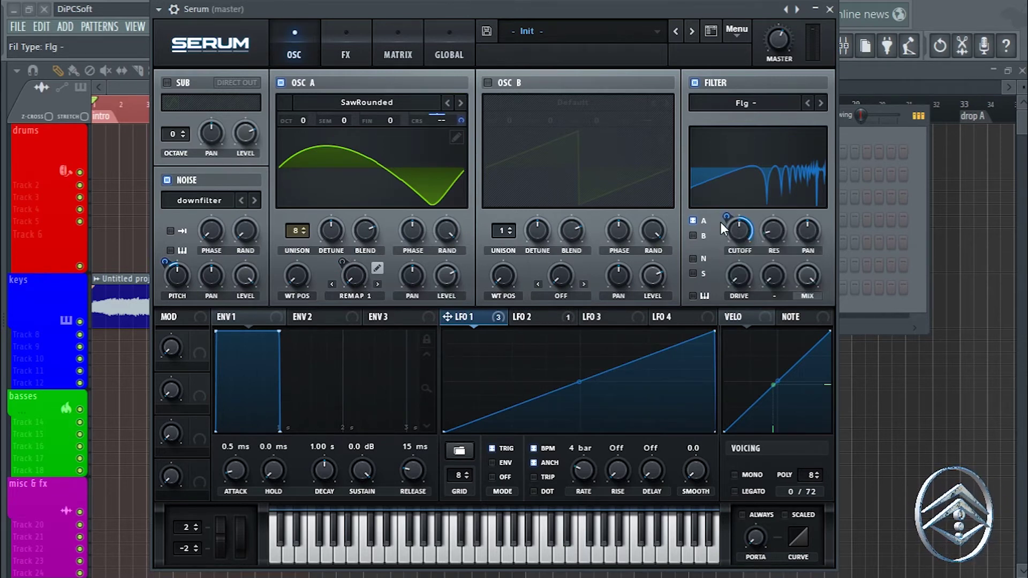
left_click_drag(721, 222, 718, 236)
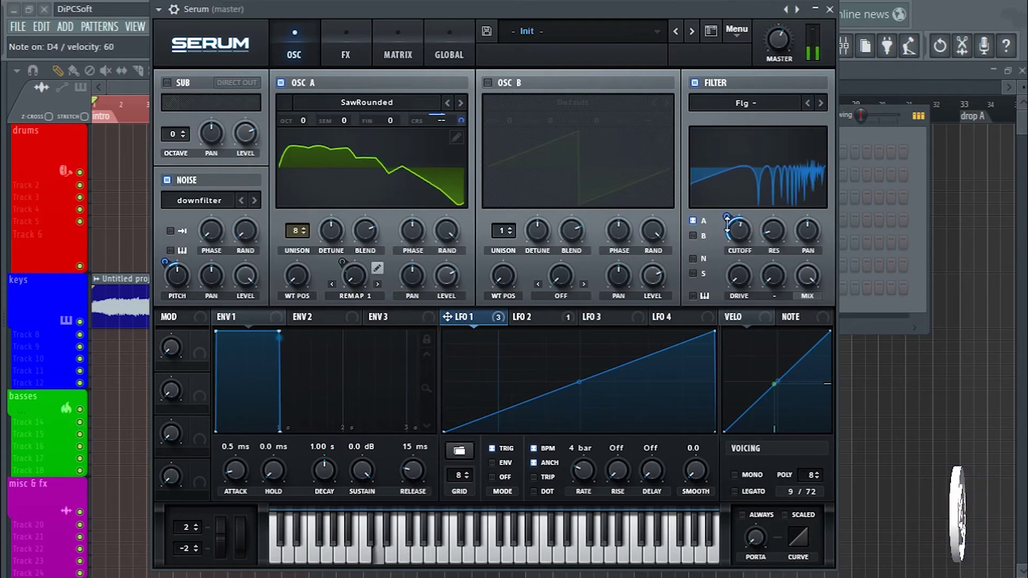
left_click_drag(735, 234, 729, 221)
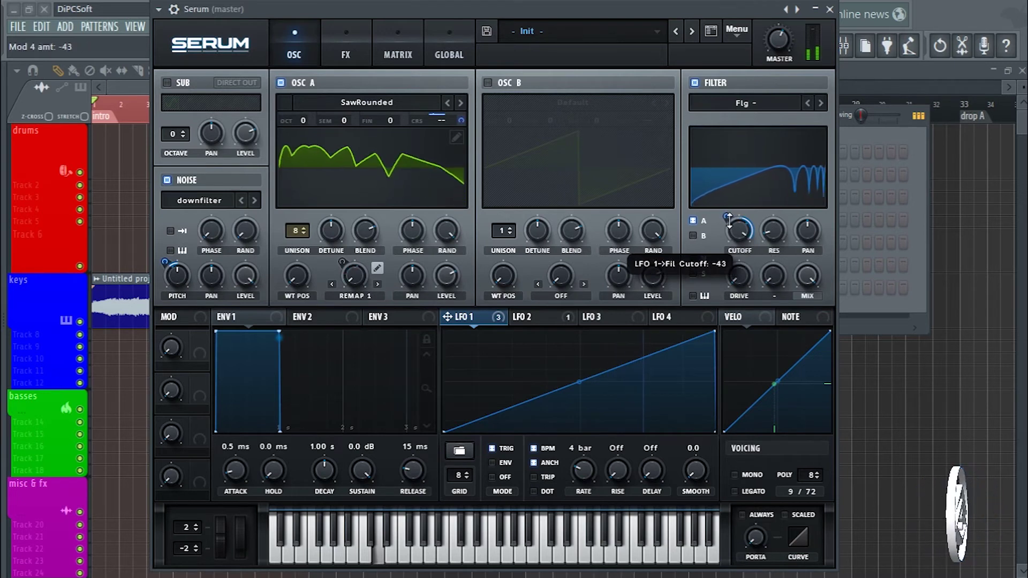
- Add about 23% filter drive, try the Flg L6+ and H6+ types, and drop cutoff to 106 Hz
right_click(747, 245)
left_click(531, 339)
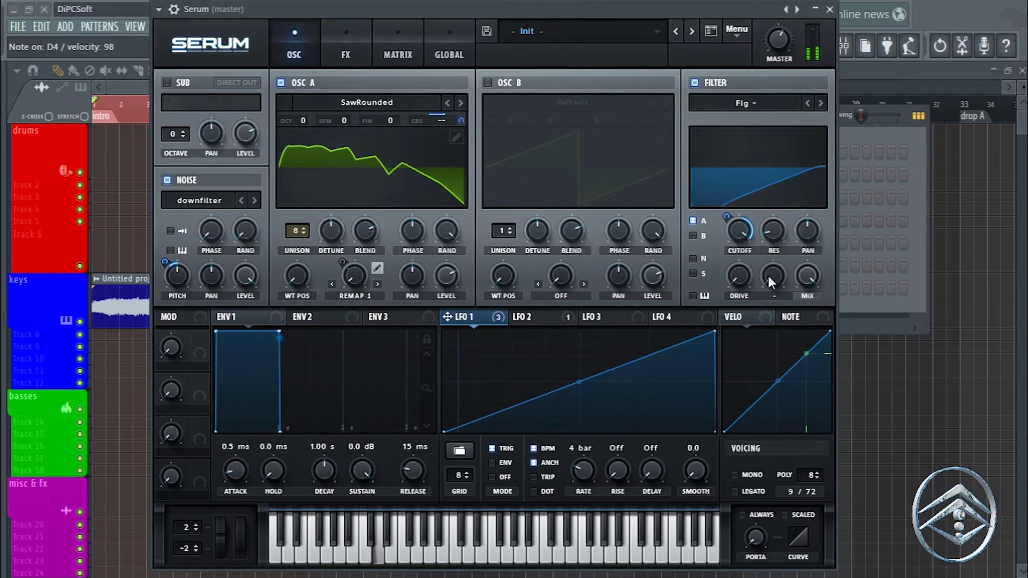
left_click_drag(738, 276, 747, 233)
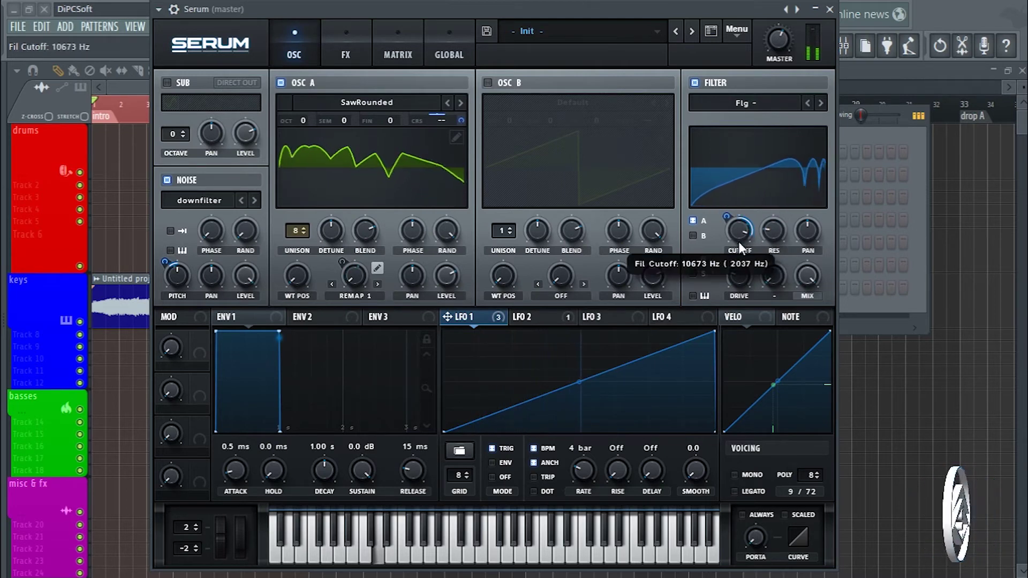
left_click(819, 103)
left_click(819, 102)
left_click(819, 103)
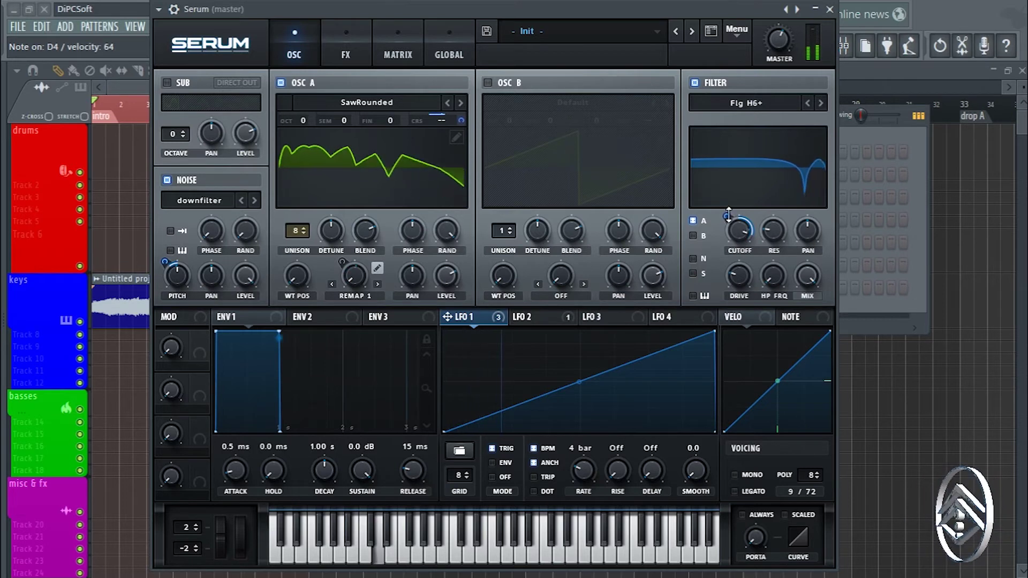
mouse_move(741, 231)
left_mouse_down()
mouse_move(740, 242)
mouse_move(738, 230)
mouse_move(728, 236)
left_mouse_up()
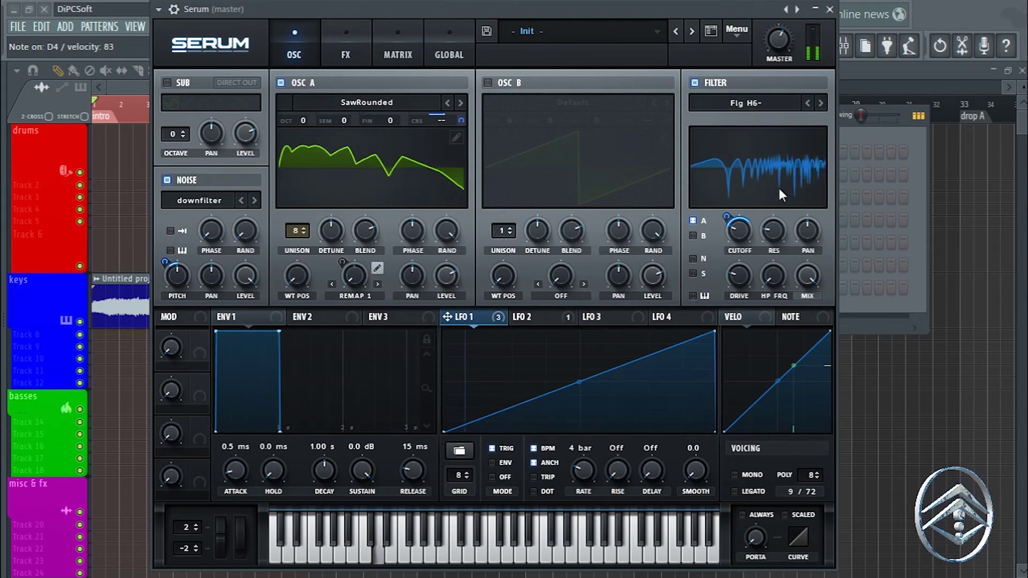
- Move through the phaser types to Phs 48+, with resonance at 27% and cutoff about 1430 Hz
left_click(820, 103)
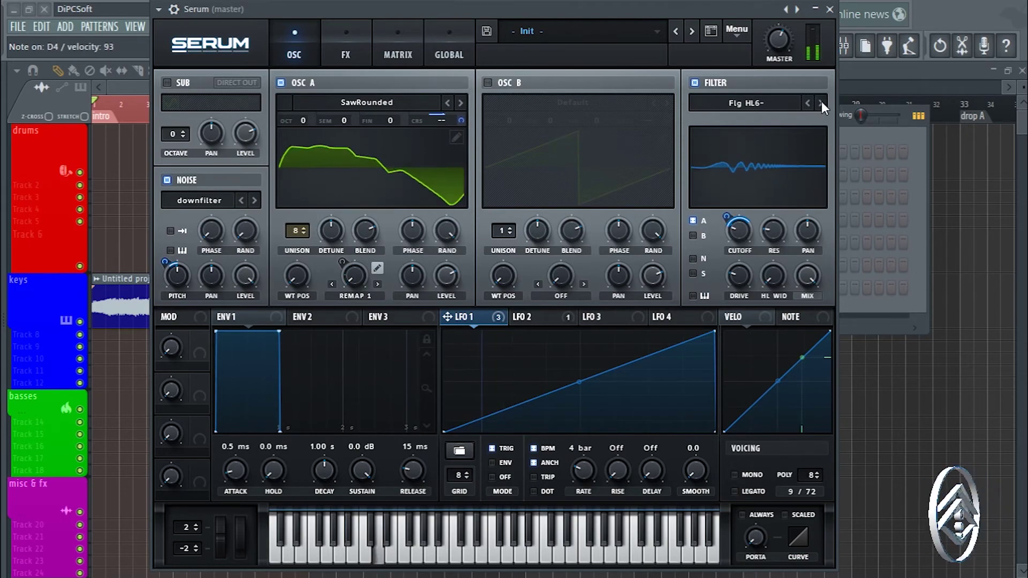
left_click(821, 102)
left_click(821, 102)
left_click(757, 103)
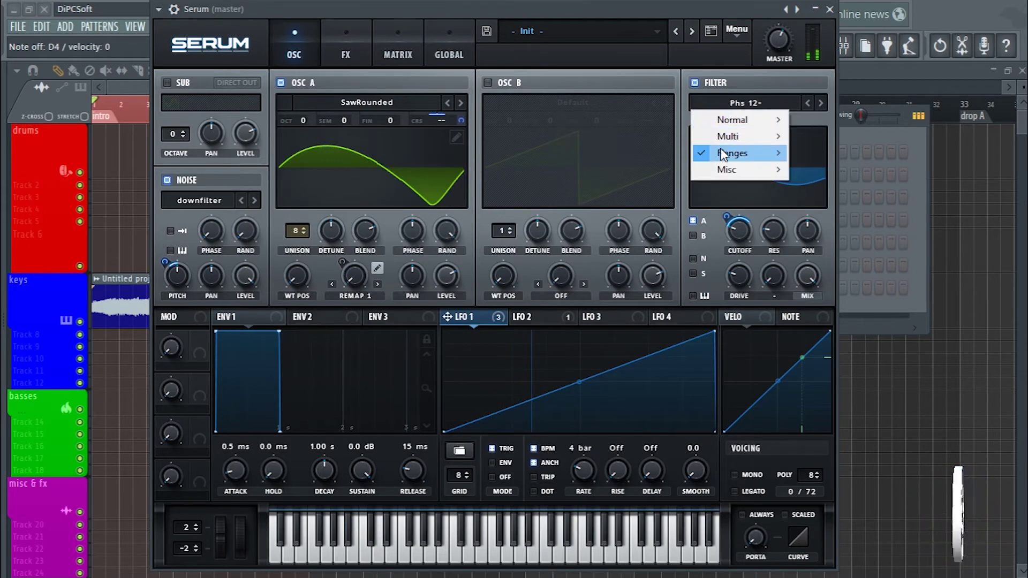
mouse_move(723, 152)
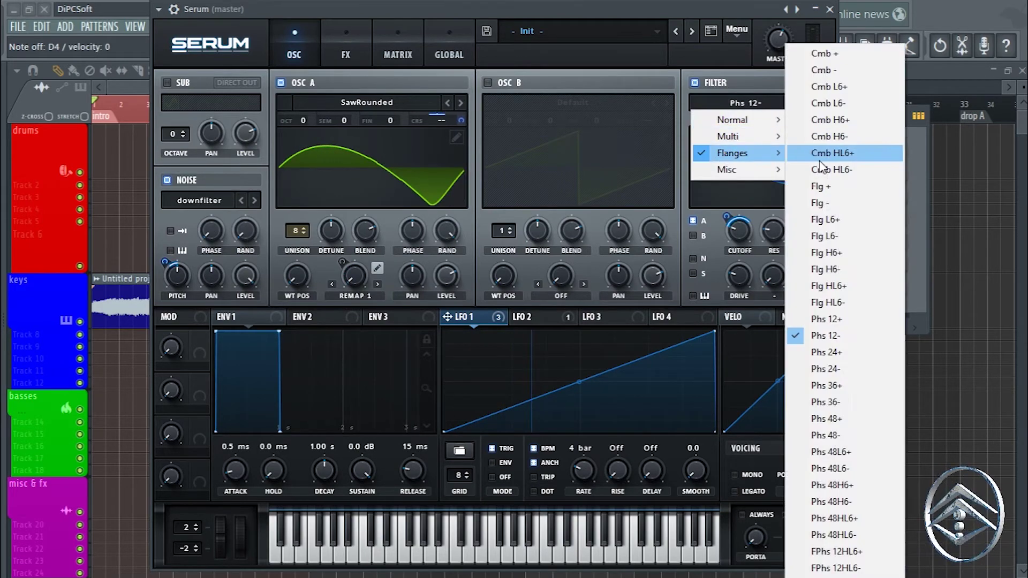
left_click(828, 398)
left_click_drag(773, 230, 728, 225)
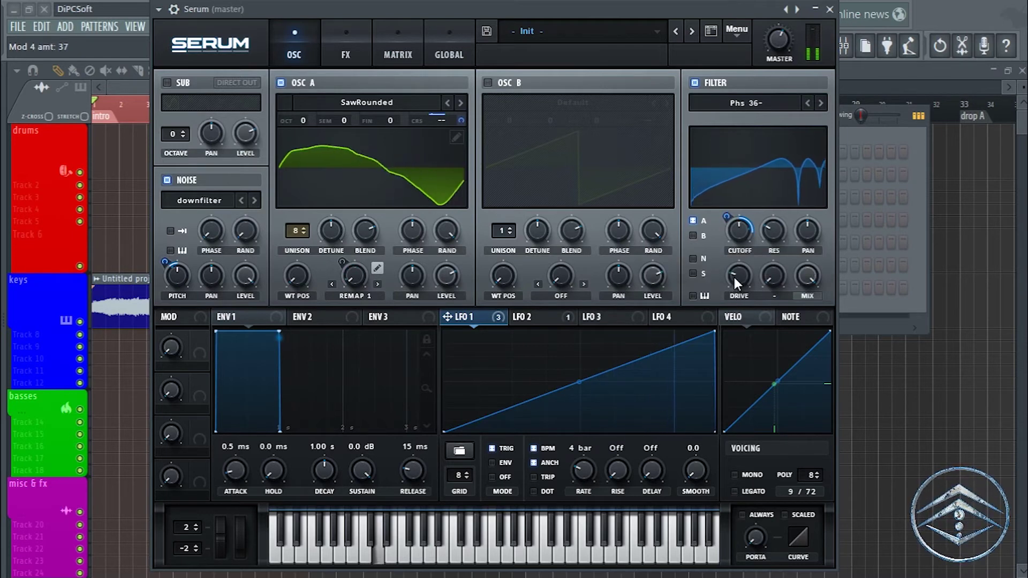
left_click(820, 103)
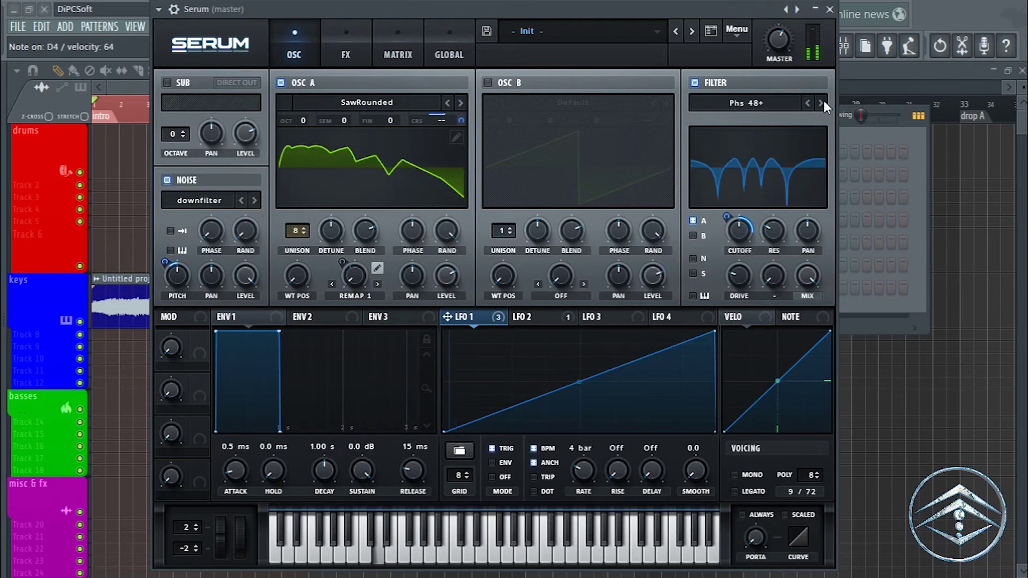
mouse_move(733, 234)
left_mouse_down()
mouse_move(737, 206)
mouse_move(727, 242)
left_mouse_up()
- Route LFO 2 to the phaser filter cutoff with a slightly negative amount, then lower the cutoff
left_click(529, 319)
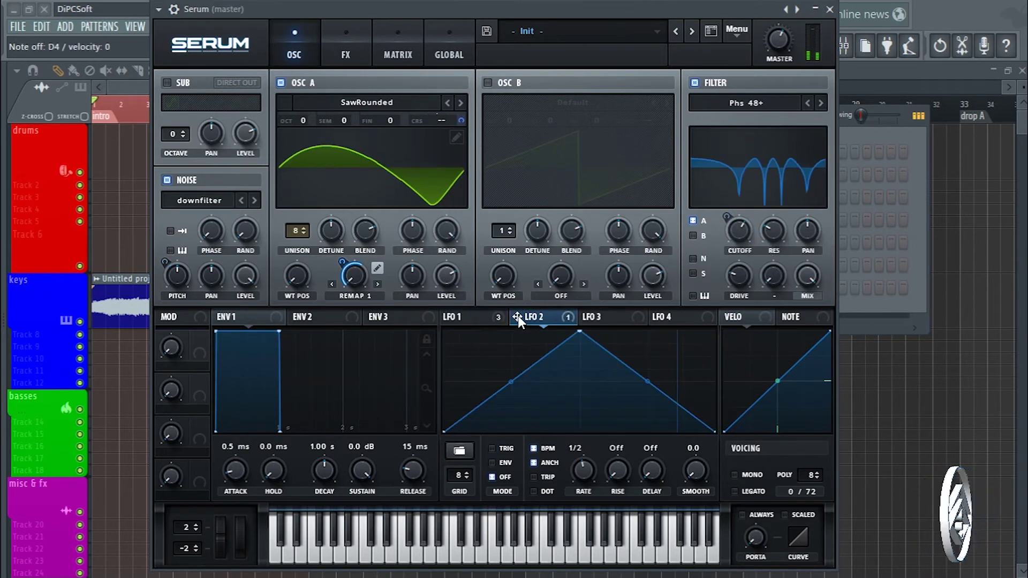
left_click_drag(515, 316, 723, 217)
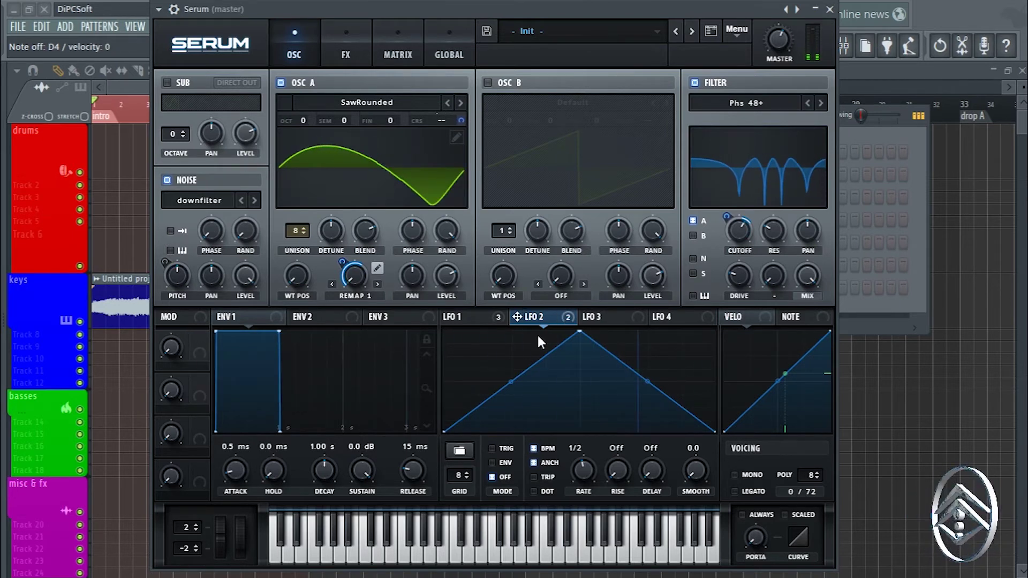
left_click(467, 317)
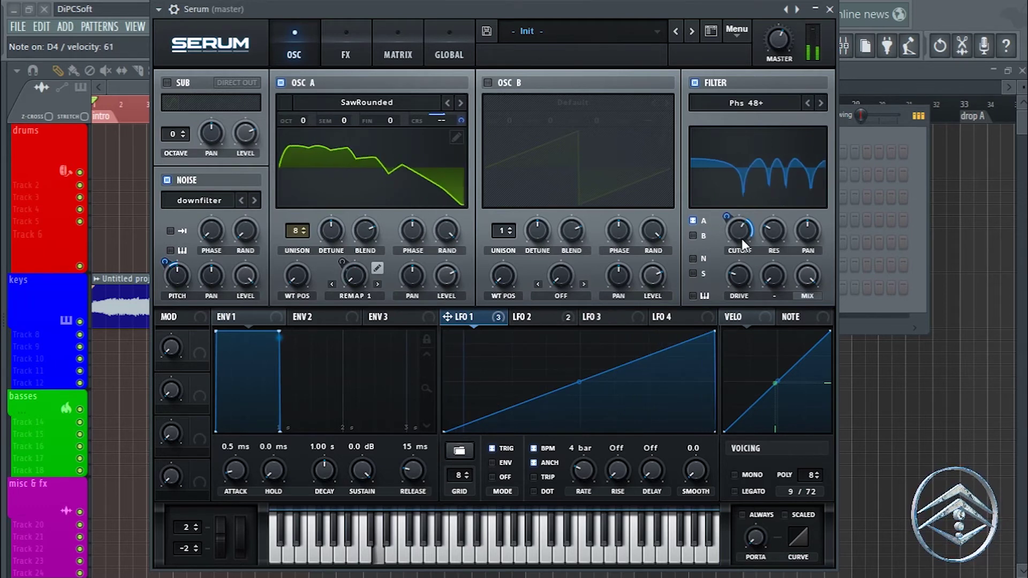
left_click_drag(741, 237, 713, 216)
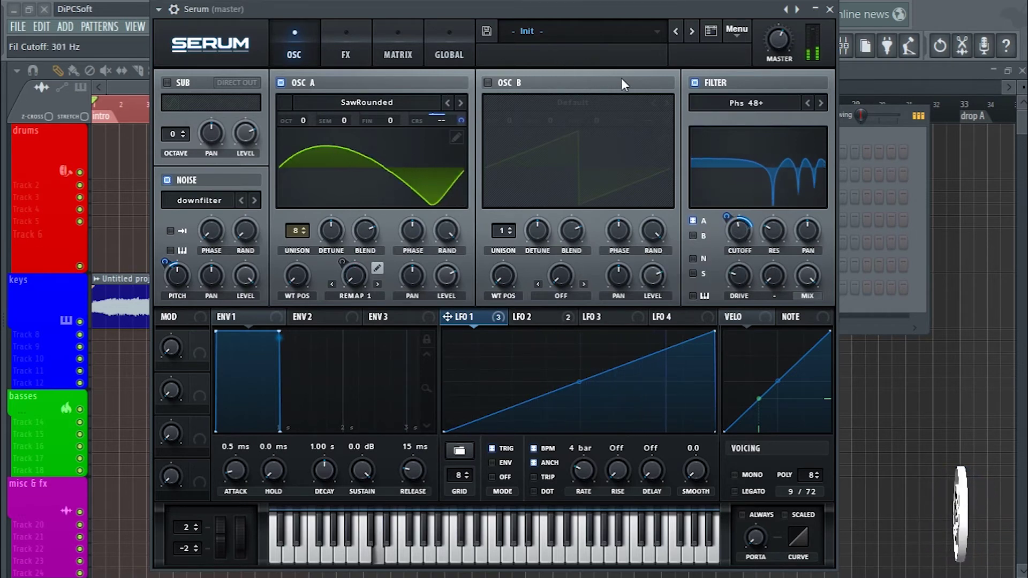
right_click(729, 225)
left_click(729, 224)
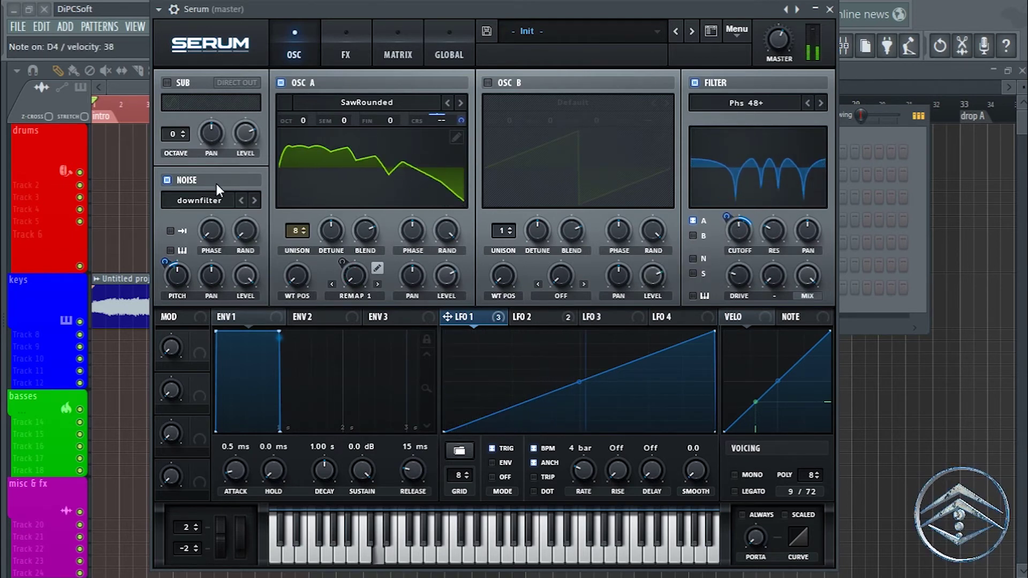
- Set LFO 2's rate to 1/4
left_click(528, 317)
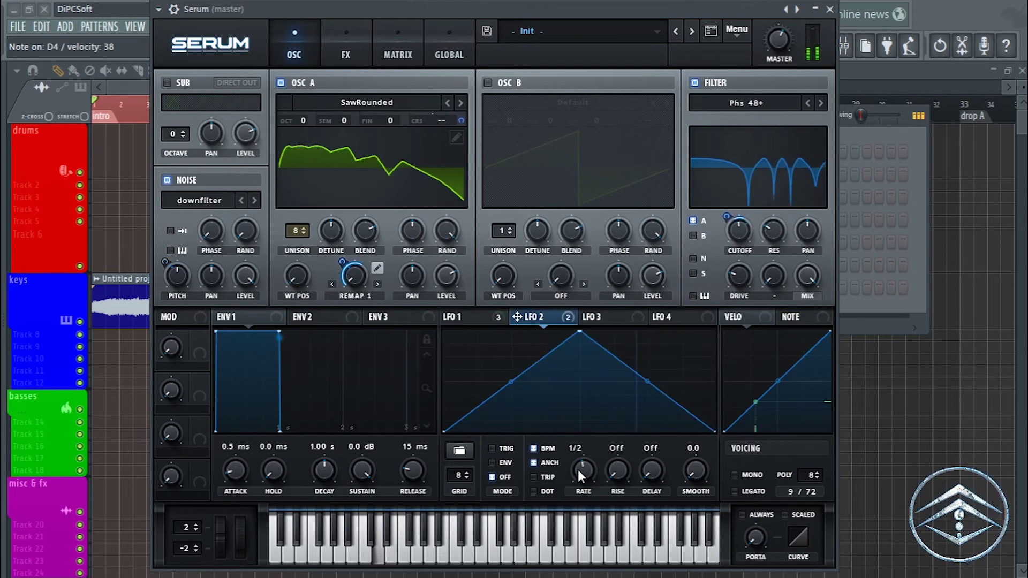
mouse_move(577, 470)
left_mouse_down()
mouse_move(580, 441)
mouse_move(577, 499)
mouse_move(585, 451)
mouse_move(580, 483)
mouse_move(583, 466)
left_mouse_up()
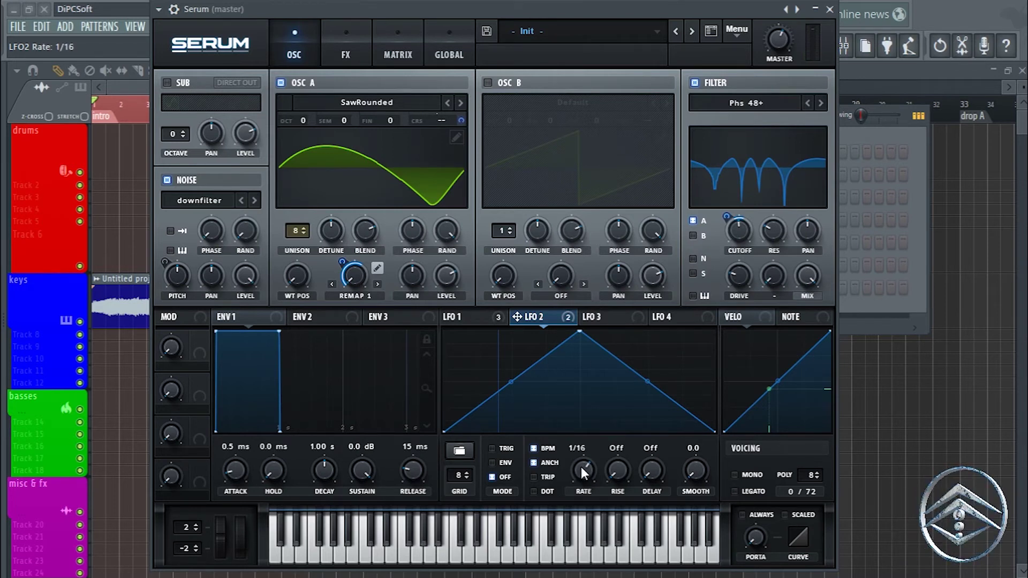
mouse_move(580, 467)
left_mouse_down()
mouse_move(576, 513)
mouse_move(580, 475)
left_mouse_up()
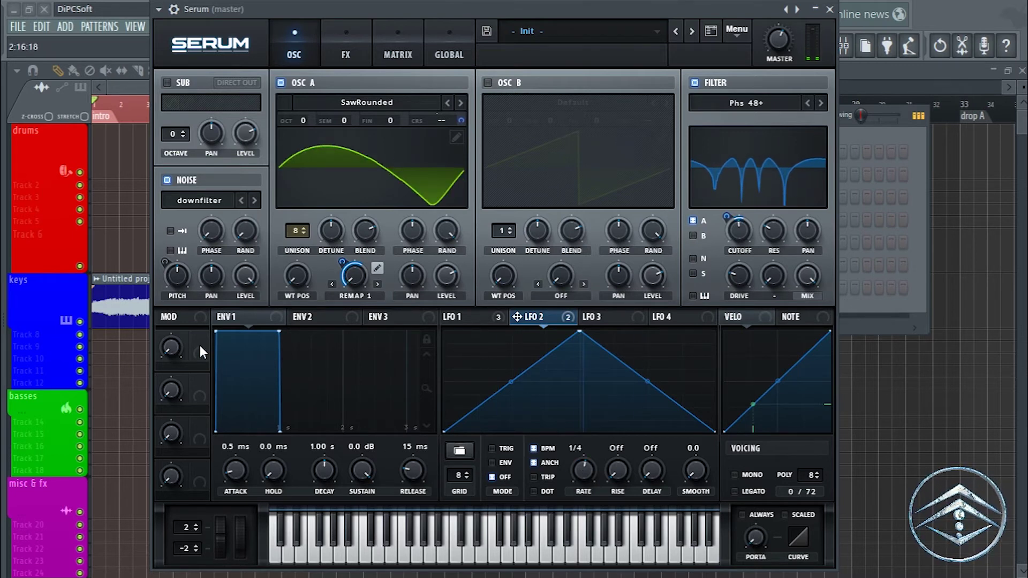
- In the matrix's third row, route LFO 1 to LFO2 Rate with an amount of 44
left_click(391, 46)
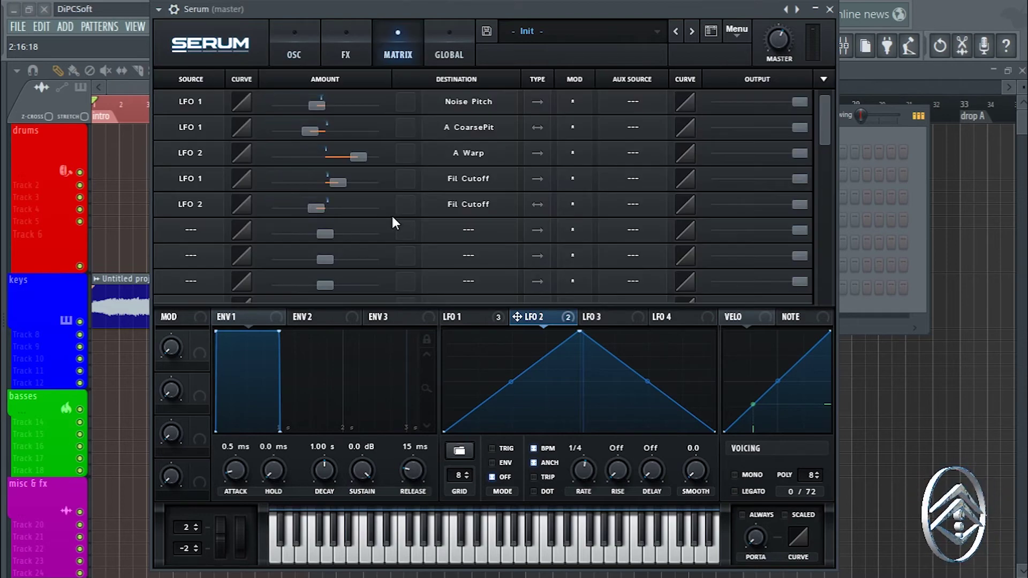
scroll(393, 222, "down", 1)
scroll(393, 222, "down", 3)
left_click(191, 147)
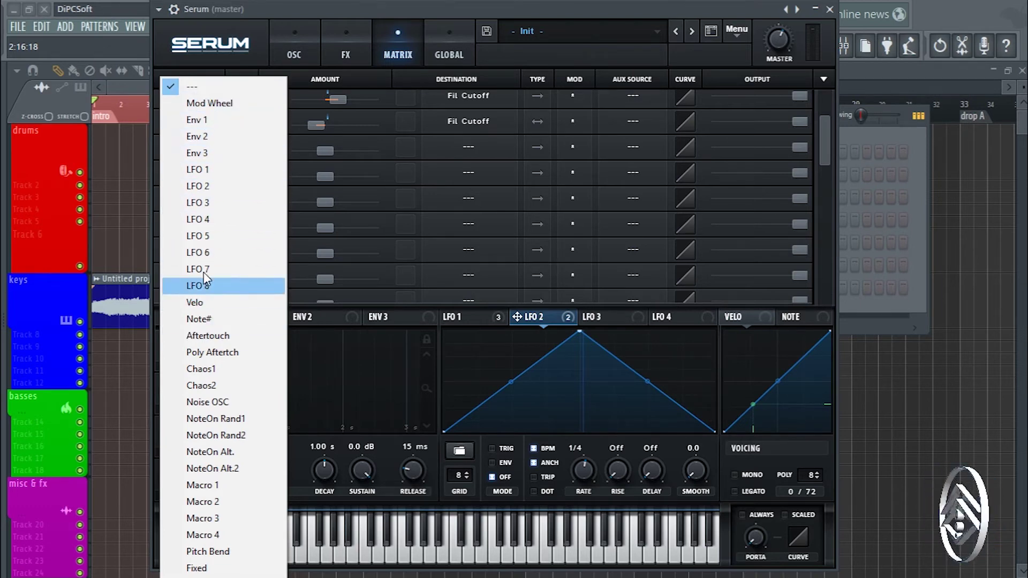
left_click(199, 169)
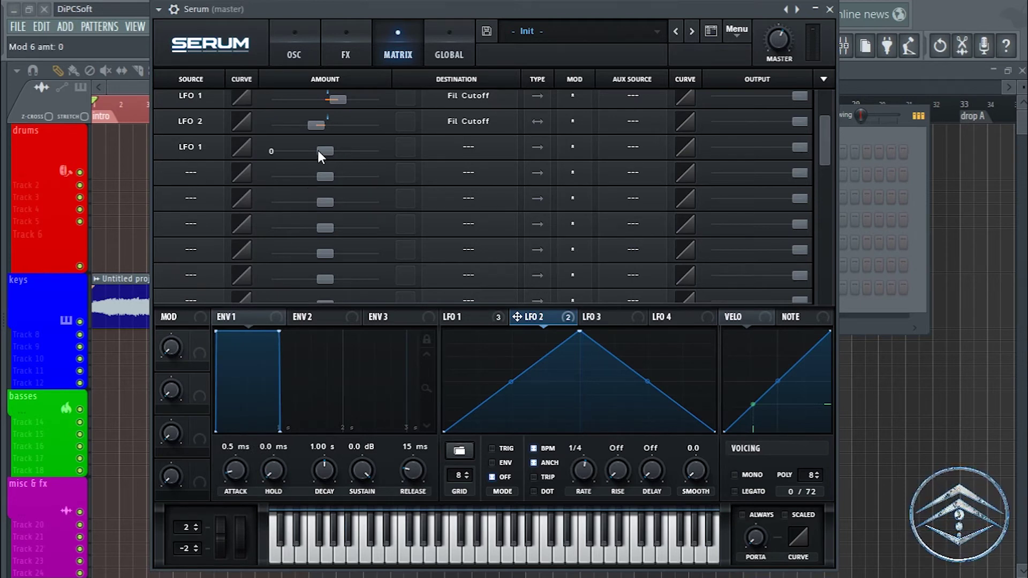
left_click(464, 149)
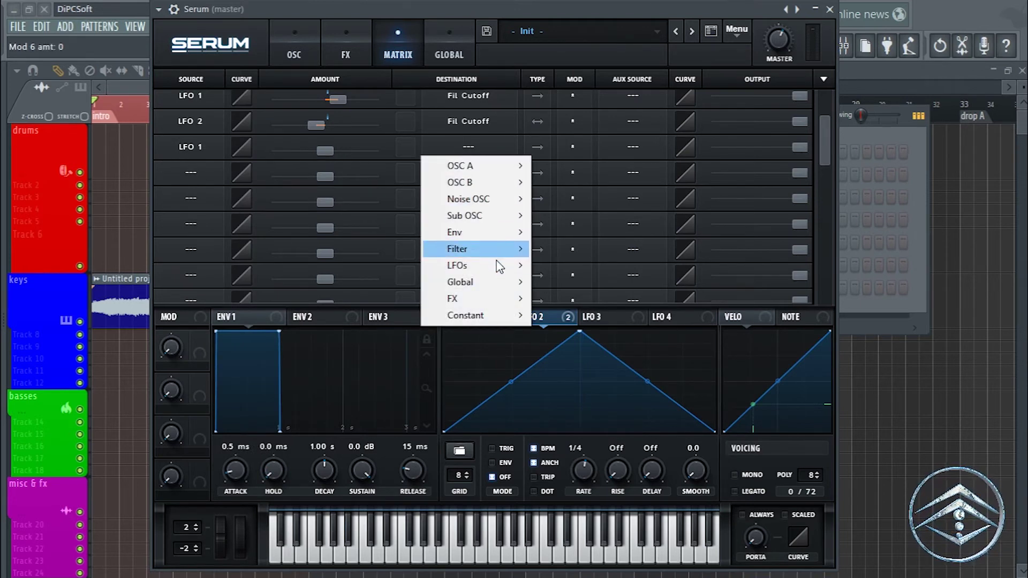
mouse_move(475, 270)
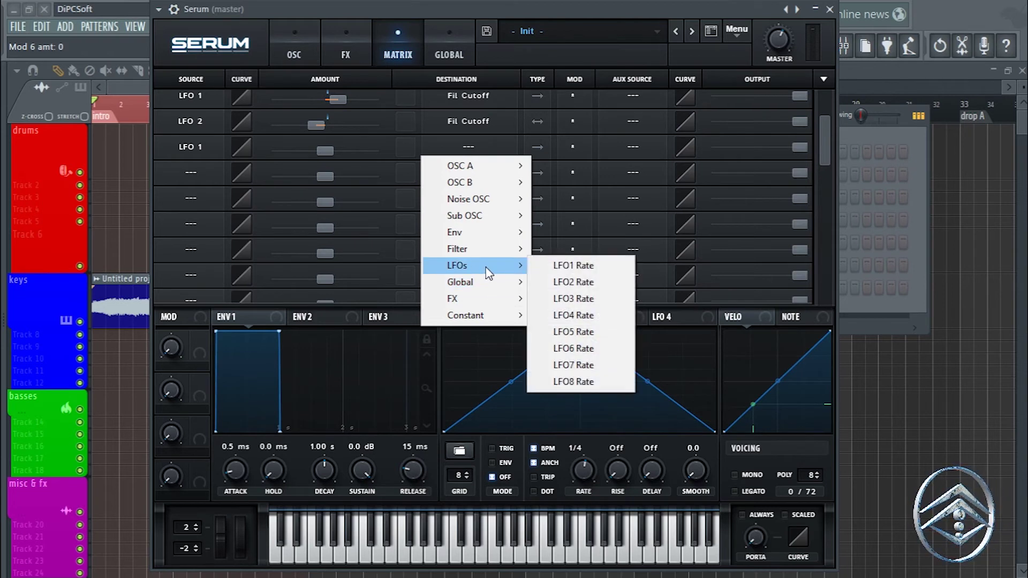
left_click(585, 285)
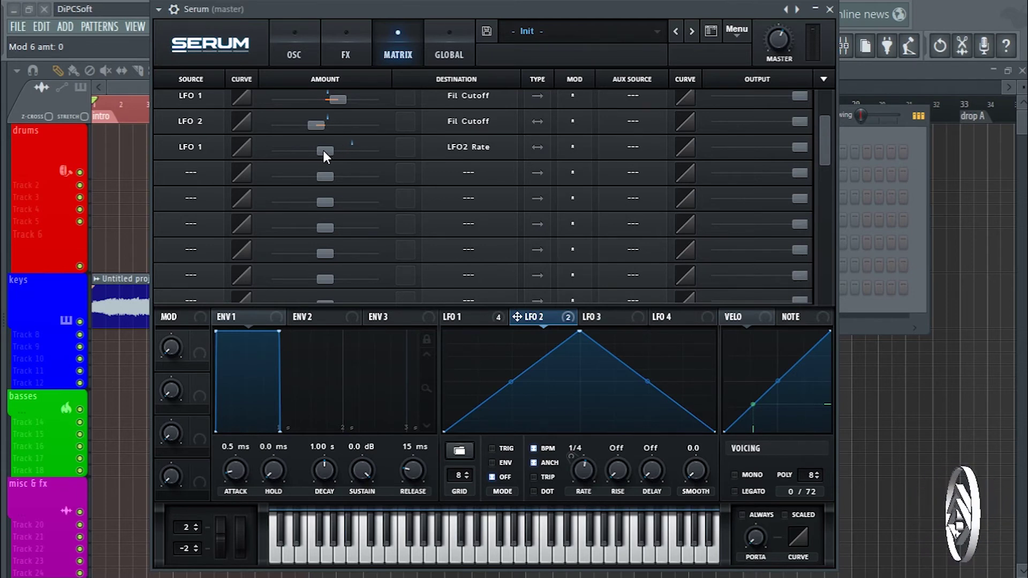
left_click_drag(323, 150, 346, 155)
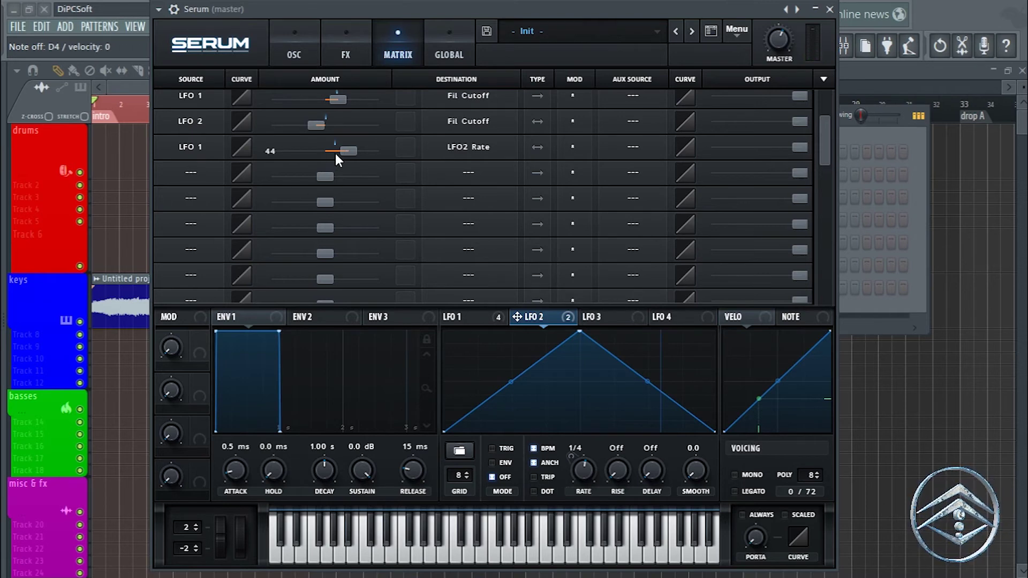
left_click(452, 317)
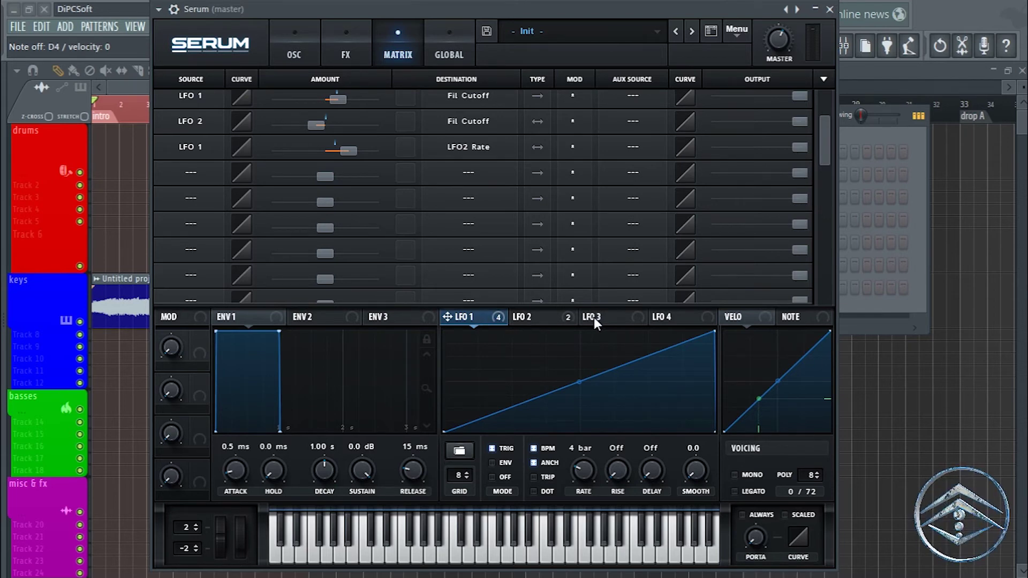
- Switch the third routing's source to LFO 3 and reshape LFO 3 into a descending ramp
left_click(191, 147)
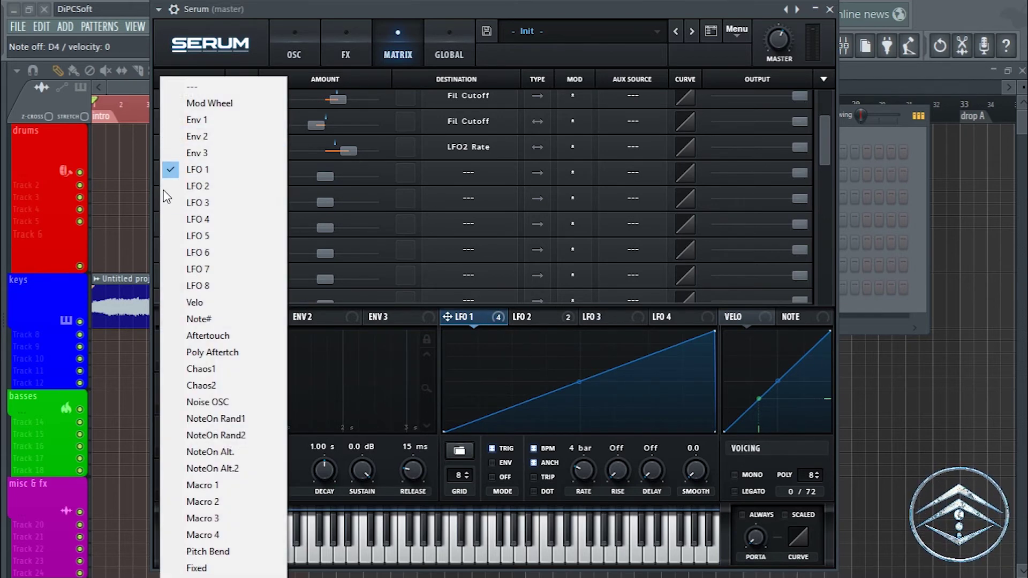
left_click(204, 203)
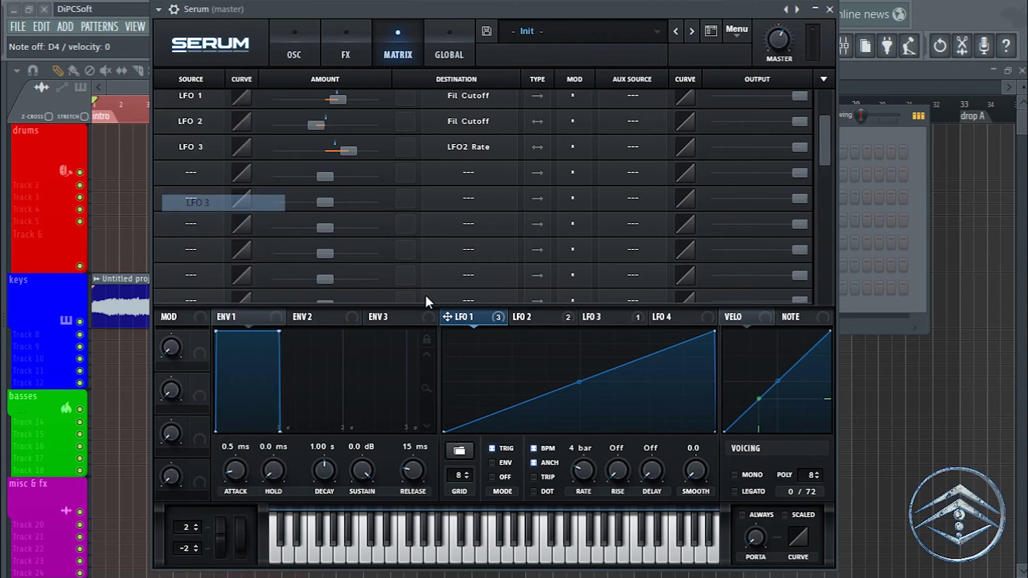
left_click(601, 317)
left_click_drag(571, 332, 444, 332)
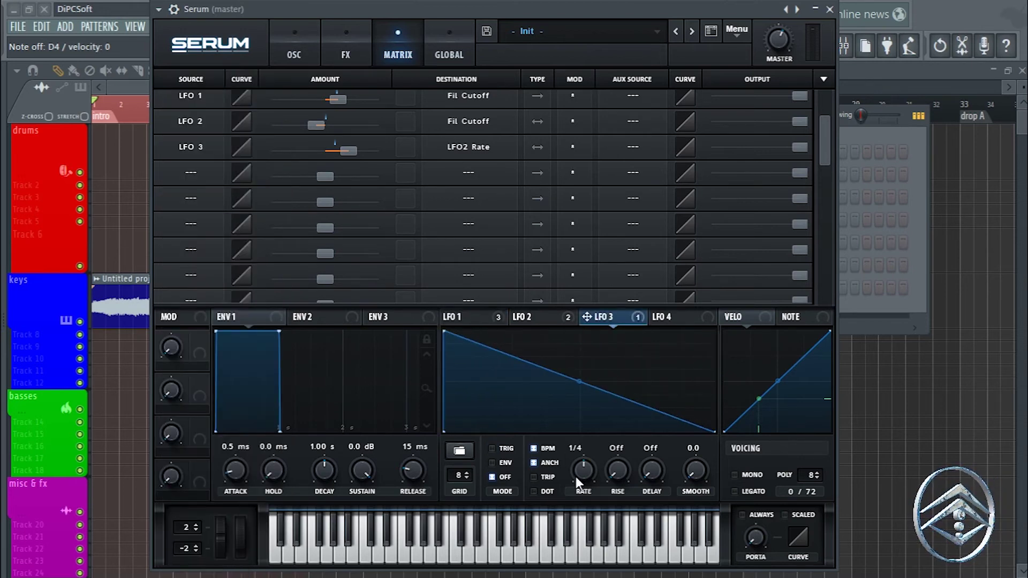
- Set LFO 3's rate to 4 bar and enable TRIG so it restarts with each note
left_click_drag(586, 494, 587, 513)
left_click(455, 317)
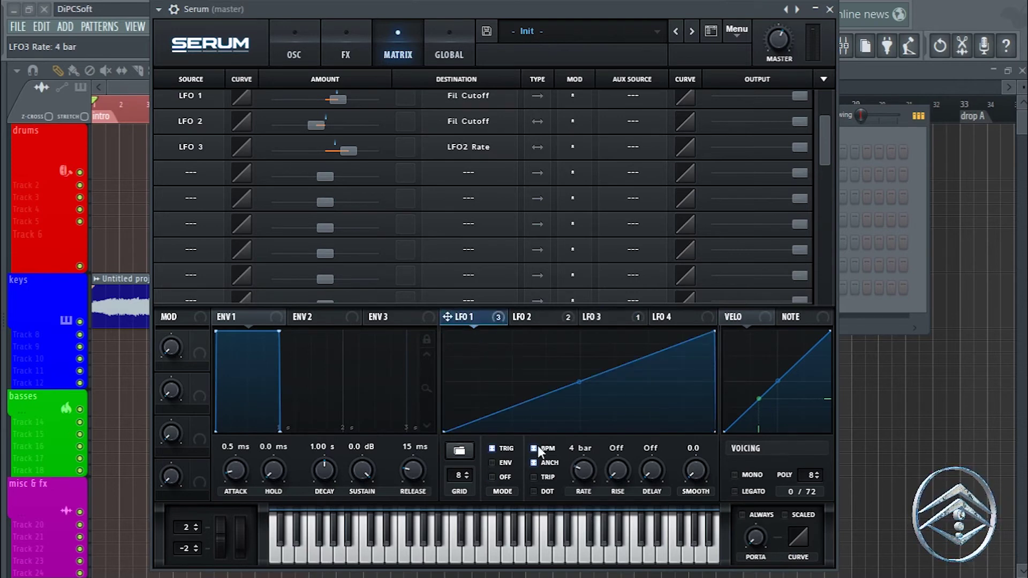
left_click(585, 320)
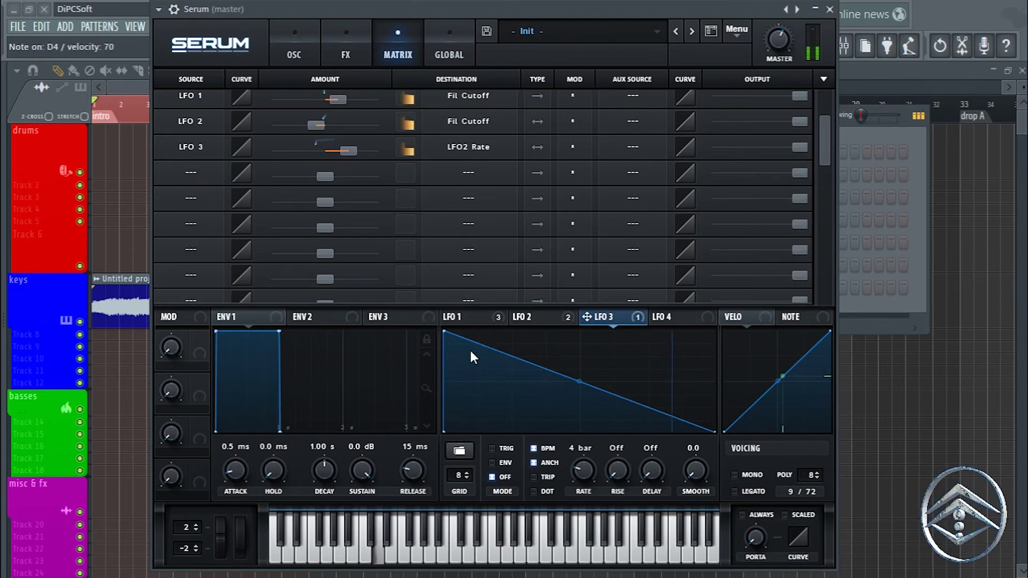
left_click(492, 448)
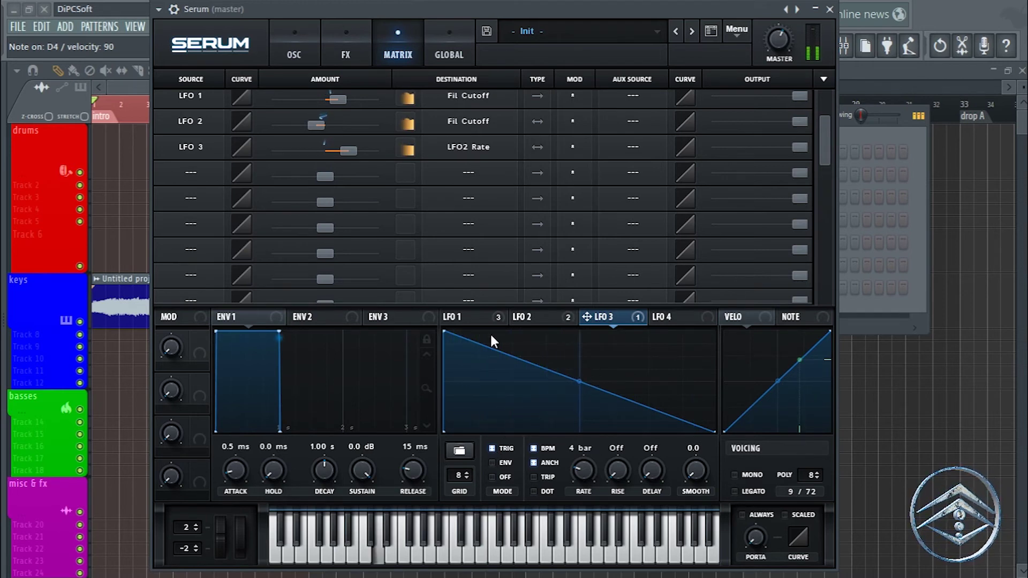
left_click(535, 316)
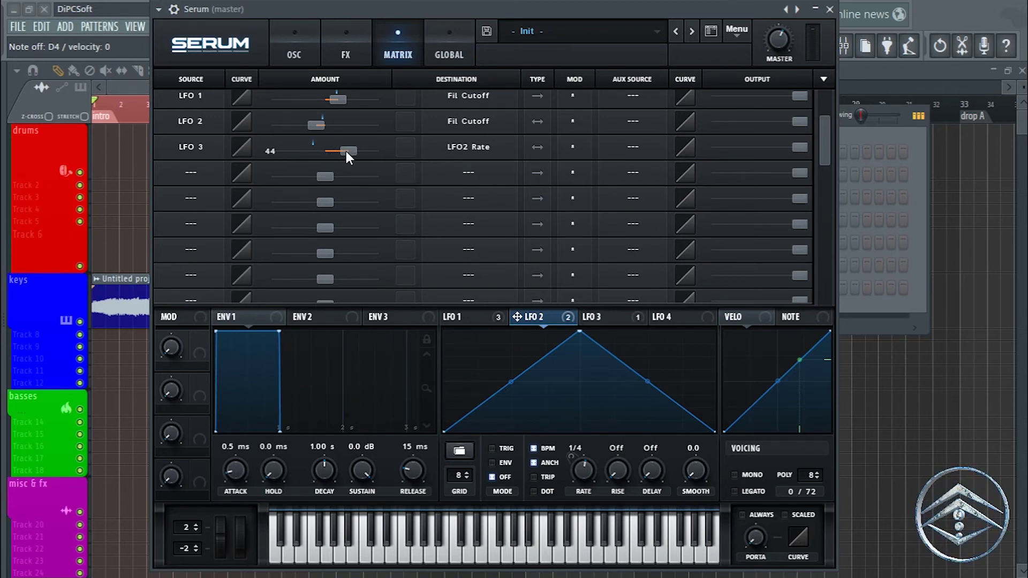
- Lower the LFO 3 to LFO2 Rate amount to about 25, keeping LFO 2's rate at 1/4
mouse_move(348, 149)
left_mouse_down()
mouse_move(371, 152)
mouse_move(335, 149)
left_mouse_up()
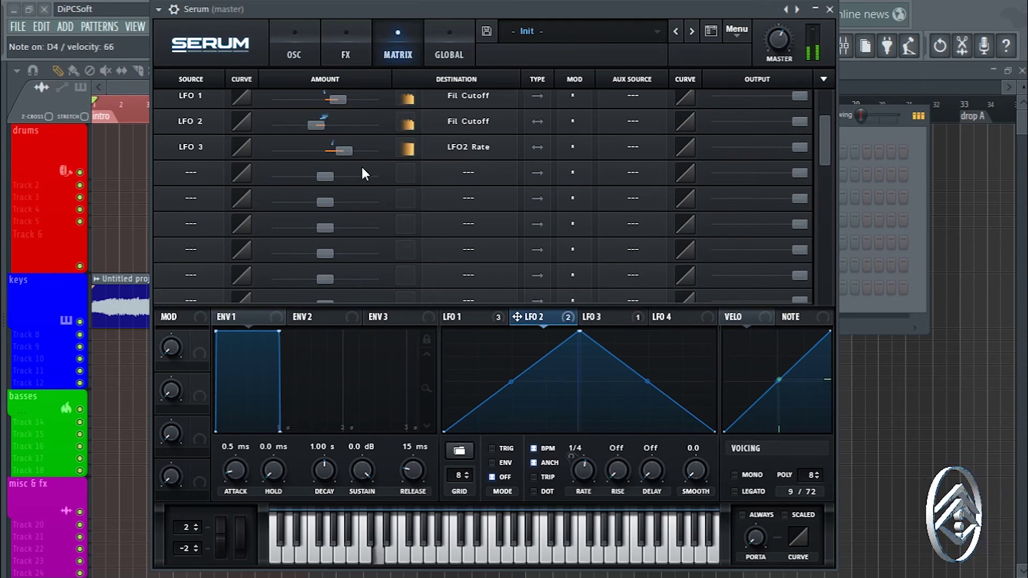
left_click_drag(346, 145, 332, 151)
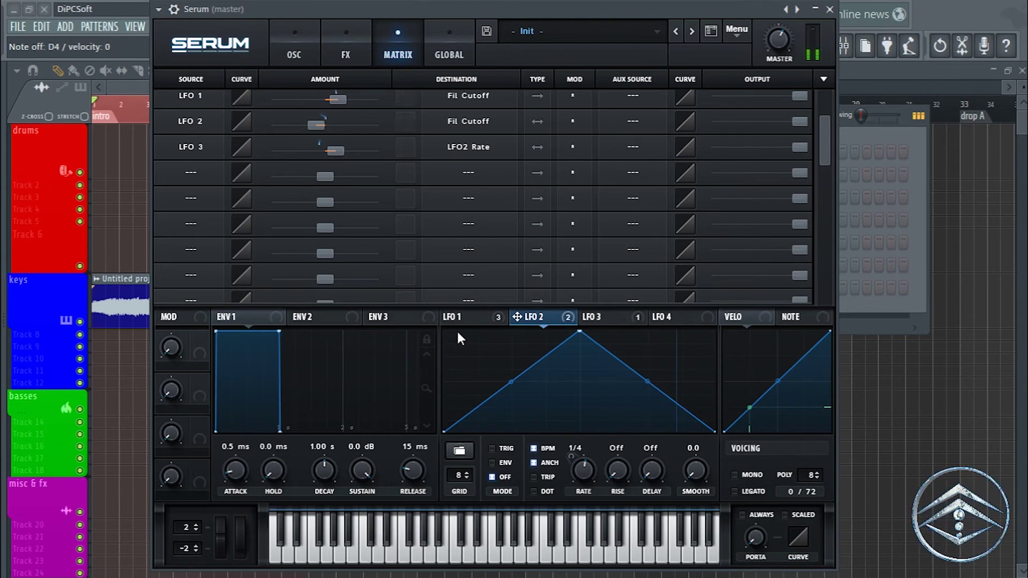
left_click(585, 471)
left_click_drag(586, 475, 585, 479)
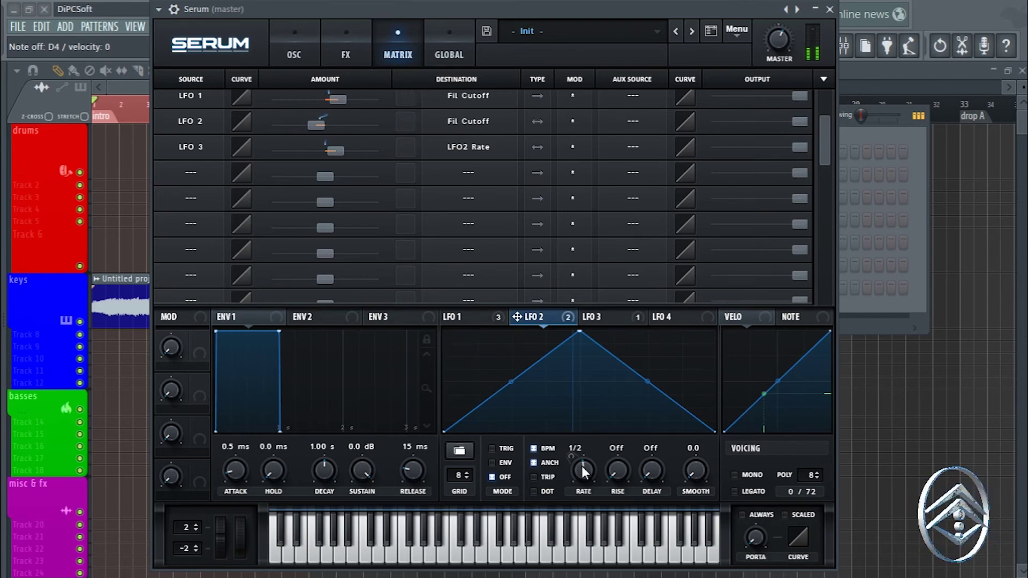
left_click_drag(582, 466, 580, 458)
left_click(294, 53)
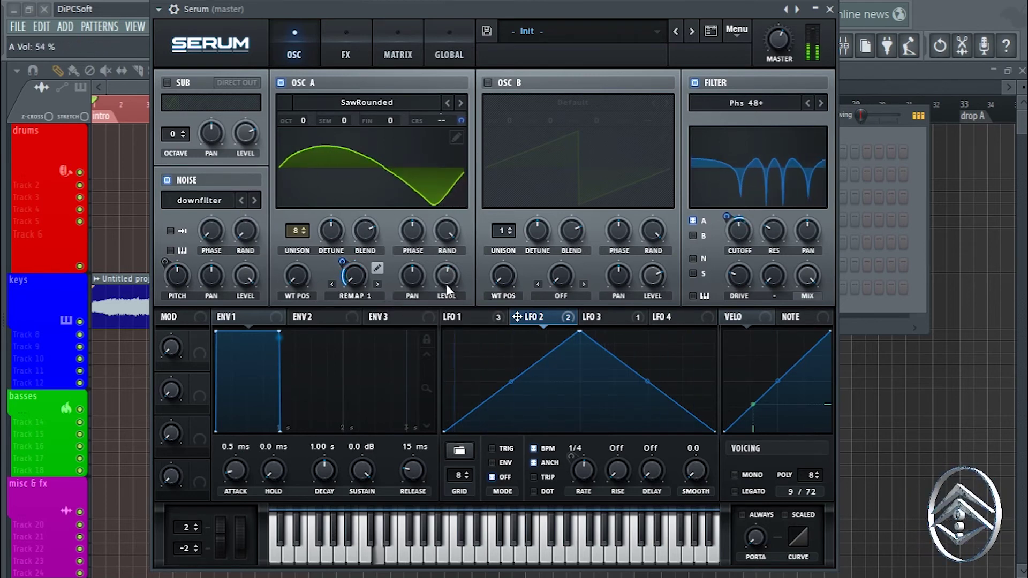
- Reverse LFO 2's modulation of the filter cutoff to a negative amount
scroll(447, 274, "up", 3)
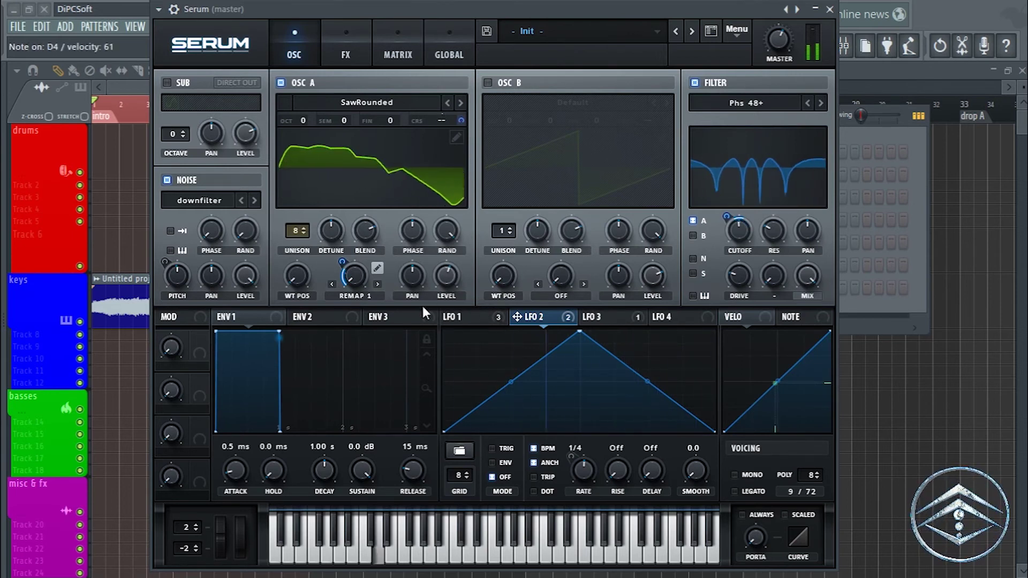
right_click(729, 216)
left_click(727, 224)
left_click_drag(726, 219, 727, 244)
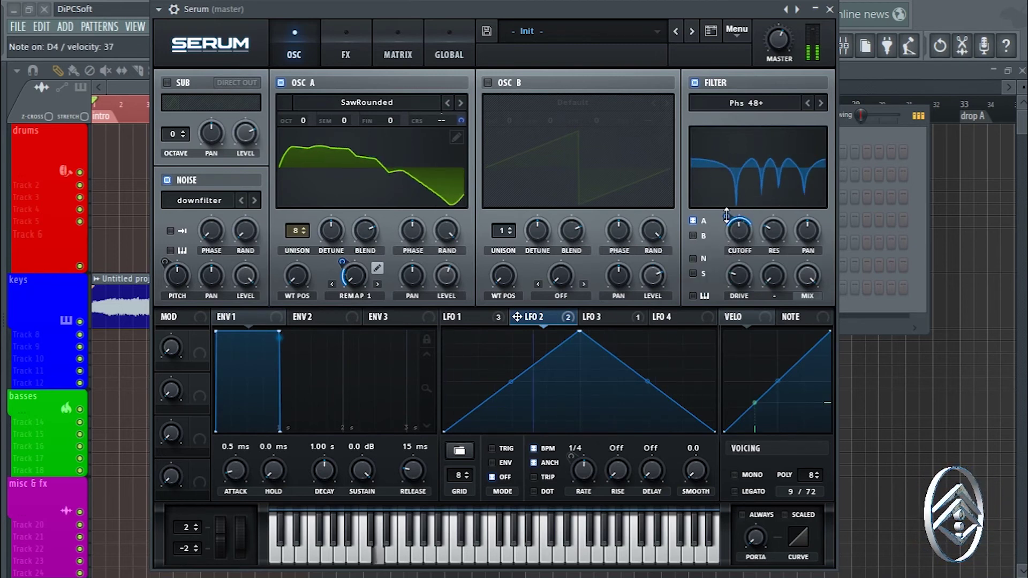
left_click_drag(729, 221, 729, 276)
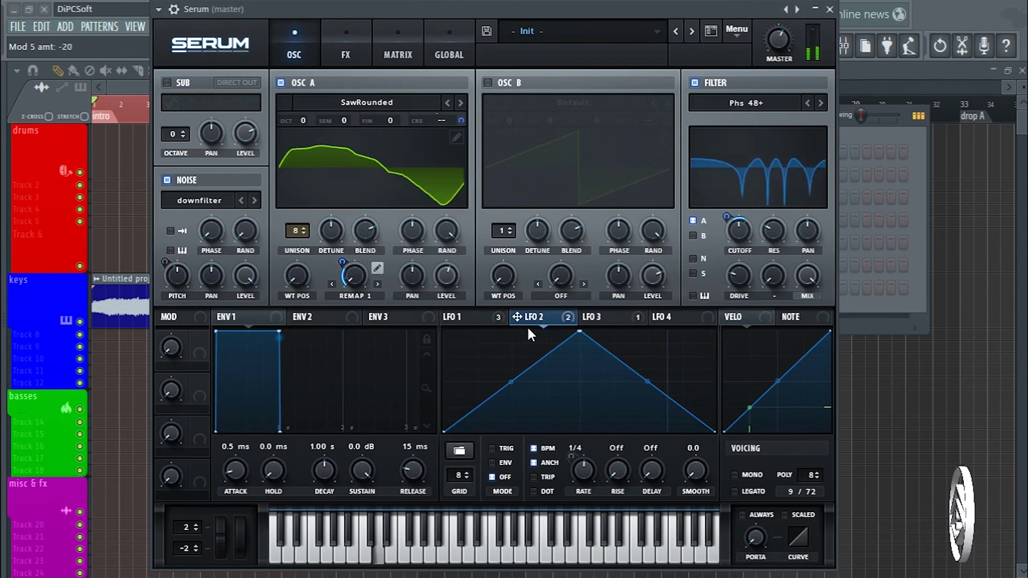
- Bend LFO 3's descending ramp into an exponential curve, then return to LFO 1
left_click(474, 317)
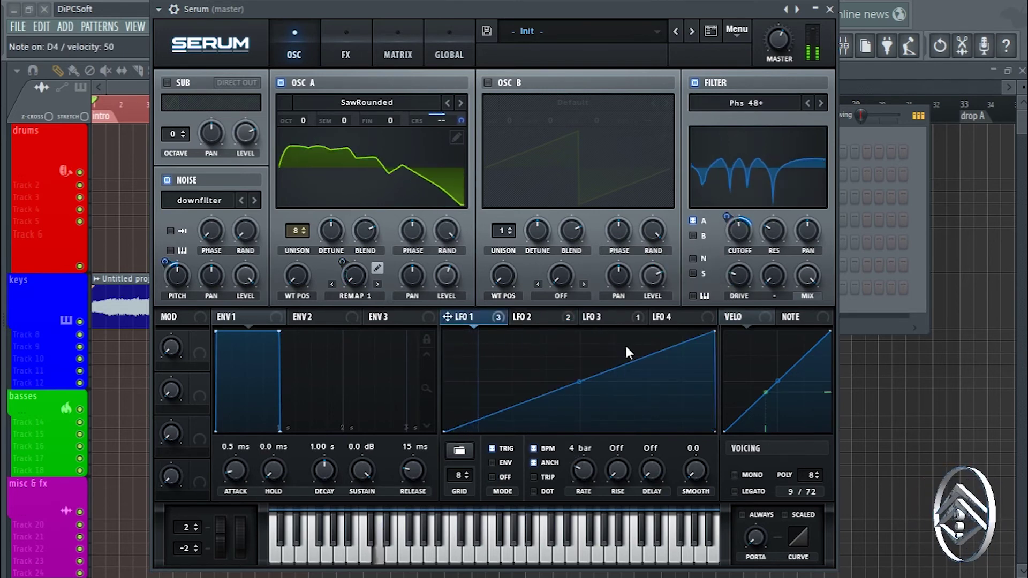
left_click(603, 317)
left_click_drag(580, 382, 579, 415)
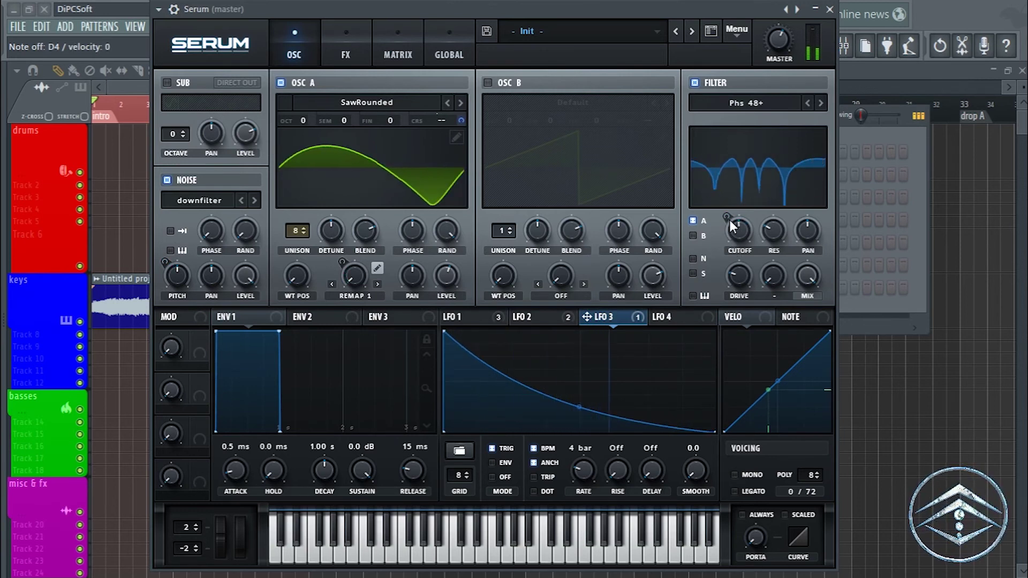
left_click(466, 320)
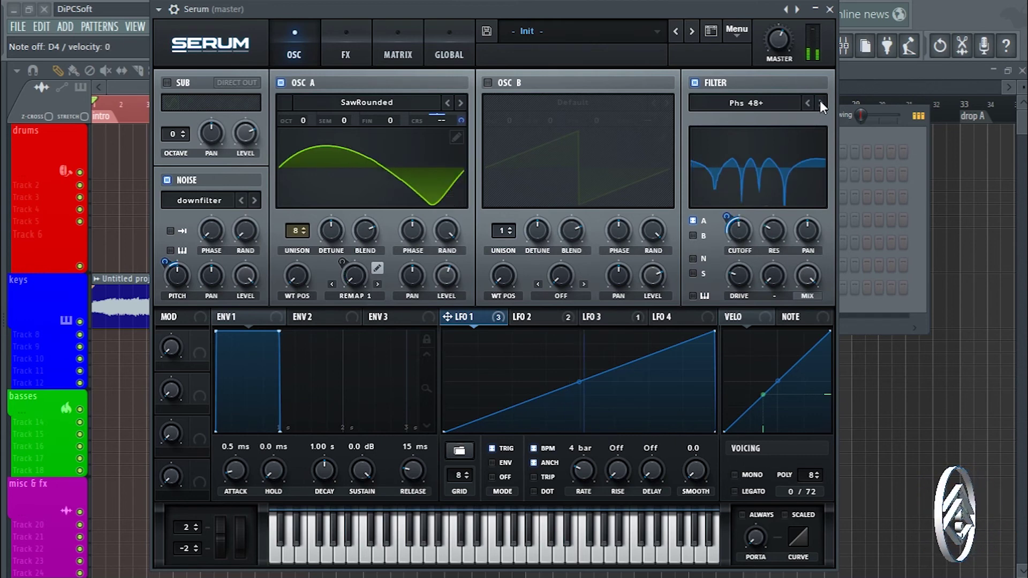
- Route the noise oscillator through the filter, choose Phs 48L6-, and set HP frequency to about 63%
left_click(693, 258)
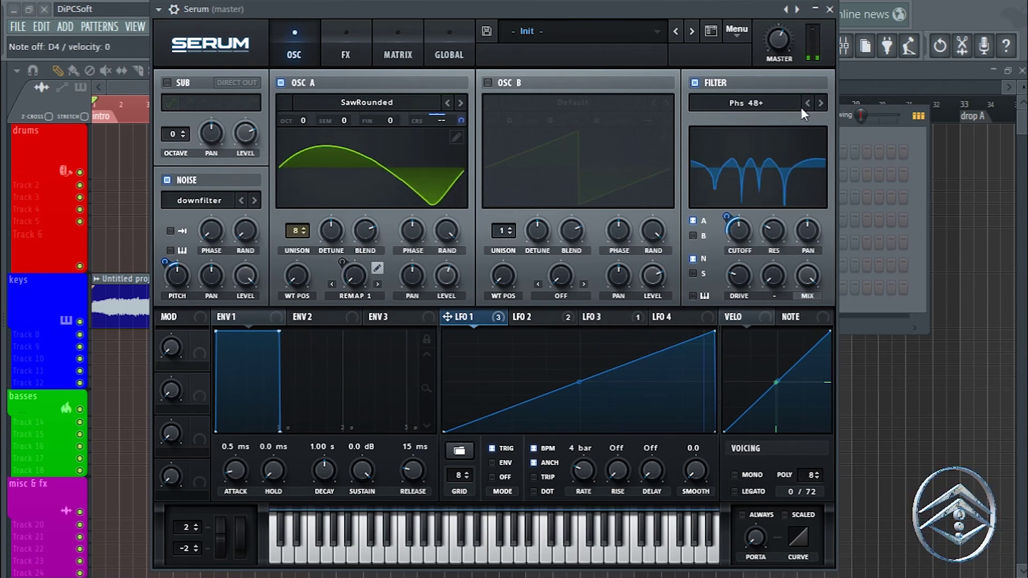
left_click(820, 104)
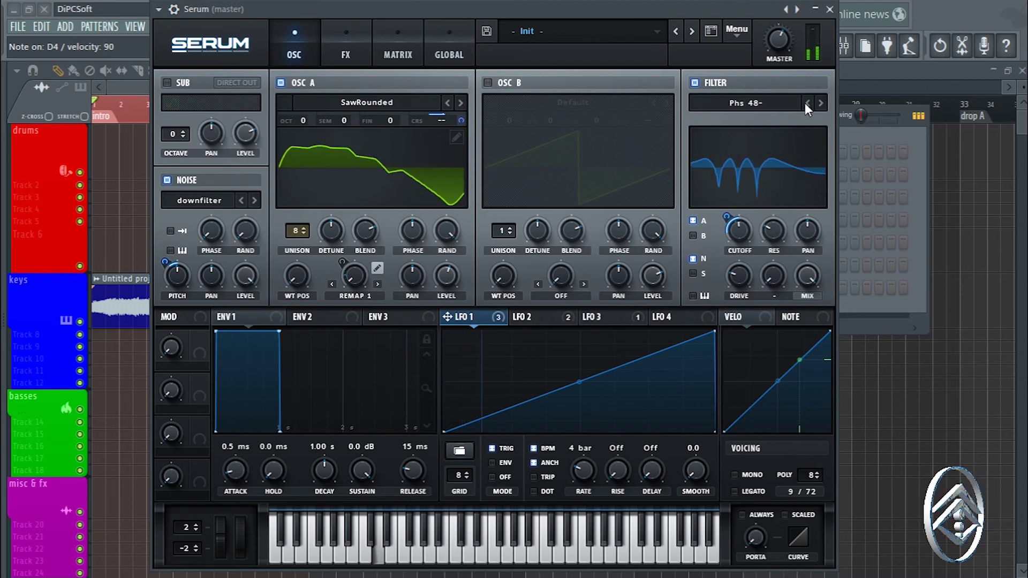
left_click(818, 103)
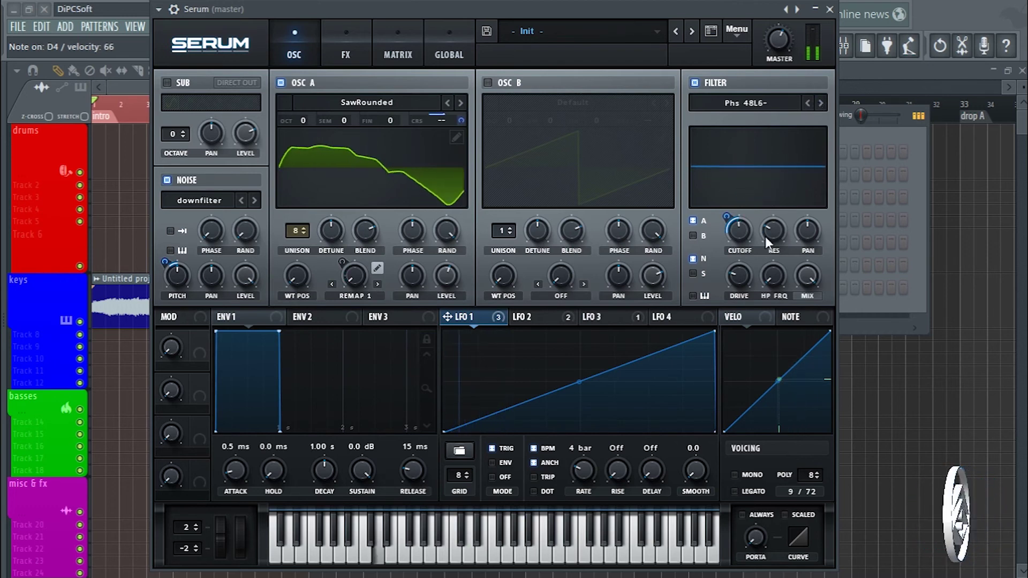
left_click_drag(760, 277, 774, 226)
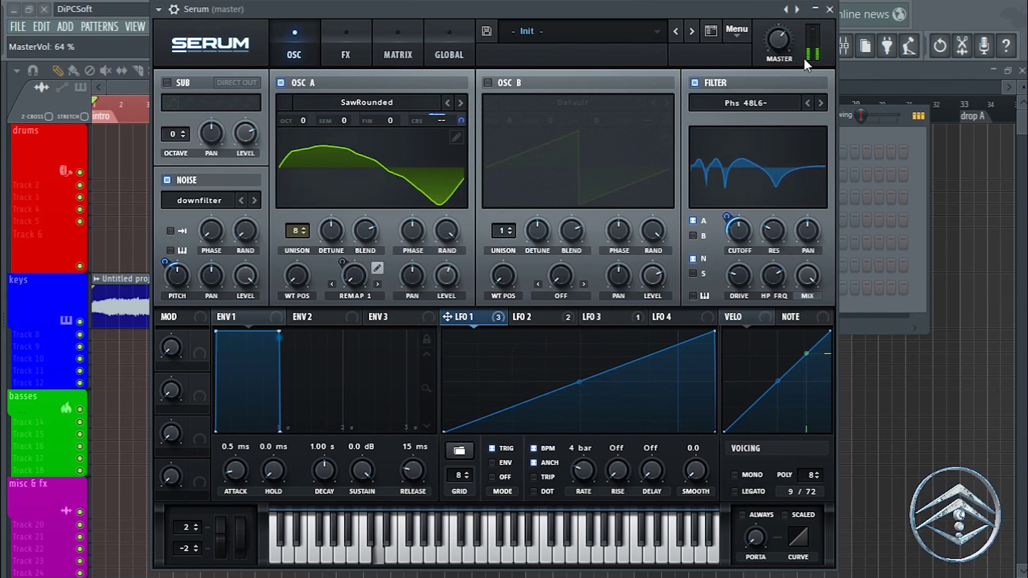
- Close Serum and mute the keys track
left_click(830, 9)
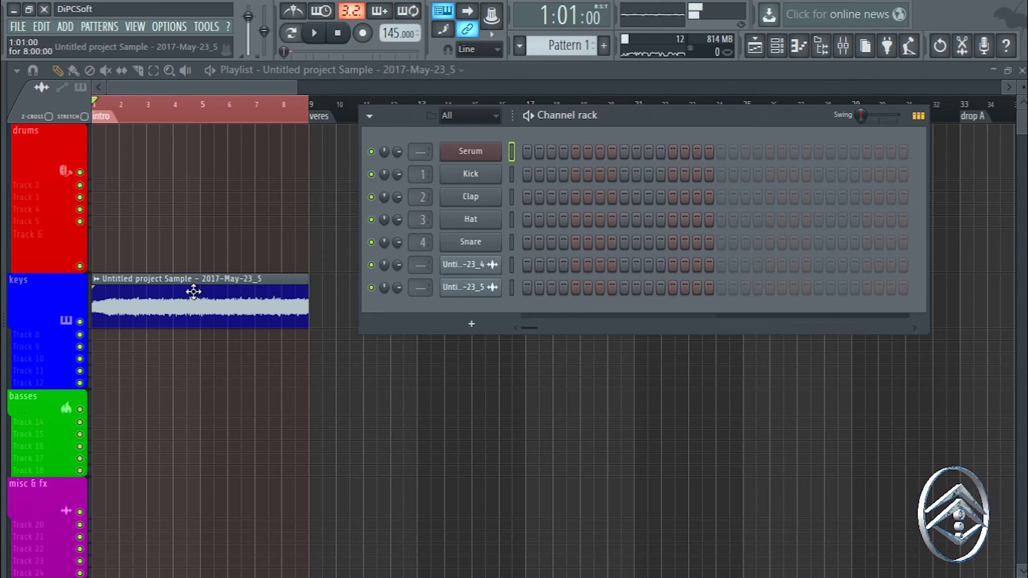
left_click(79, 321)
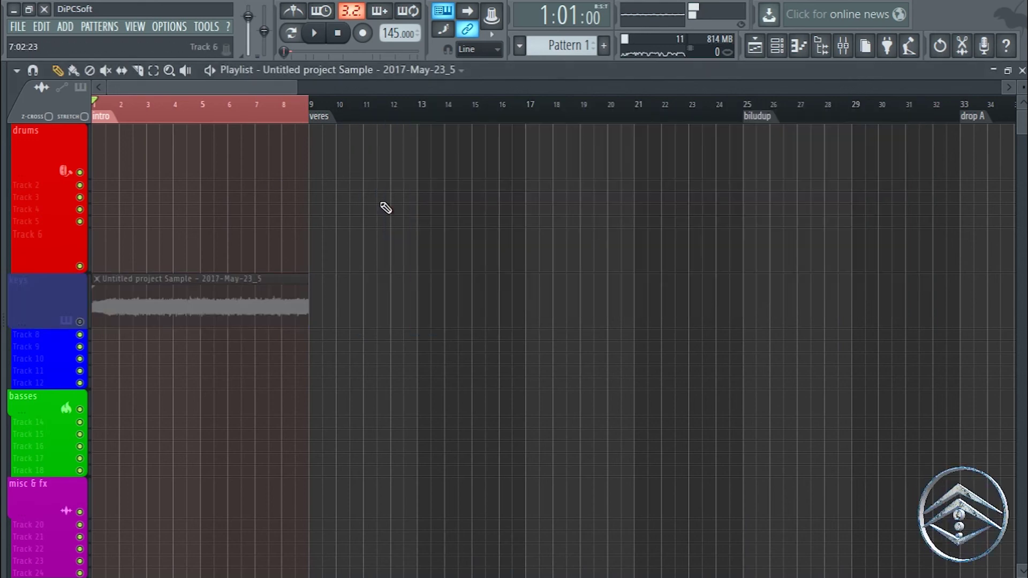
left_click(777, 46)
left_click(477, 155)
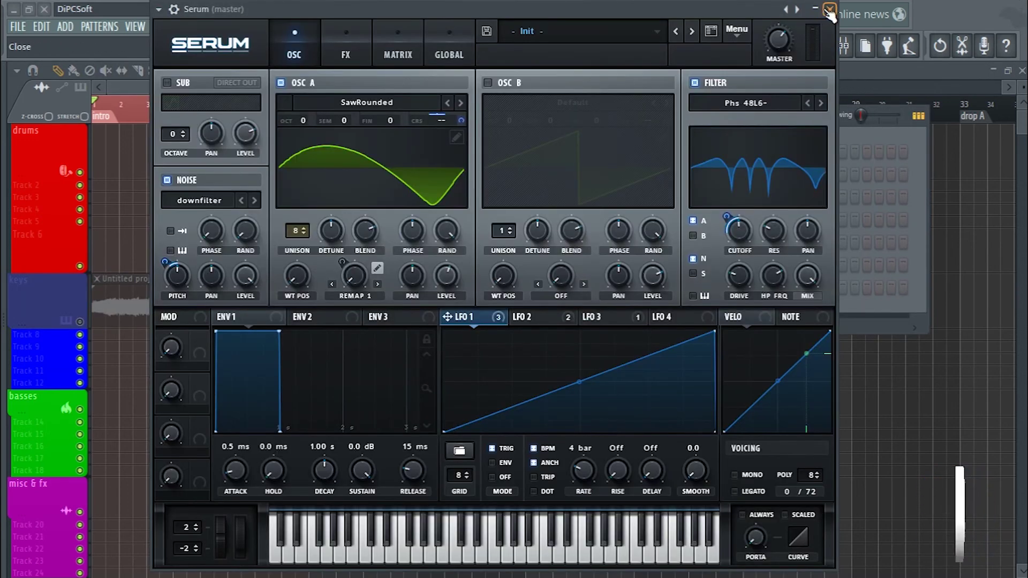
left_click(829, 9)
- Draw an eight-bar D4 note in Serum's piano roll, remove a stray clip, and select Pattern 1
right_click(473, 154)
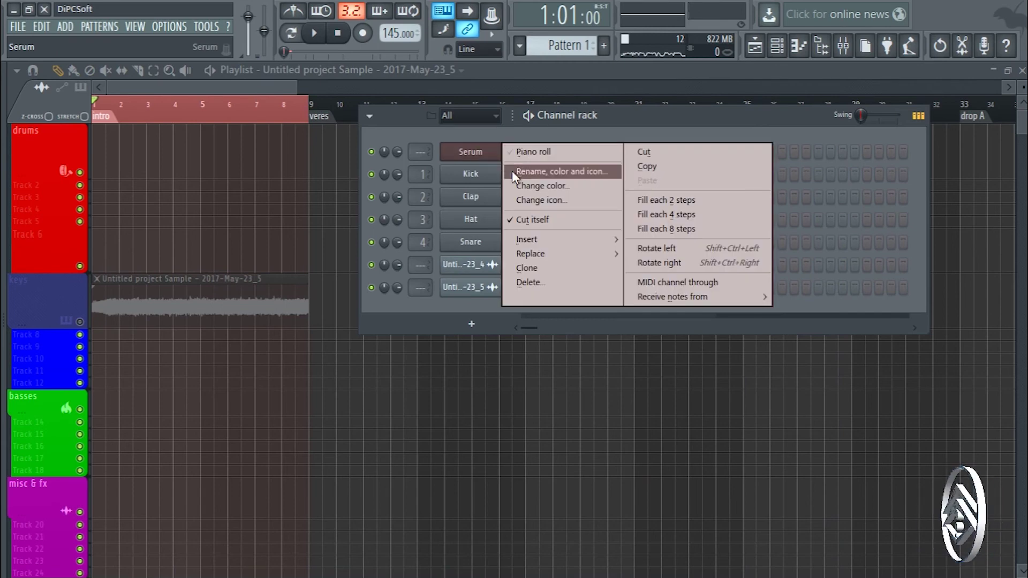
left_click(536, 153)
left_click(72, 352)
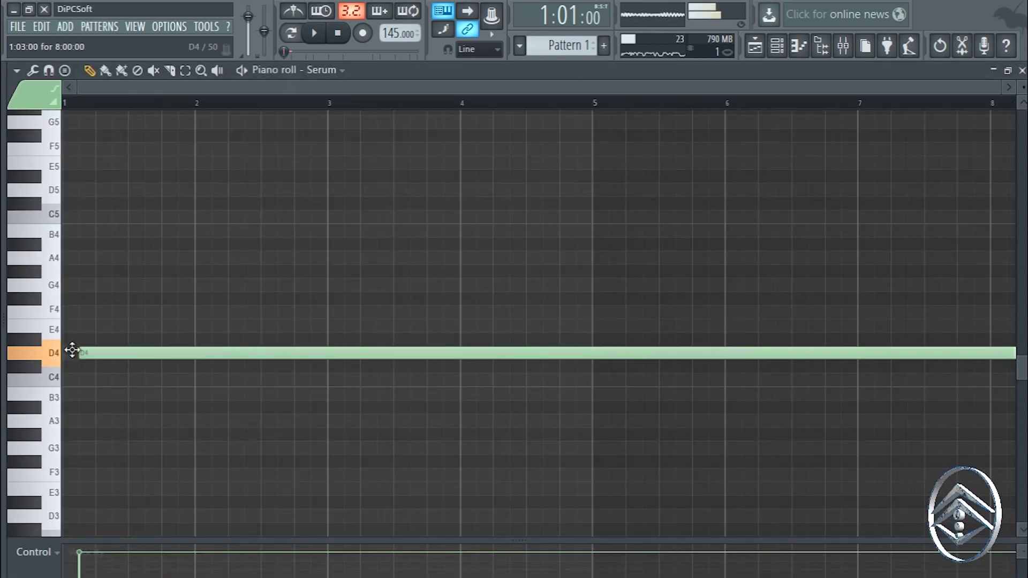
scroll(162, 105, "down", 2)
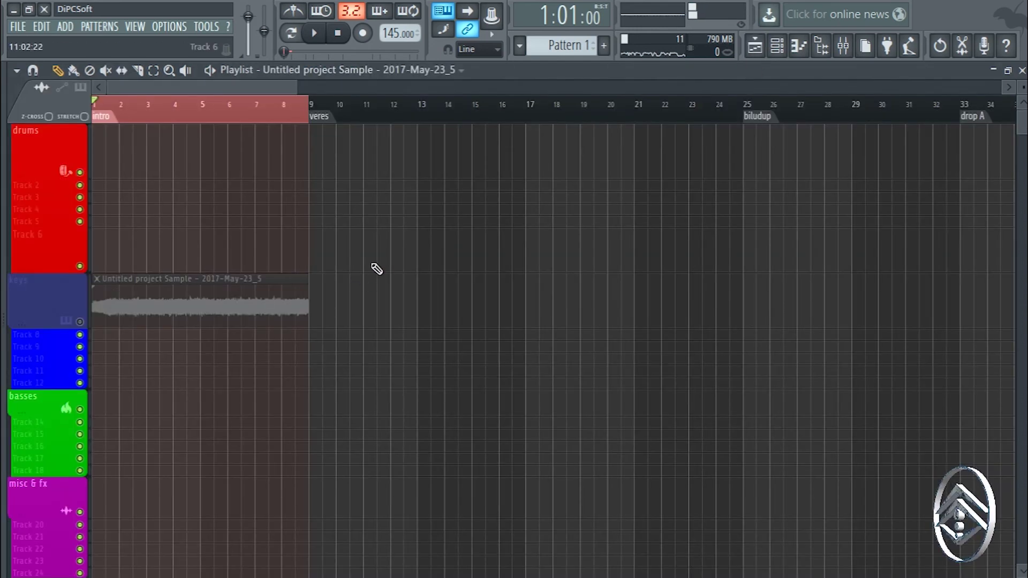
left_click(377, 268)
right_click(462, 255)
left_click(777, 46)
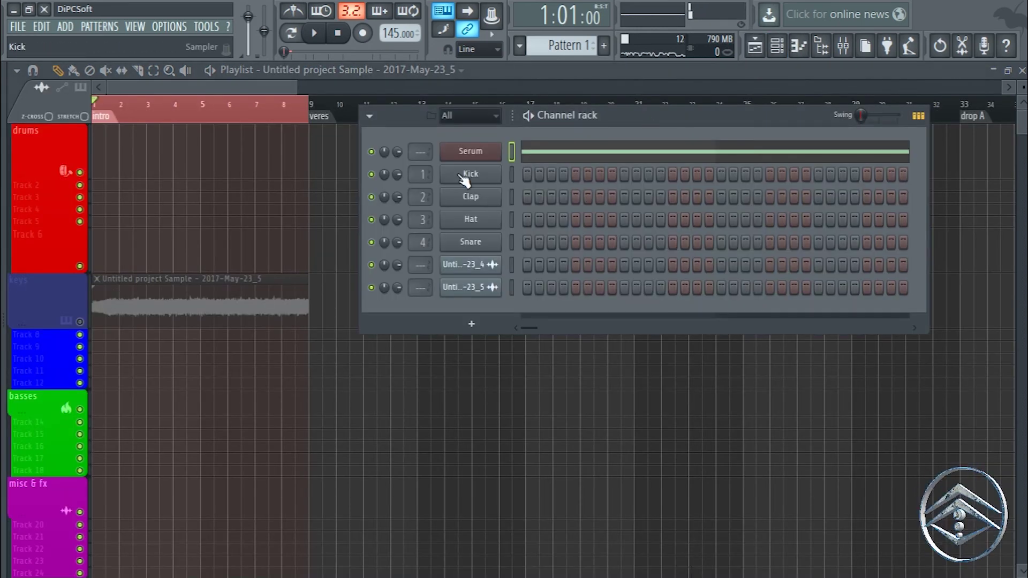
left_click(555, 119)
- Place the Pattern 1 clip at bar 1 and play the arrangement from the start
left_click(266, 230)
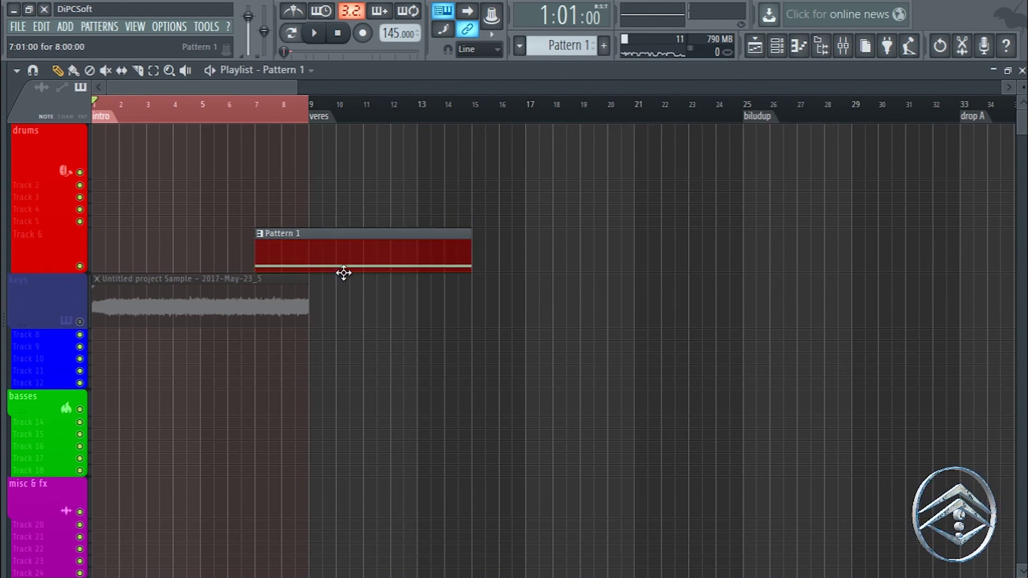
left_click_drag(340, 271, 138, 243)
left_click_drag(214, 107, 193, 109)
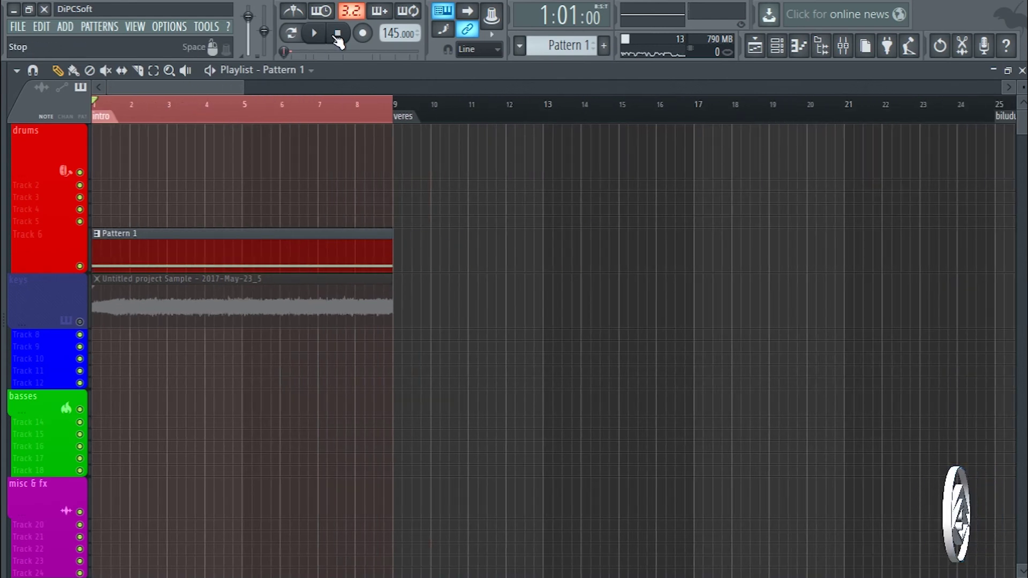
key("space")
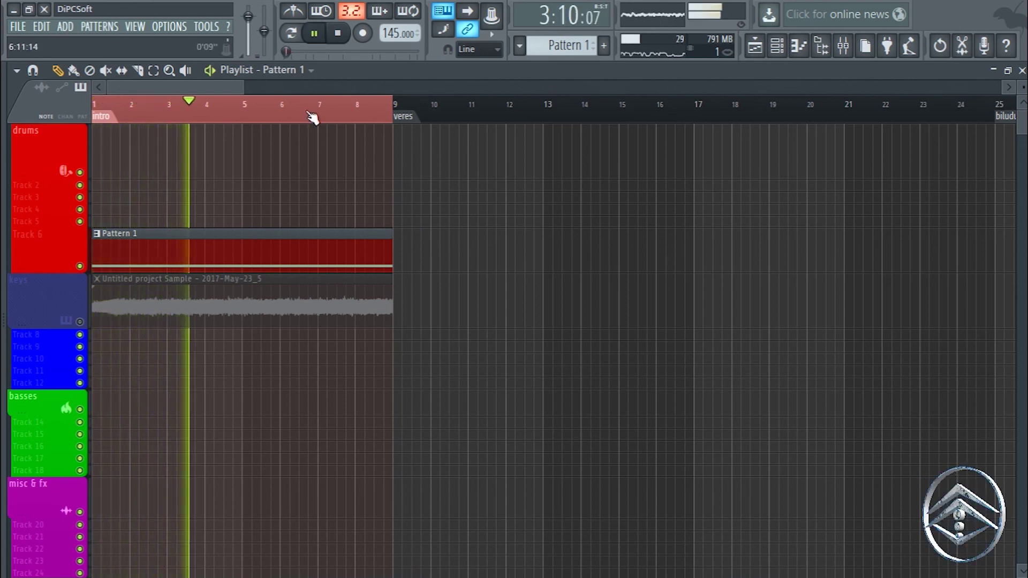
left_click(339, 35)
- Shorten the D4 note to end at bar 5, then play the playlist again
double_click(287, 256)
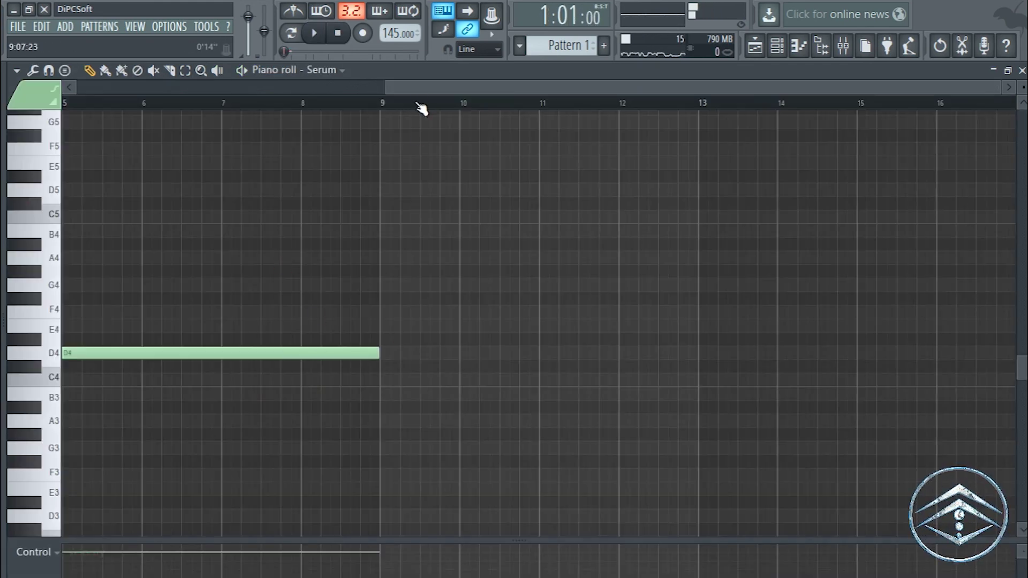
left_click_drag(418, 87, 260, 91)
left_click_drag(706, 358, 378, 321)
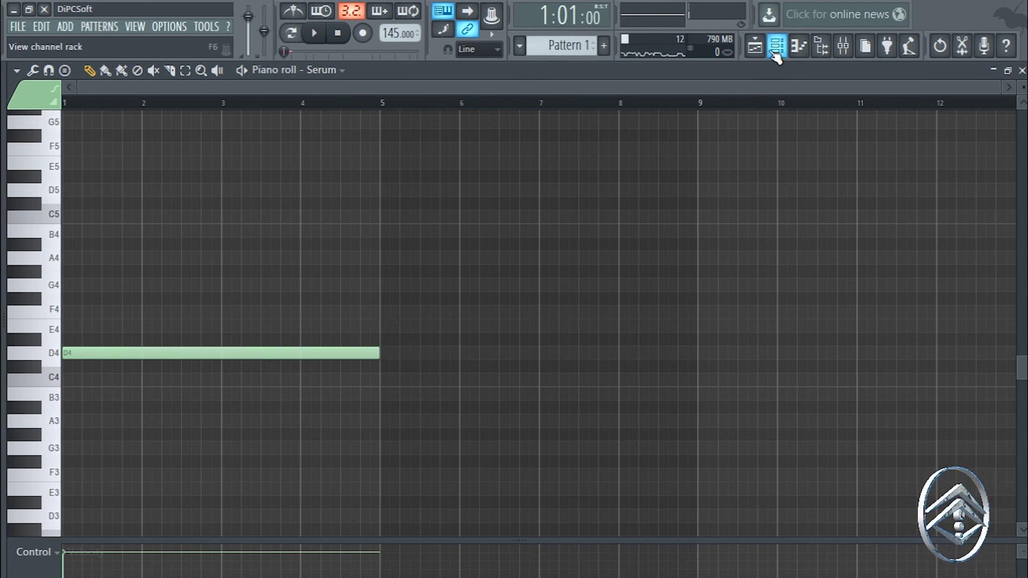
left_click(755, 46)
left_click(317, 35)
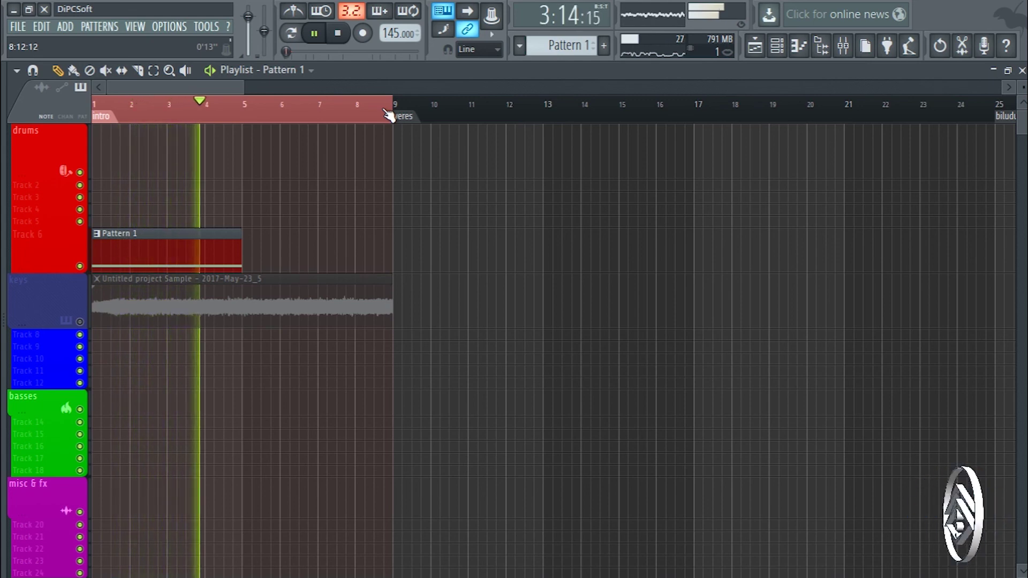
- Stop playback and zoom the playlist out to show the Pattern 1 clip spanning bars 1–5
left_click(339, 36)
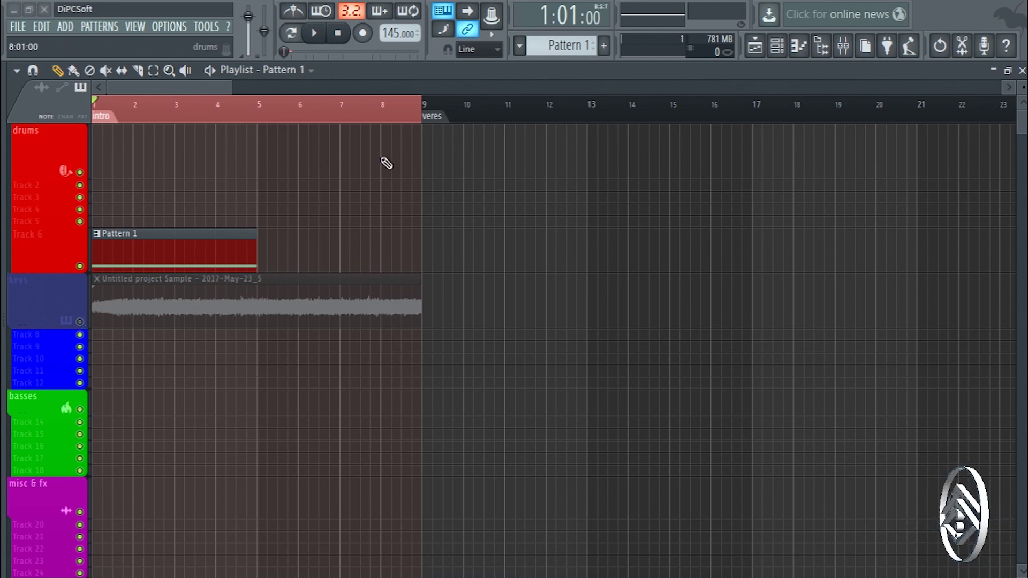
left_click_drag(228, 89, 281, 89)
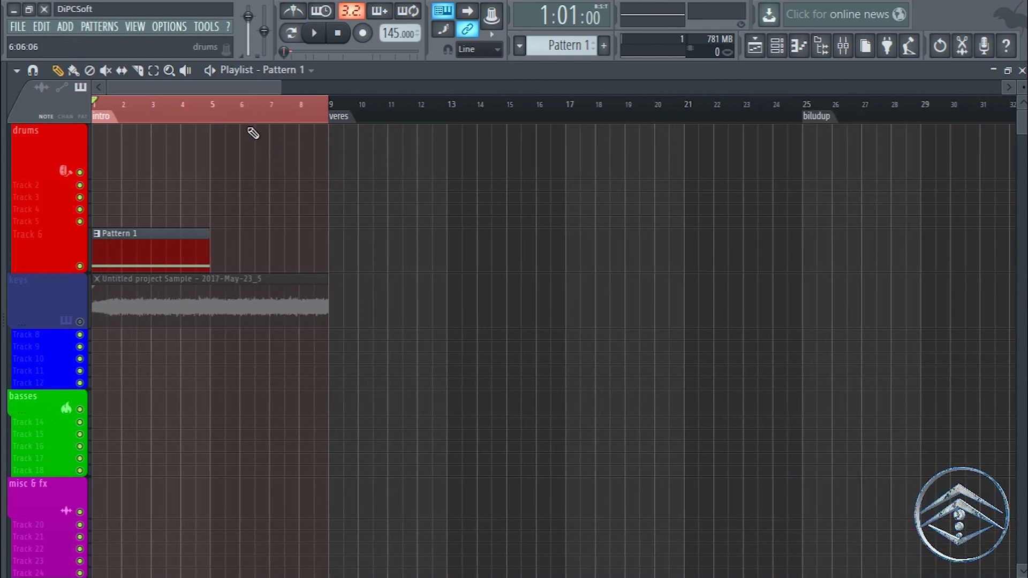
left_click_drag(280, 88, 295, 89)
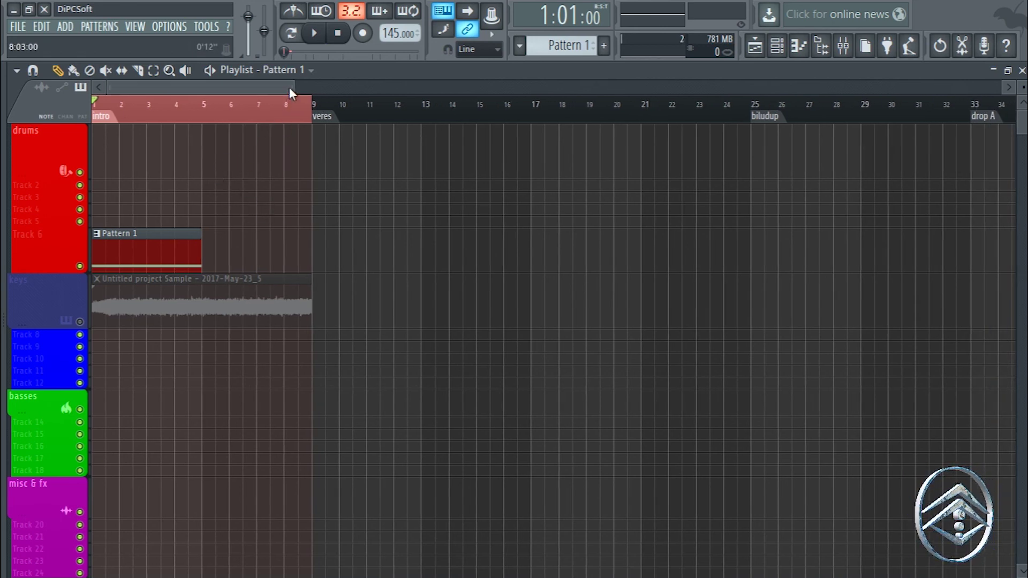
left_click_drag(289, 88, 296, 88)
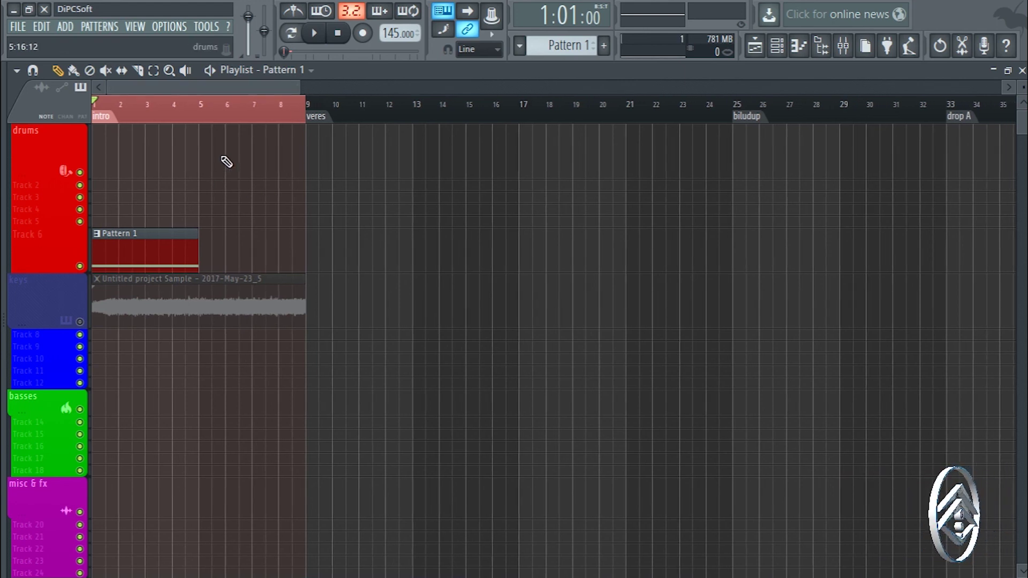